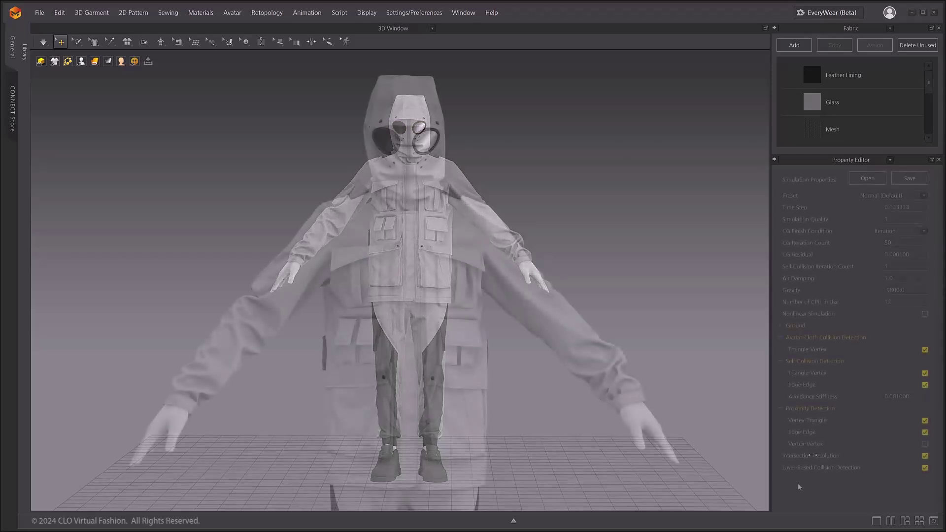
Step: Switch the cloth simulation to GPU under the Normal (Default) preset
left_click(42, 42)
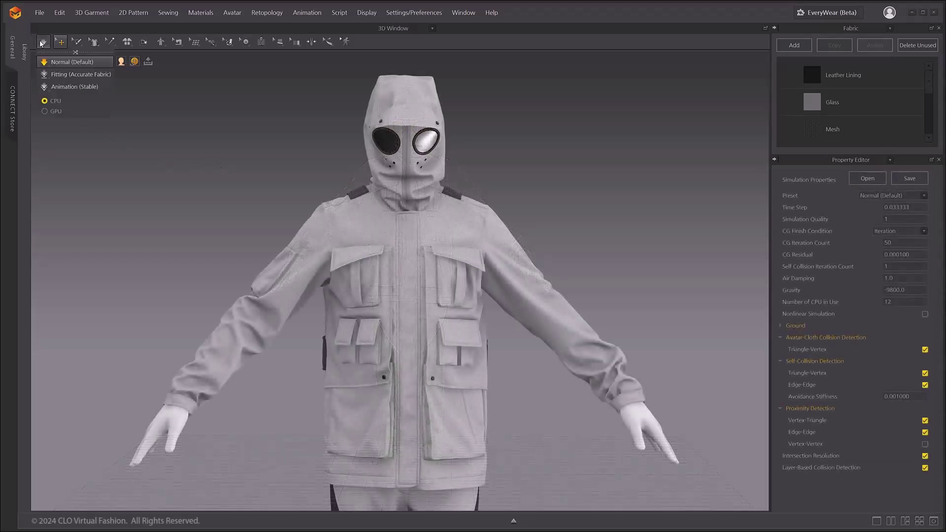
left_click(51, 111)
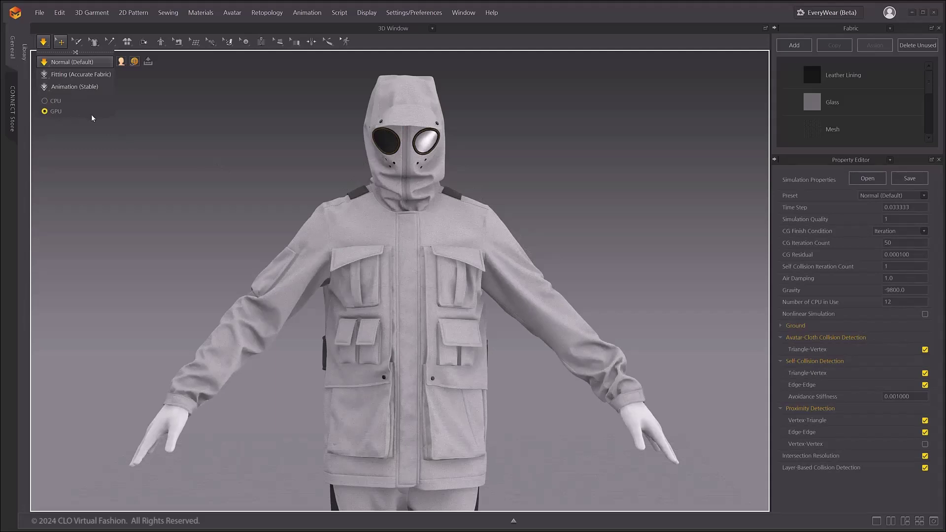
key("space")
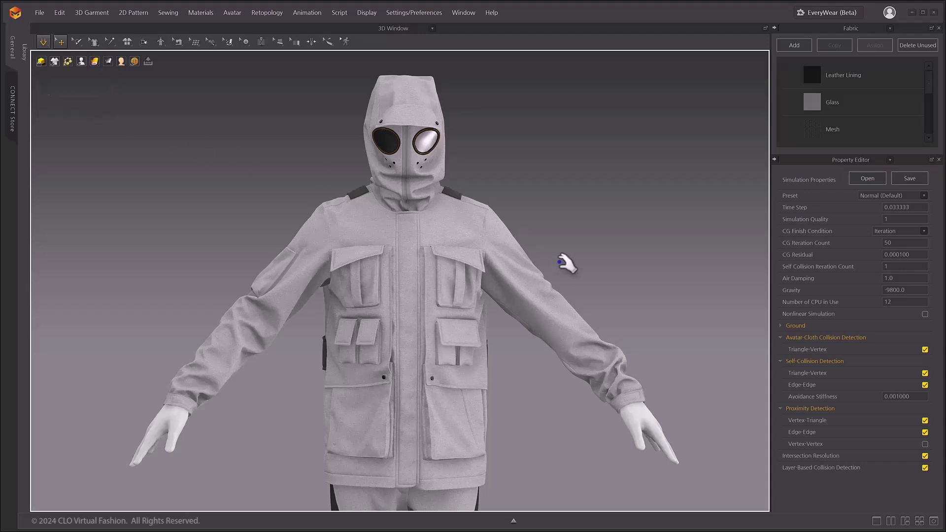
Step: Inspect the front placket and inner front panel, pulling the inner pocket and placket open
right_click_drag(525, 326, 440, 305)
left_click(471, 310)
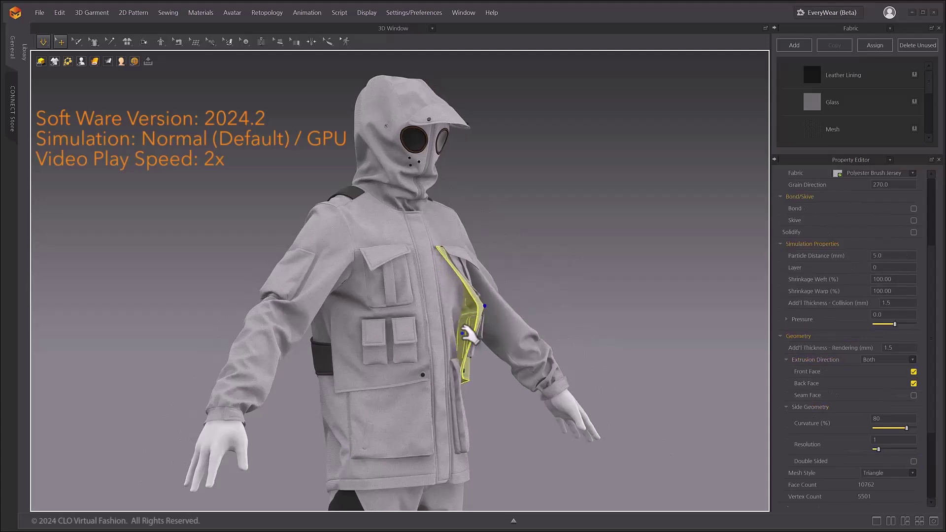
left_click(463, 311)
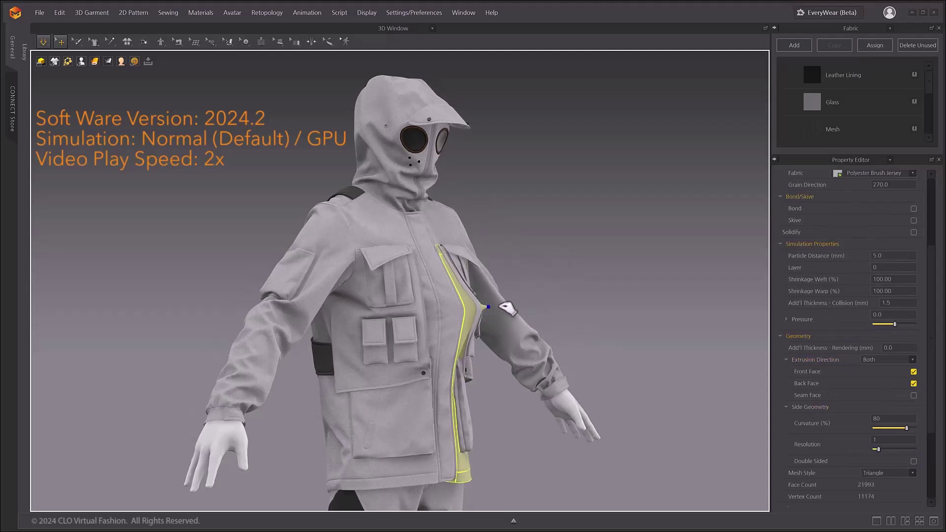
left_click_drag(477, 401, 513, 431)
right_click_drag(513, 431, 443, 335)
left_click(442, 335)
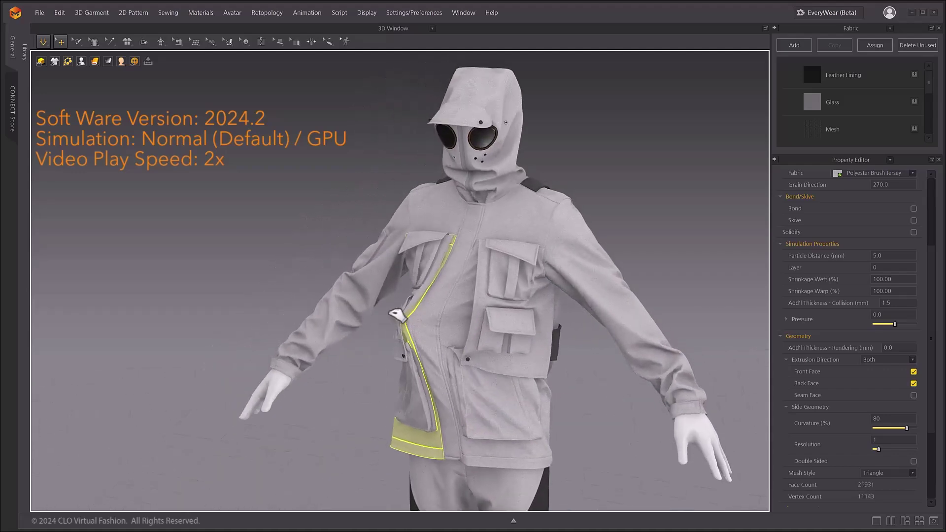
left_click_drag(472, 313, 421, 301)
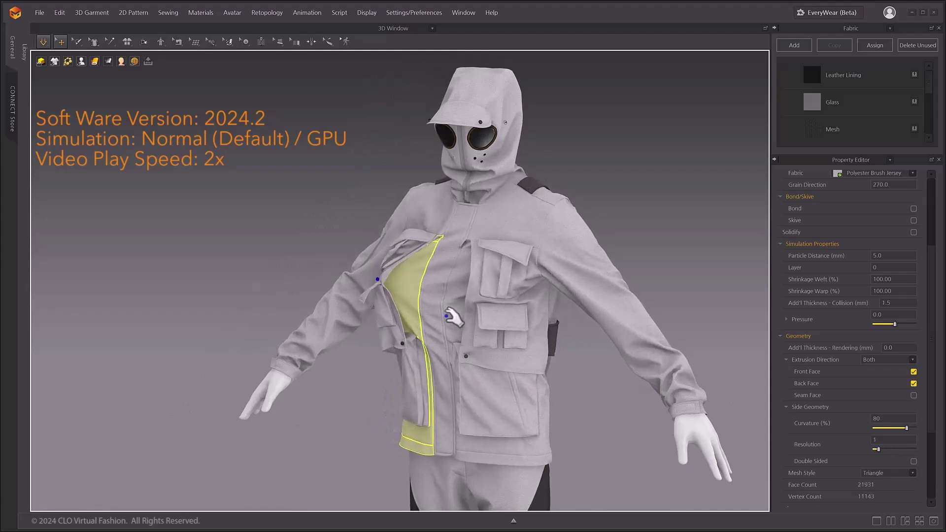
Step: Check the chest panel, lower front pocket, lower front panel and both sleeves
left_click(480, 352)
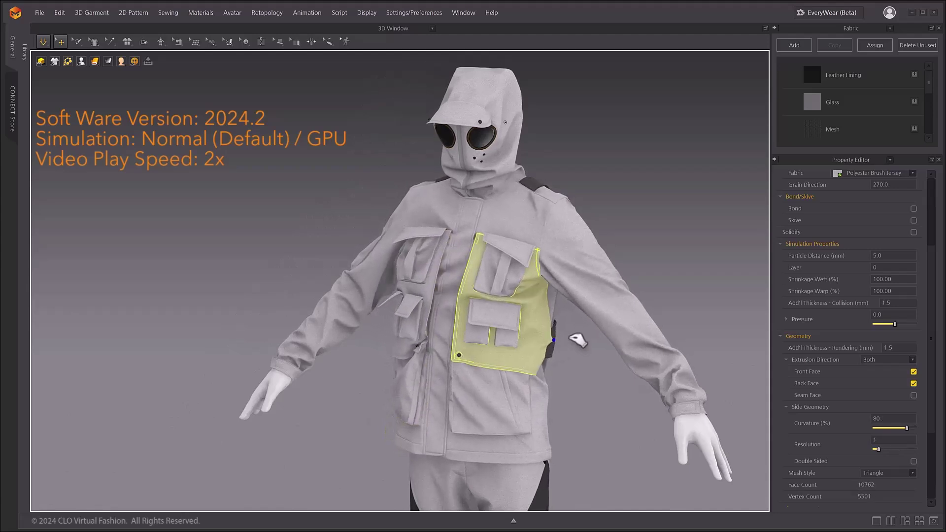
left_click_drag(558, 429, 586, 443)
left_click(494, 446)
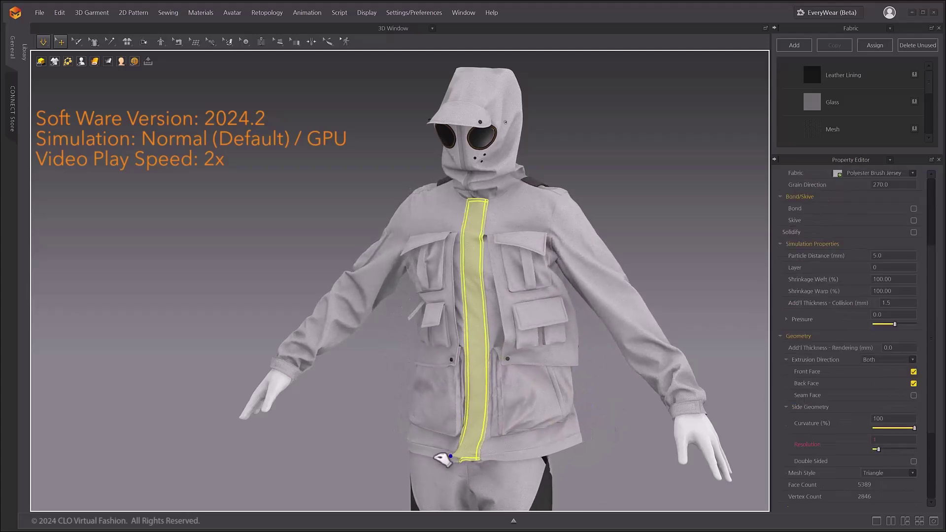
left_click(543, 443)
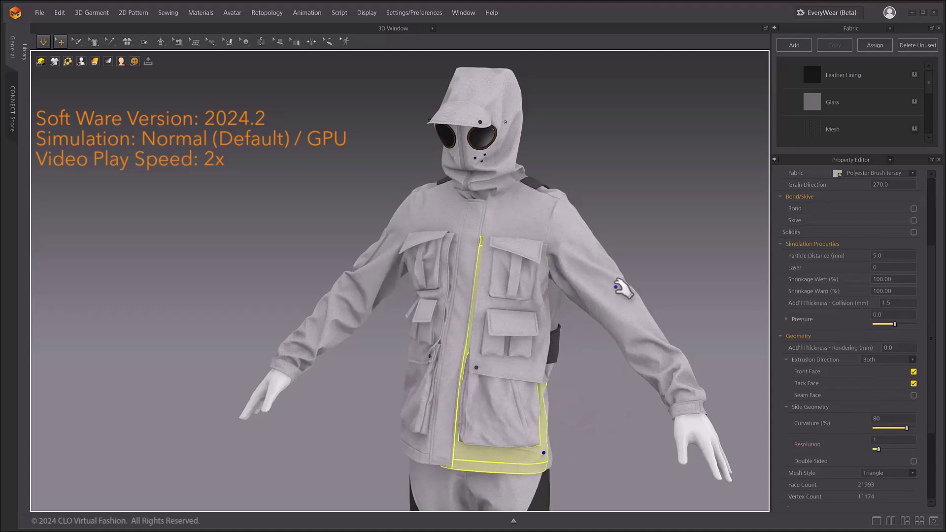
left_click(633, 271)
left_click(328, 266)
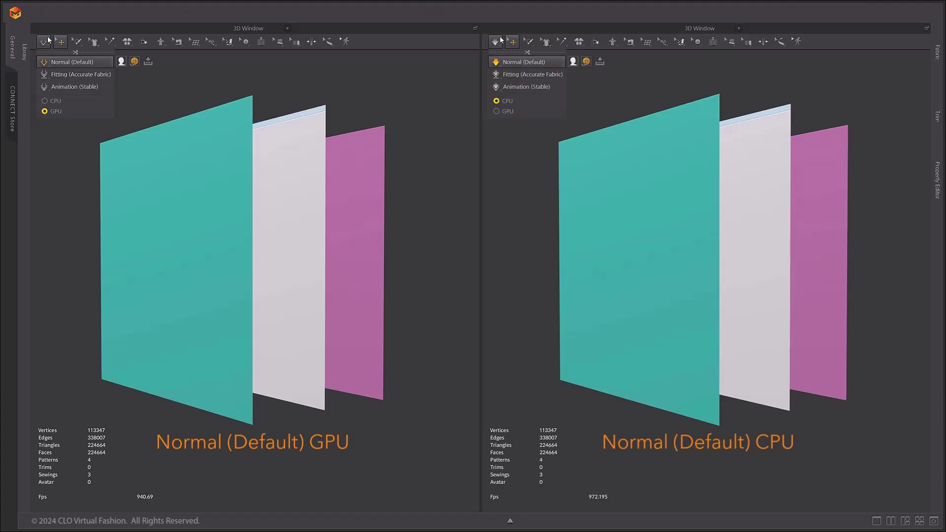
Step: Simulate the three stacked panels in both 3D windows together to compare GPU and CPU
left_click(48, 41)
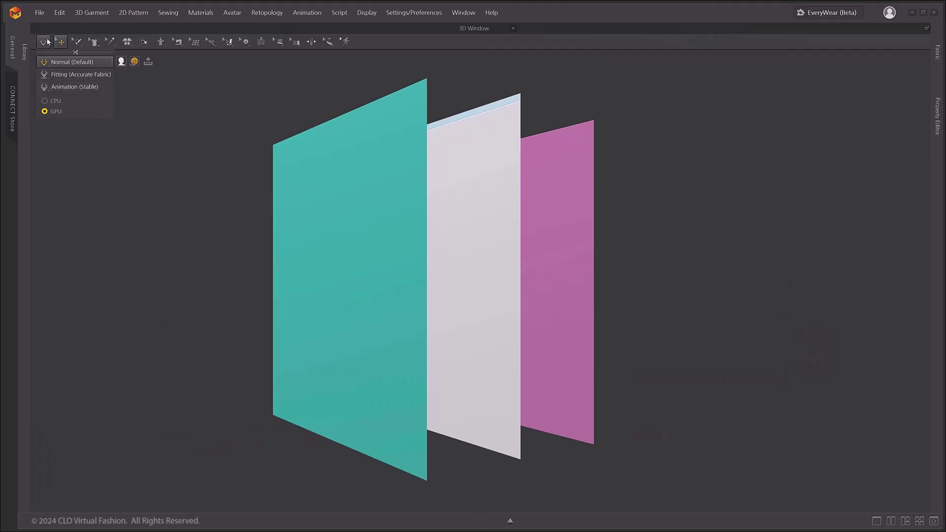
Step: Simulate the test panels and pull the teal panel left so the layers fold together
key("space")
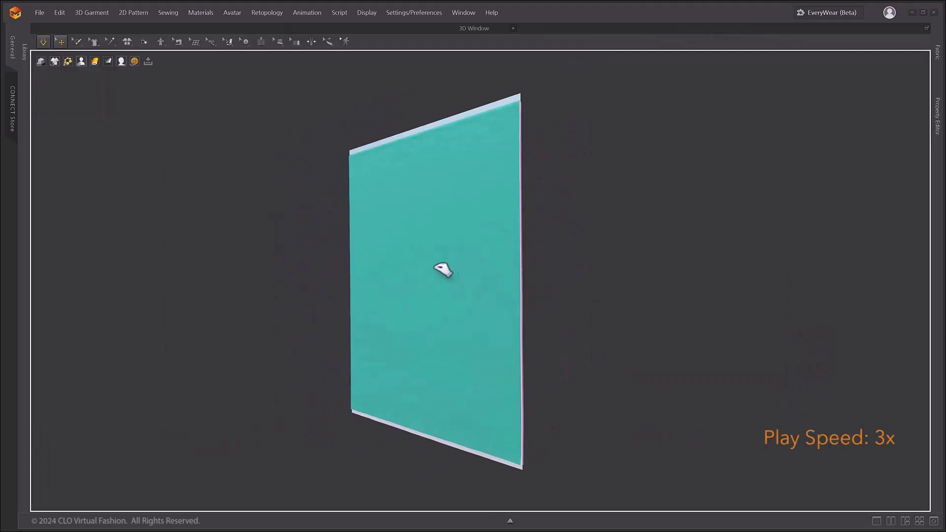
left_click_drag(445, 268, 686, 281)
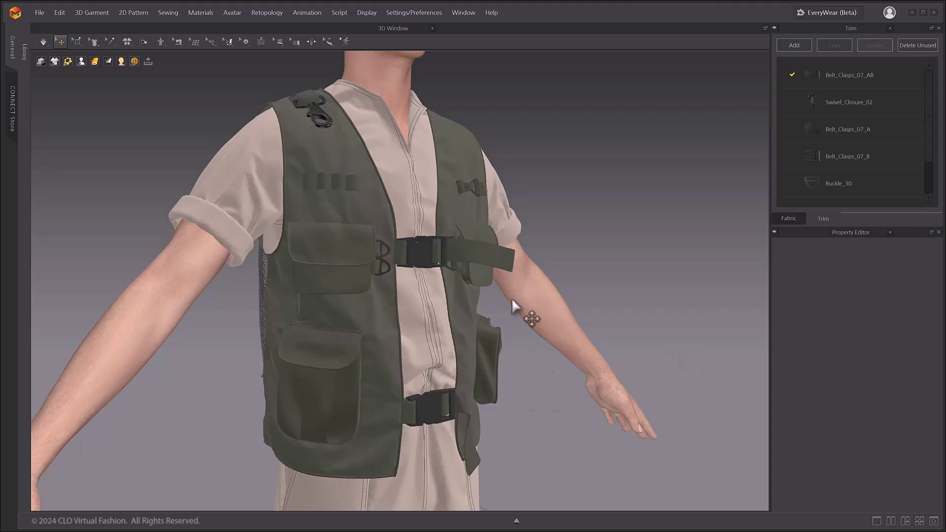
Step: Select the chest buckle clasp and bring up its Trim Options menu
left_click(420, 251)
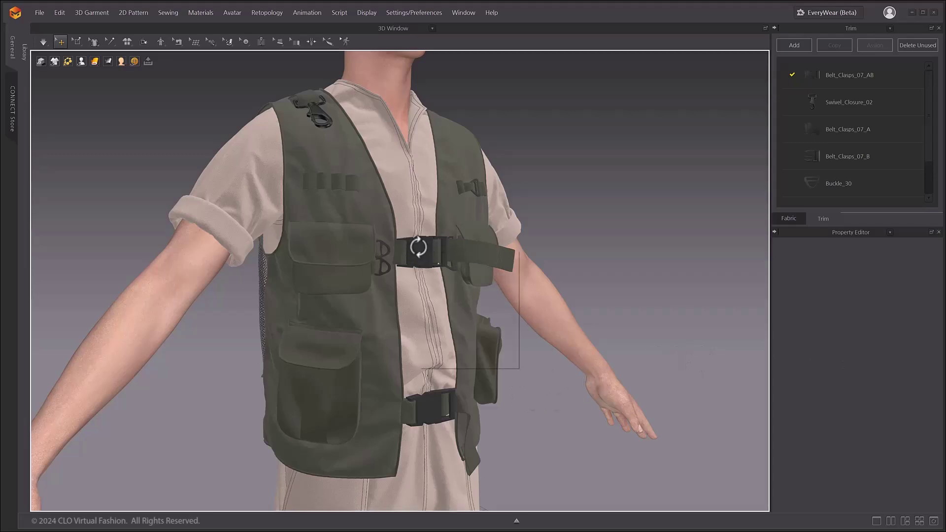
right_click(420, 250)
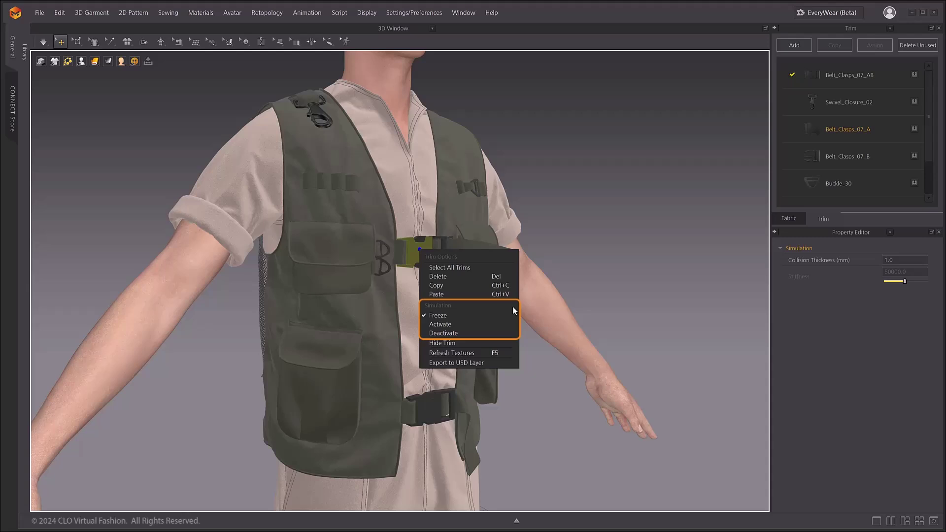
Step: Set the chest buckle clasp to Activate and start the simulation
left_click(596, 262)
mouse_move(569, 287)
right_mouse_down()
mouse_move(571, 248)
mouse_move(554, 252)
right_mouse_up()
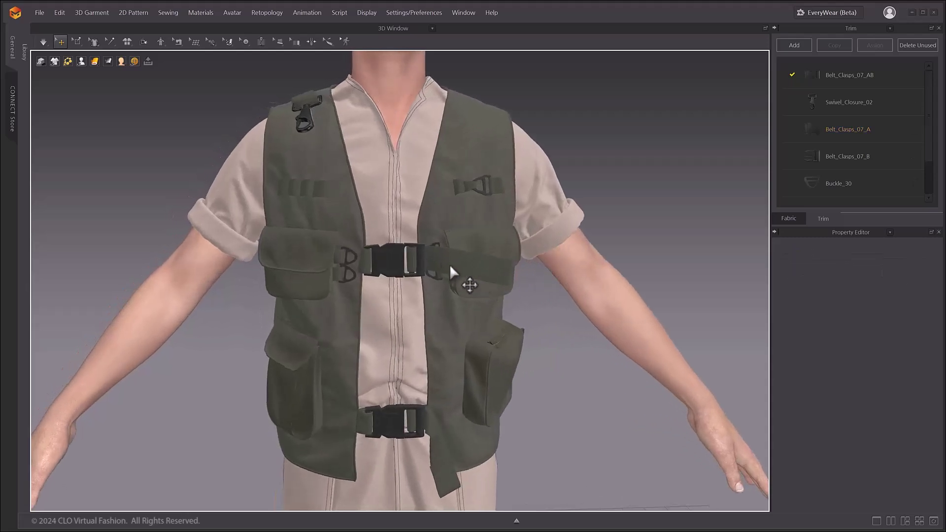
left_click(387, 246)
right_click(391, 261)
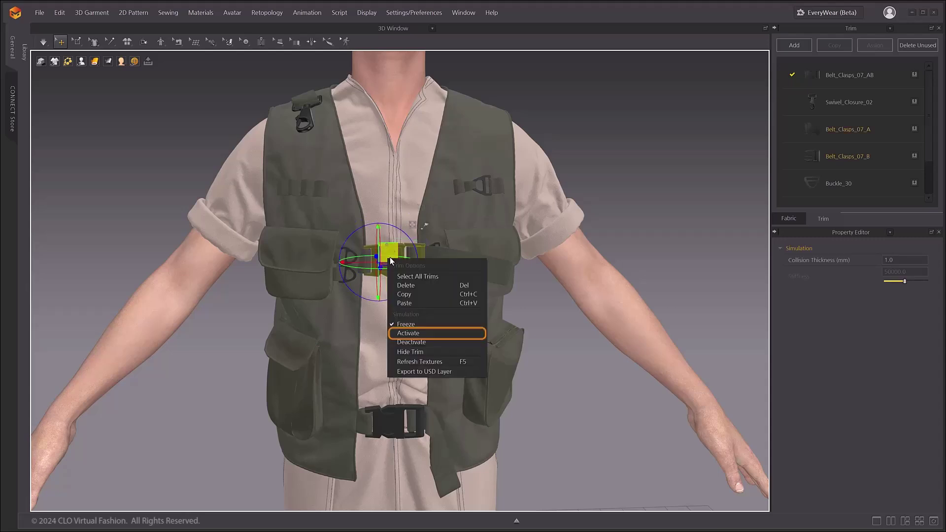
left_click(426, 334)
key("space")
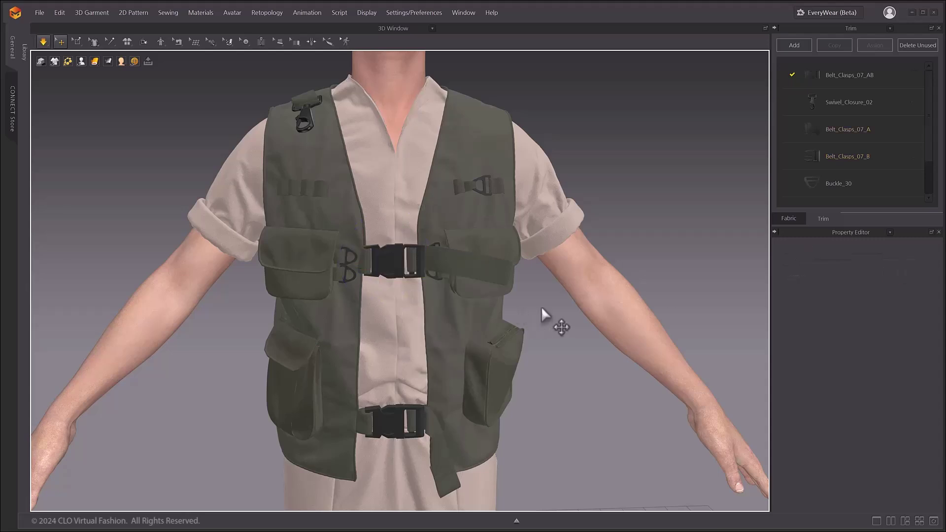
Step: Drag the Belt_Clasps_07_A clasp toward the buckle while it simulates
left_click(392, 269)
left_click_drag(399, 274, 433, 296)
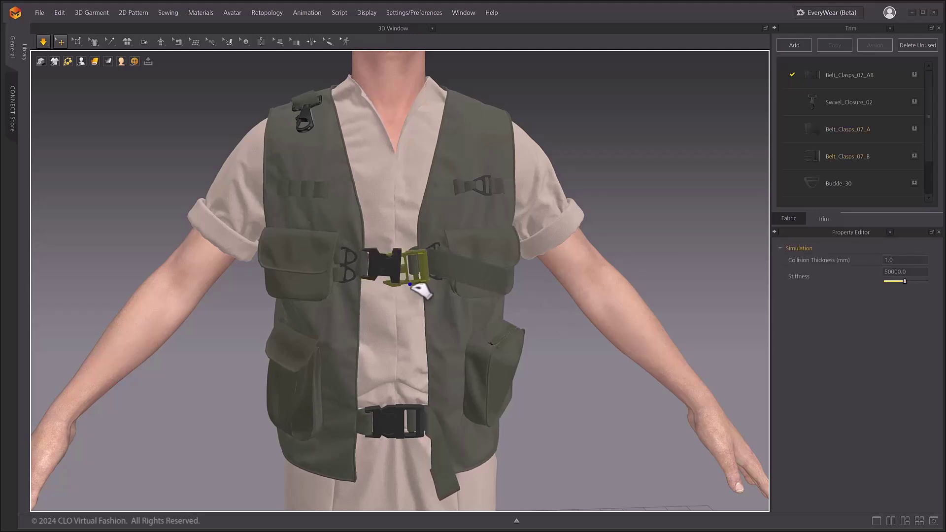
scroll(432, 296, "up", 5)
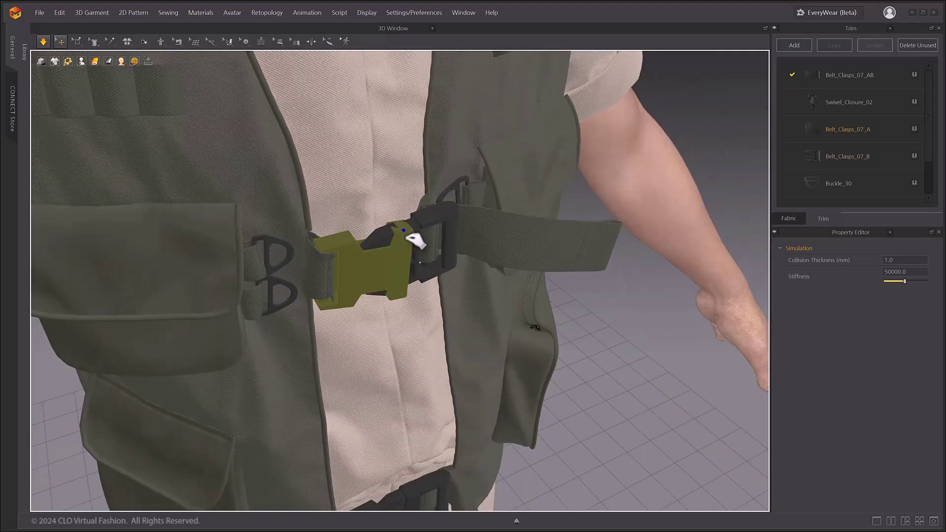
left_click_drag(416, 241, 490, 271)
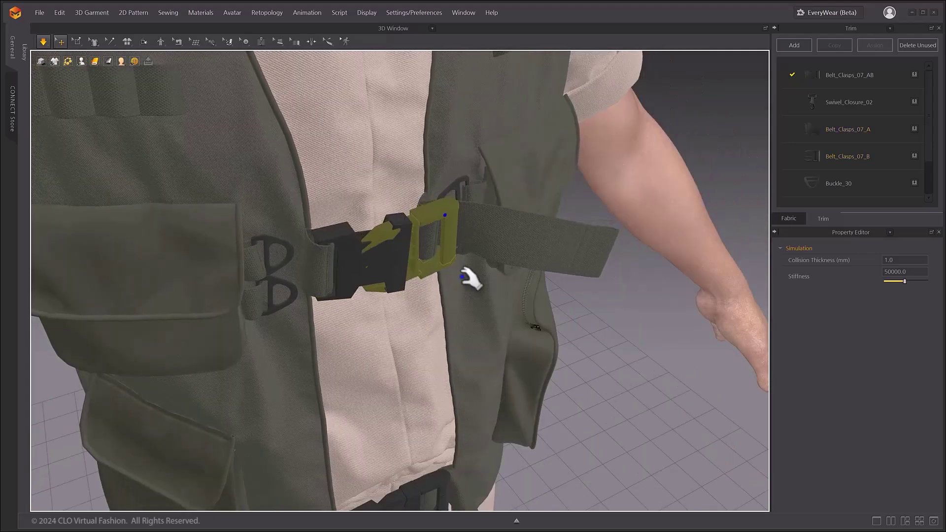
Step: Set the left D-ring to Activate, then select the upper and lower D-rings
key("2")
left_click(288, 222)
right_click(293, 262)
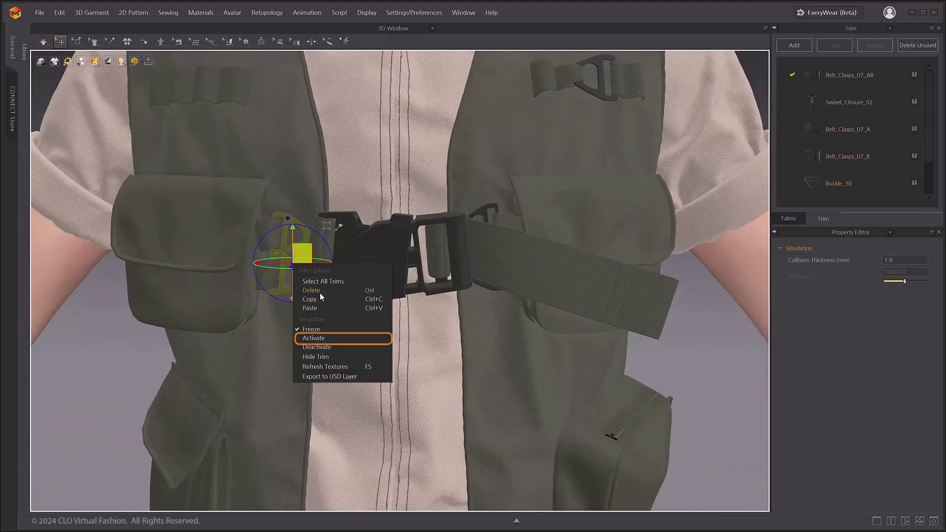
left_click(316, 333)
scroll(302, 338, "up", 3)
middle_click_drag(348, 294, 450, 313)
left_click(443, 213)
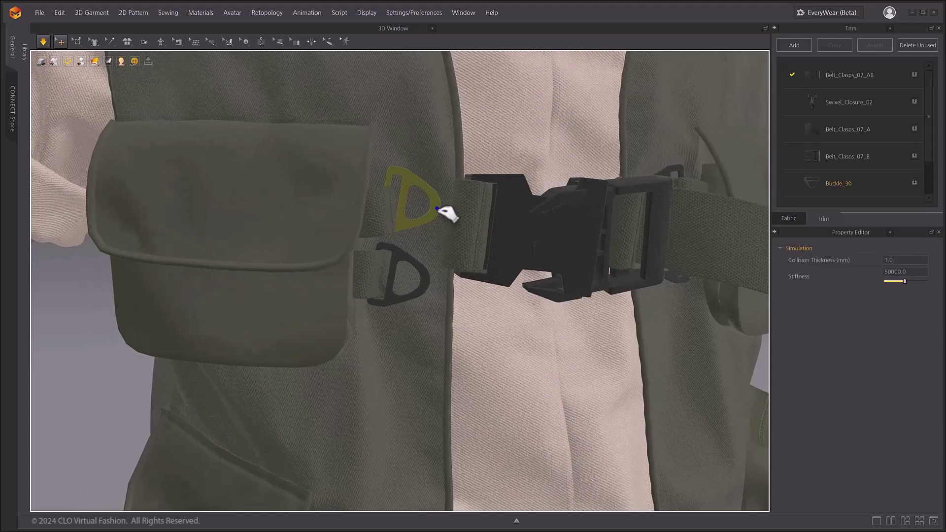
left_click(412, 300)
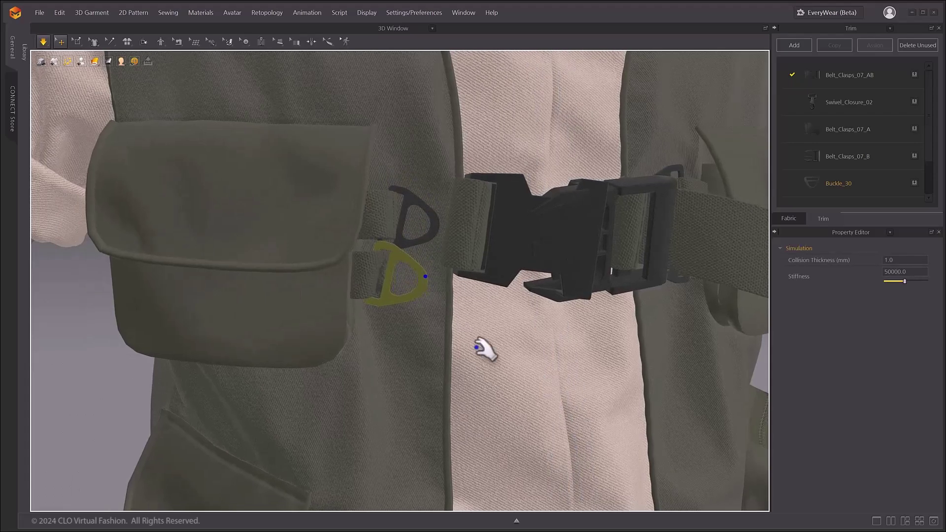
Step: Select both D-ring fabric tabs and set their Pressure to -30.0
left_click(382, 222)
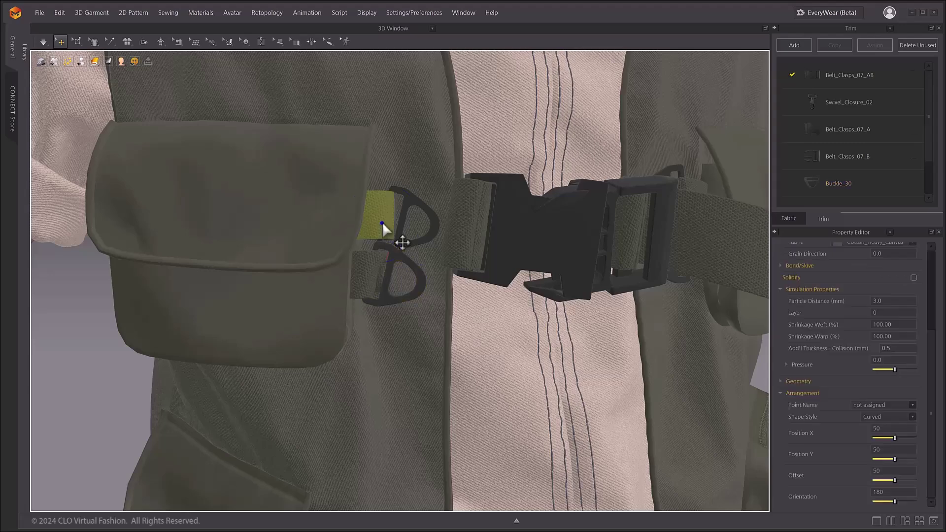
left_click(371, 272, "shift")
scroll(386, 237, "up", 3)
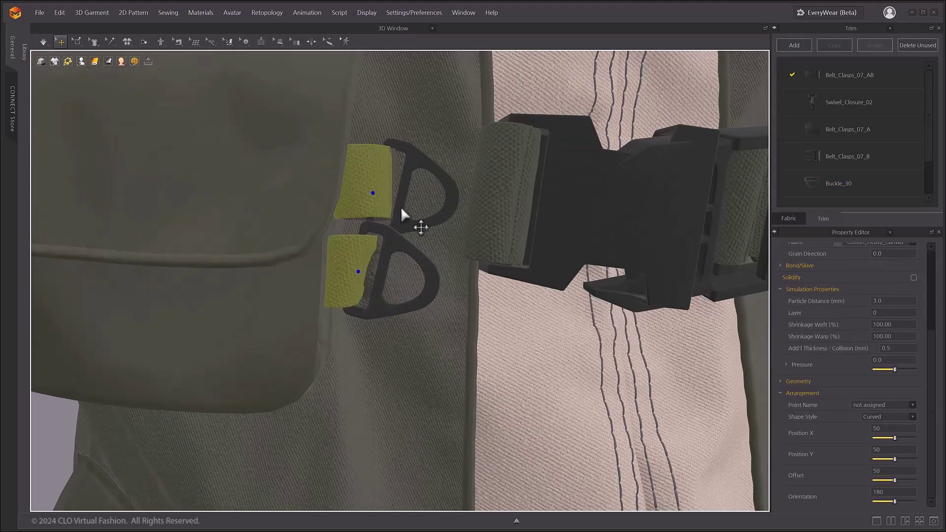
left_click(394, 159)
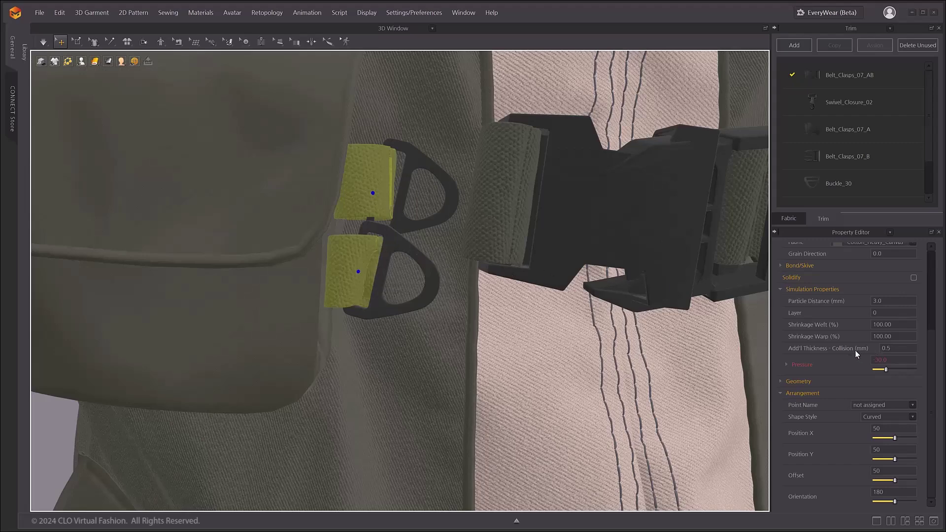
Step: Confirm the tabs' 0.5 mm additional collision thickness, then clear the selection
scroll(870, 364, "up", 1)
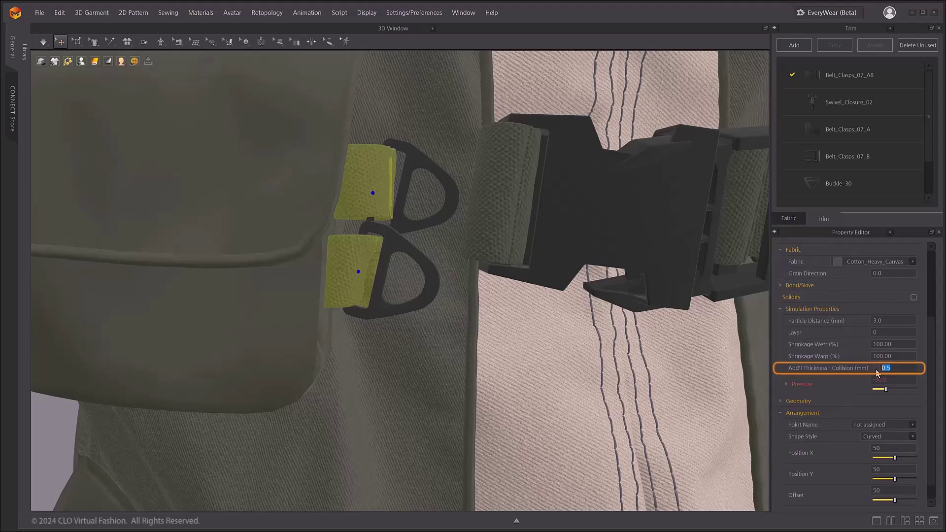
left_click(837, 366)
scroll(405, 353, "down", 6)
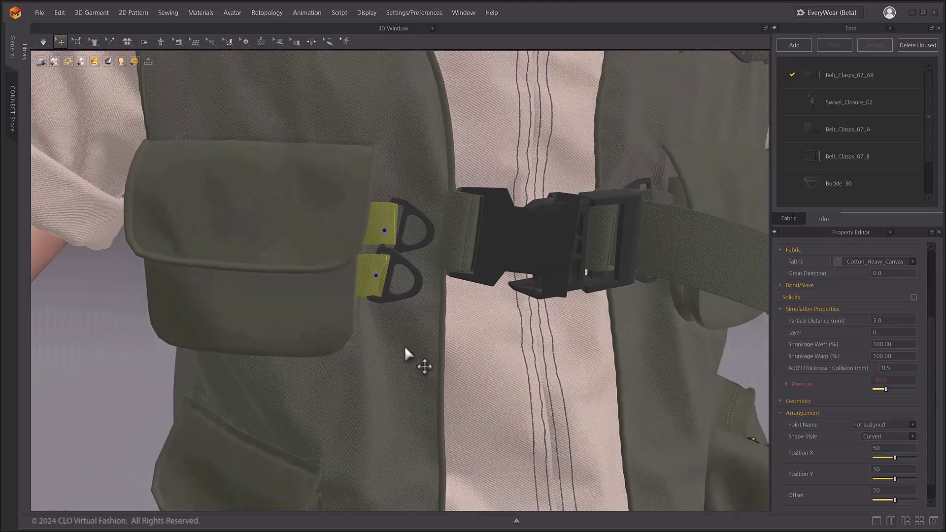
left_click(162, 363)
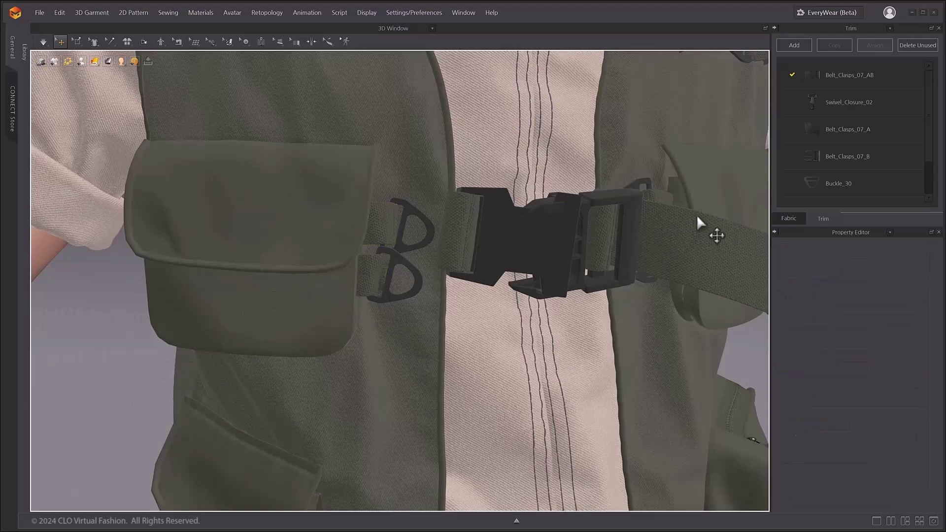
Step: Set the Buckle_30 D-ring trim's weight to 3 g
left_click(841, 183)
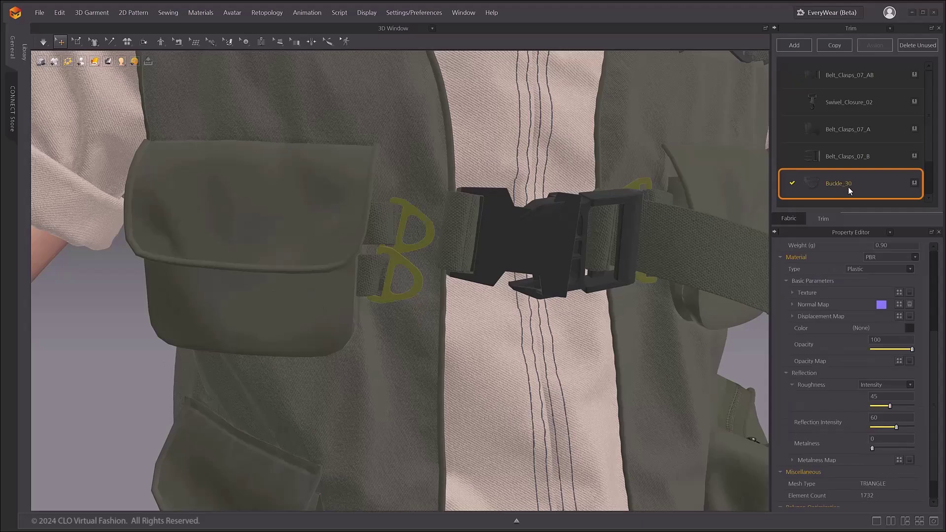
scroll(842, 337, "up", 6)
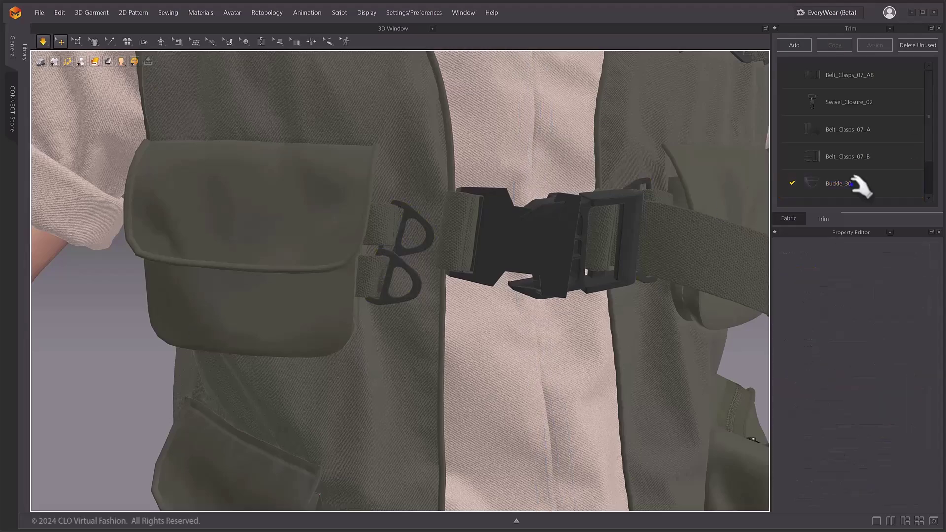
left_click(868, 185)
left_click(895, 382)
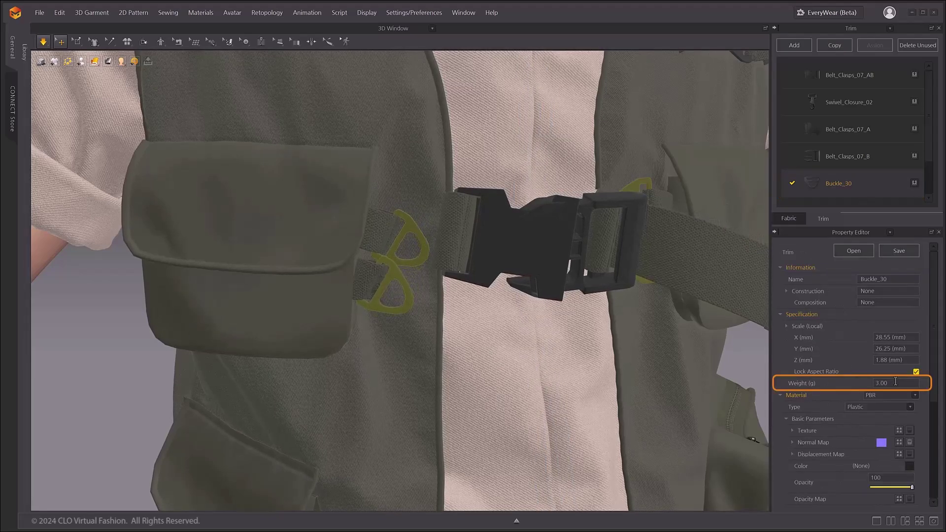
Step: Give Belt_Clasps_07_A and Belt_Clasps_07_B a weight of 20 g
left_click(847, 129)
left_click(858, 158, "ctrl")
left_click(903, 382)
type("20")
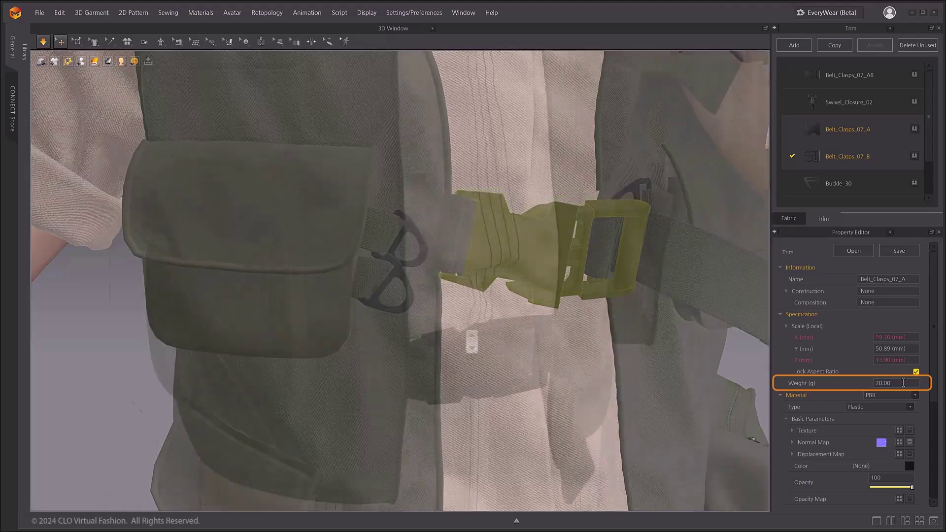
left_click(495, 373)
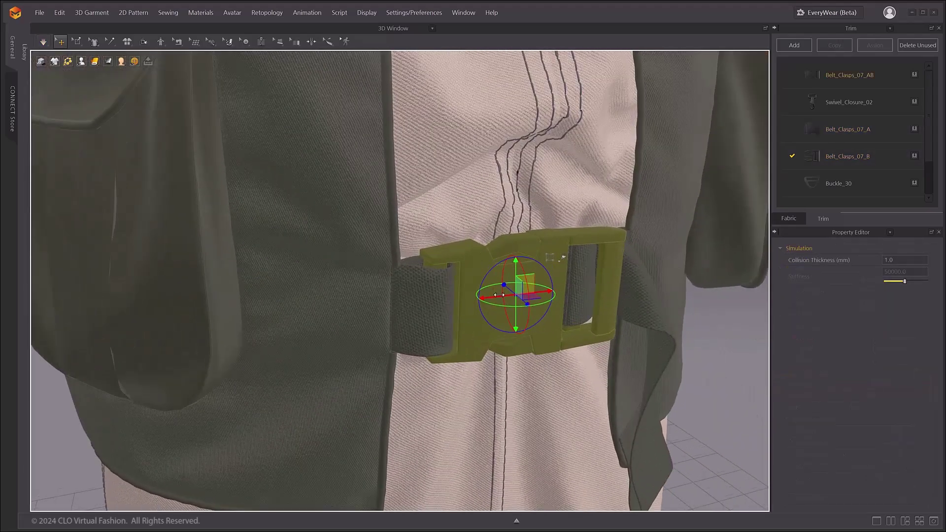
Step: Set both dark belt-buckle clasp pieces to Freeze, then clear the selection
right_click(508, 277)
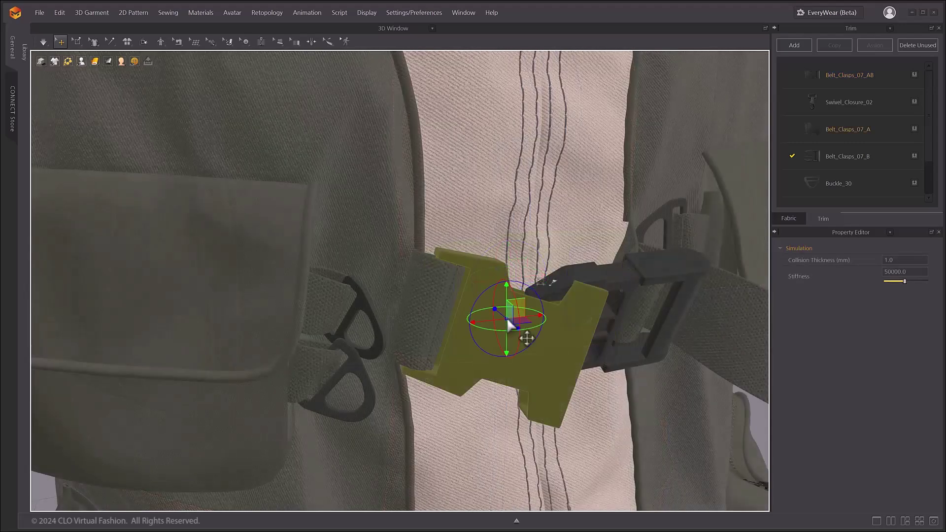
left_click(609, 280)
right_click(611, 280)
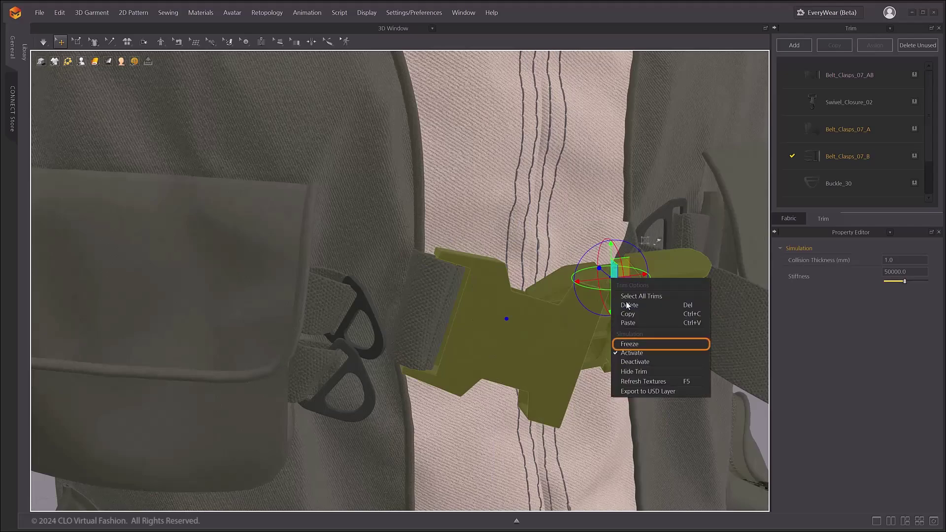
left_click(642, 345)
right_click_drag(655, 324, 670, 367)
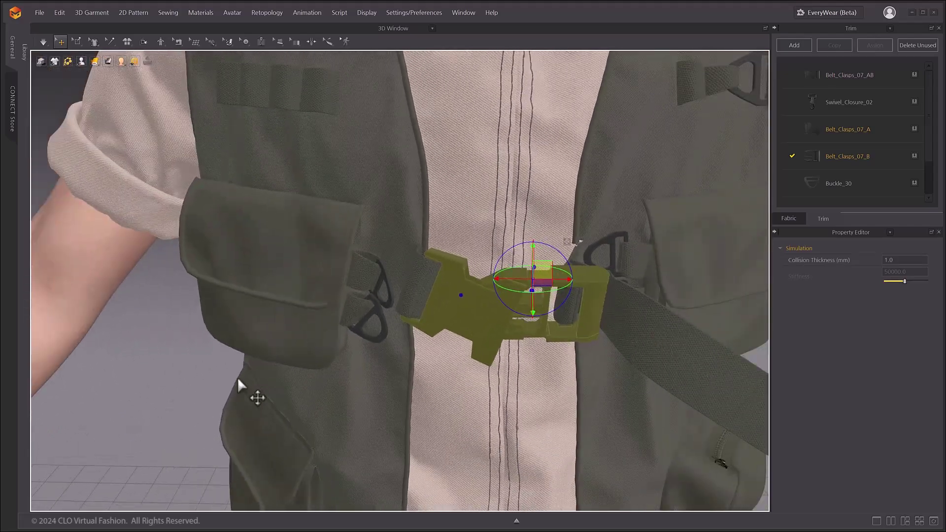
left_click(215, 376)
scroll(215, 376, "down", 3)
right_click_drag(376, 376, 374, 355)
Step: Set both Buckle_30 D-rings to Deactivate so they leave the simulation
scroll(443, 332, "up", 6)
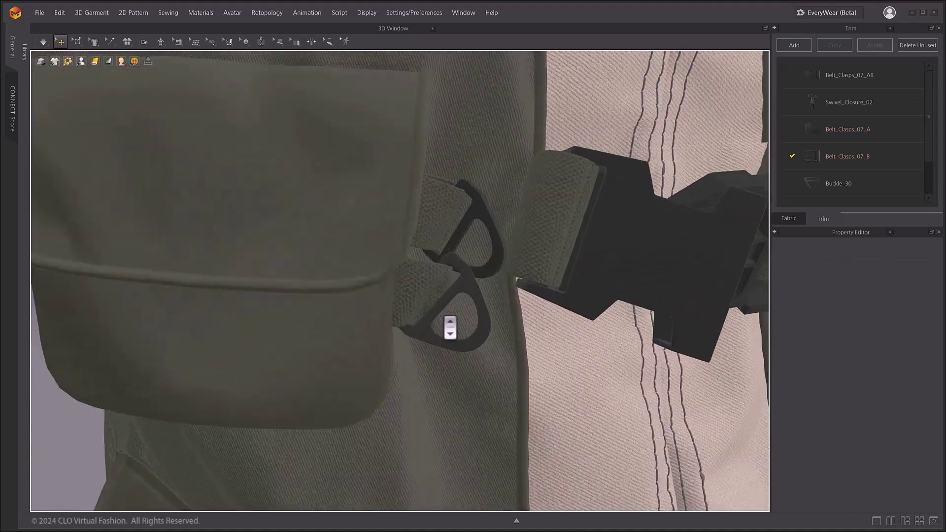
left_click(469, 281)
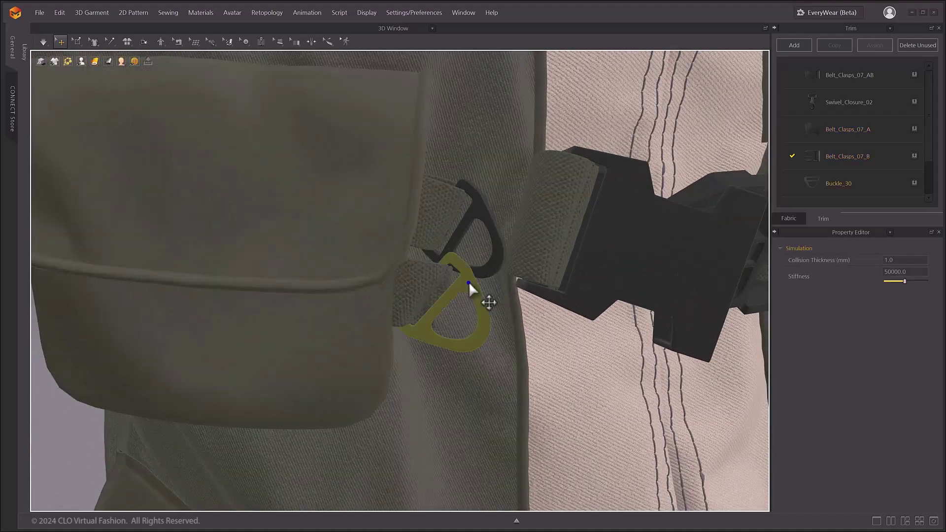
left_click(483, 211)
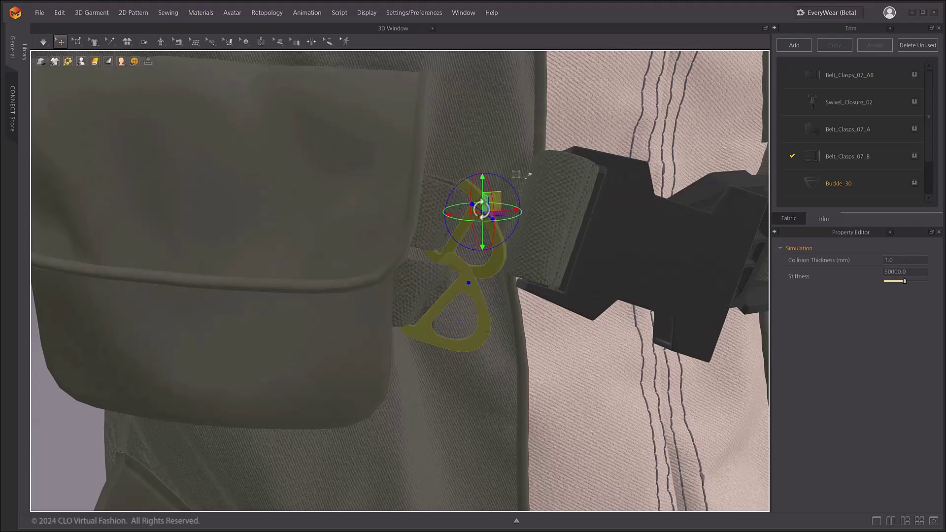
right_click(482, 211)
left_click(500, 295)
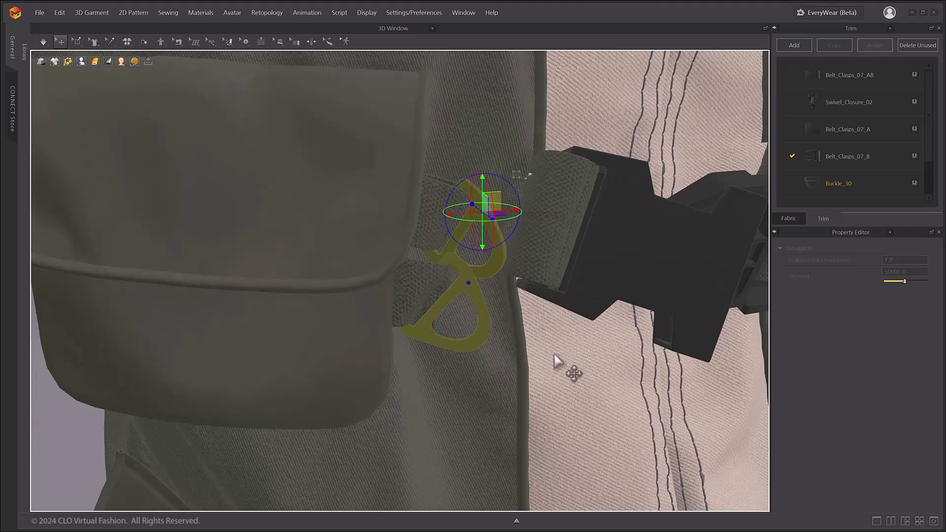
right_click_drag(559, 363, 506, 302)
Step: Rotate the upper D-ring with the gizmo so it hangs downward
left_click(395, 298)
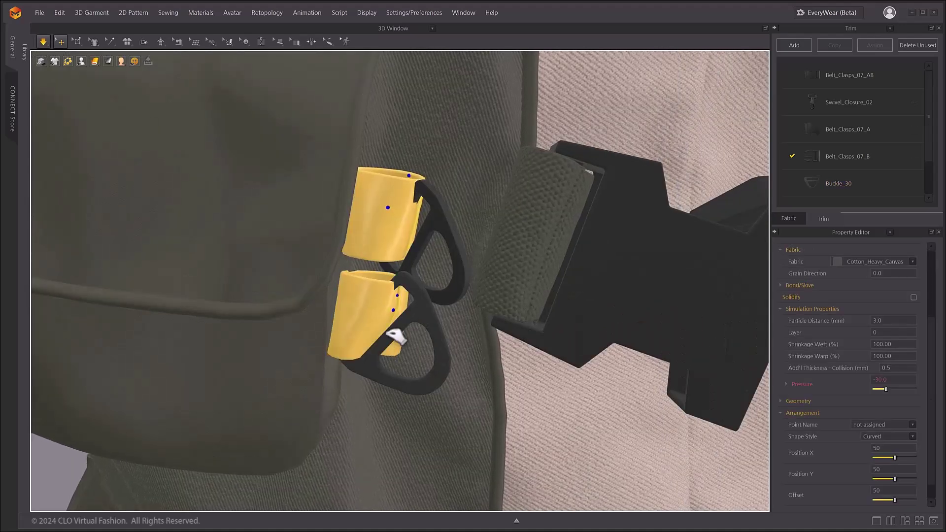
left_click(406, 270)
scroll(406, 269, "down", 3)
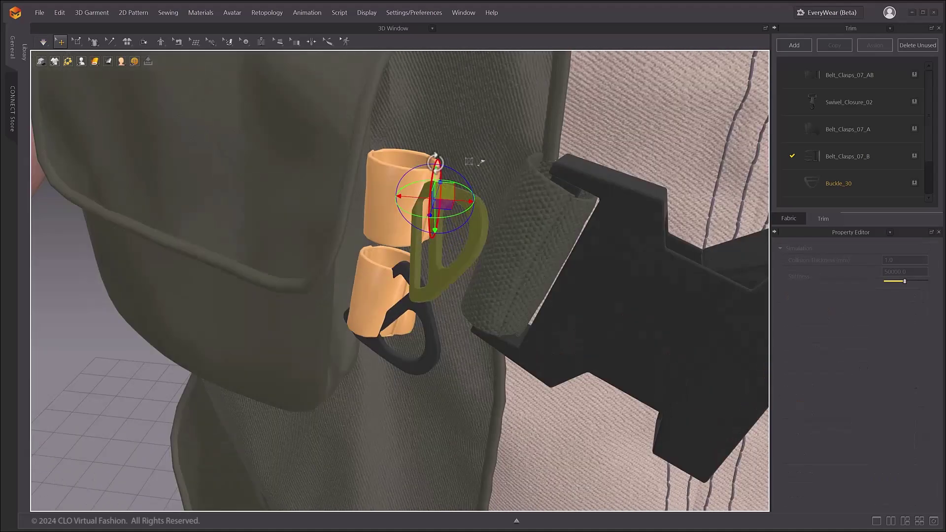
left_click_drag(468, 154, 461, 189)
scroll(438, 245, "up", 3)
scroll(425, 281, "down", 3)
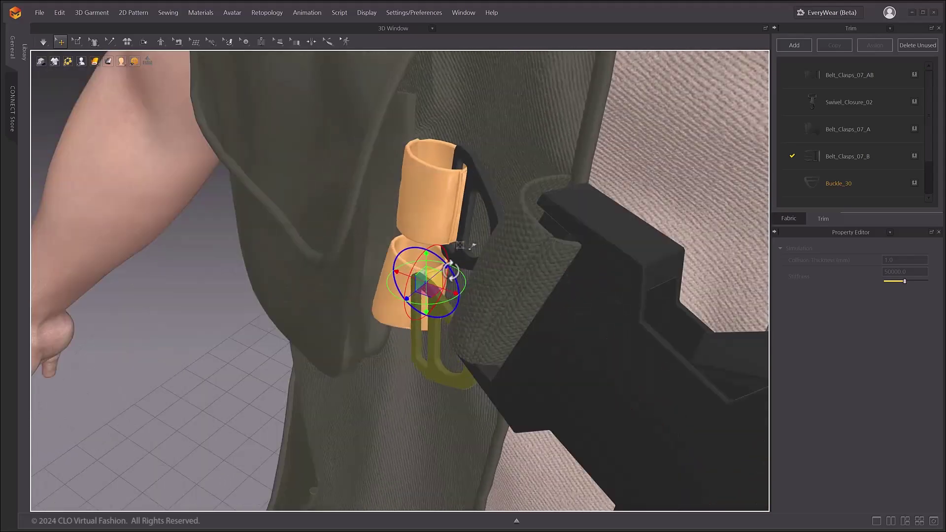
scroll(425, 281, "up", 3)
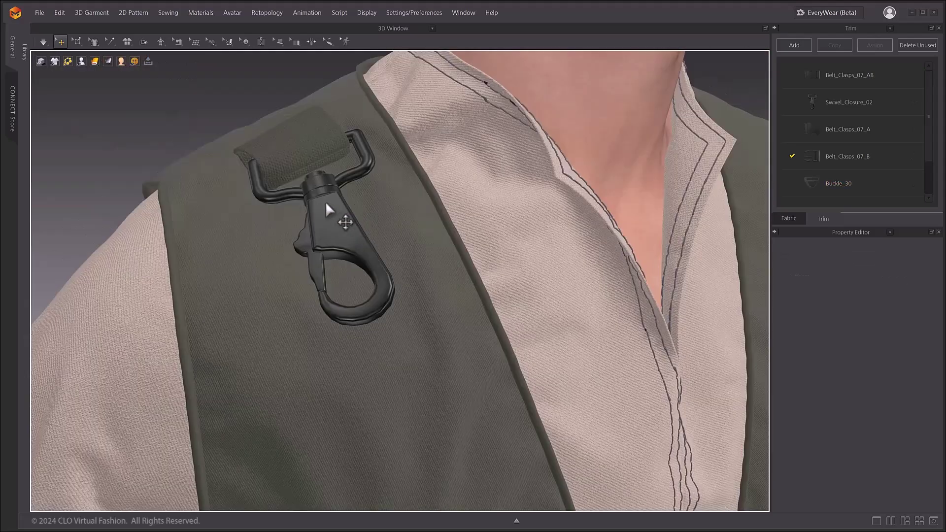
Step: Copy the swivel clasp and paste it onto the other shoulder strap
left_click(329, 199)
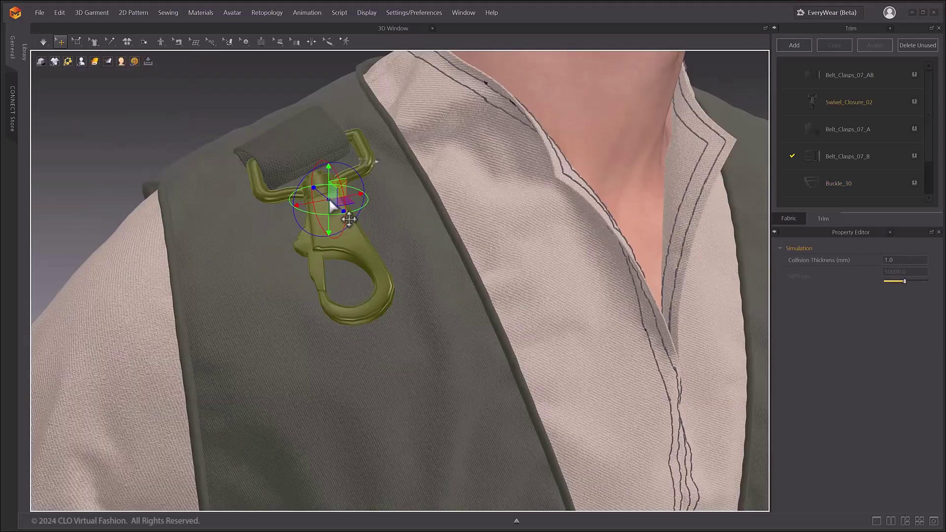
right_click(329, 198)
left_click(354, 236)
right_click_drag(353, 237, 507, 317)
key("ctrl+v")
left_click(607, 333)
scroll(568, 319, "down", 3)
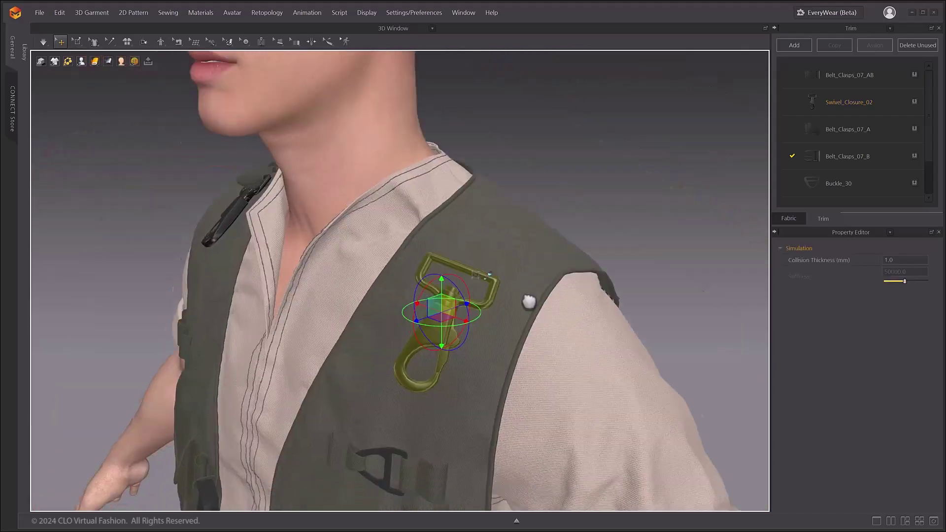
key("ctrl+v")
left_click(473, 280)
scroll(512, 279, "up", 3)
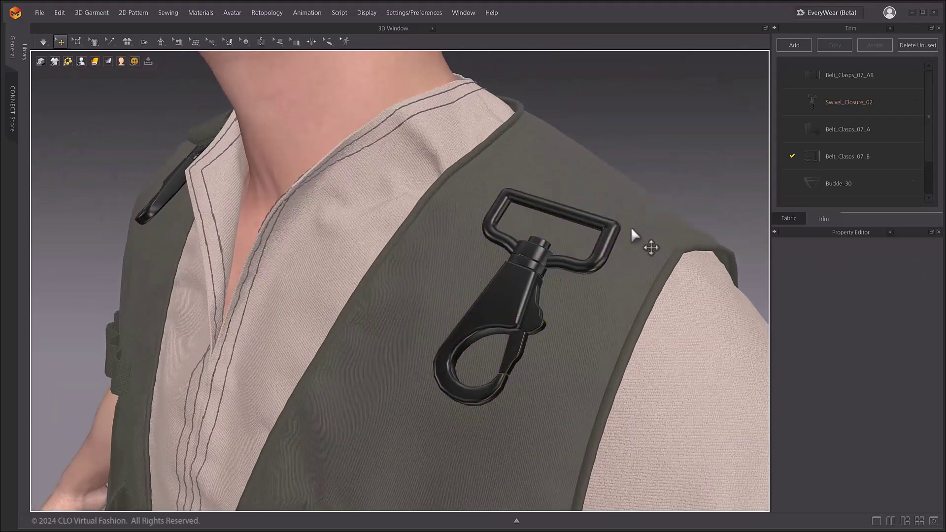
Step: Simulate so the new Swivel_Closure_02 clasp settles flat against the strap
key("space")
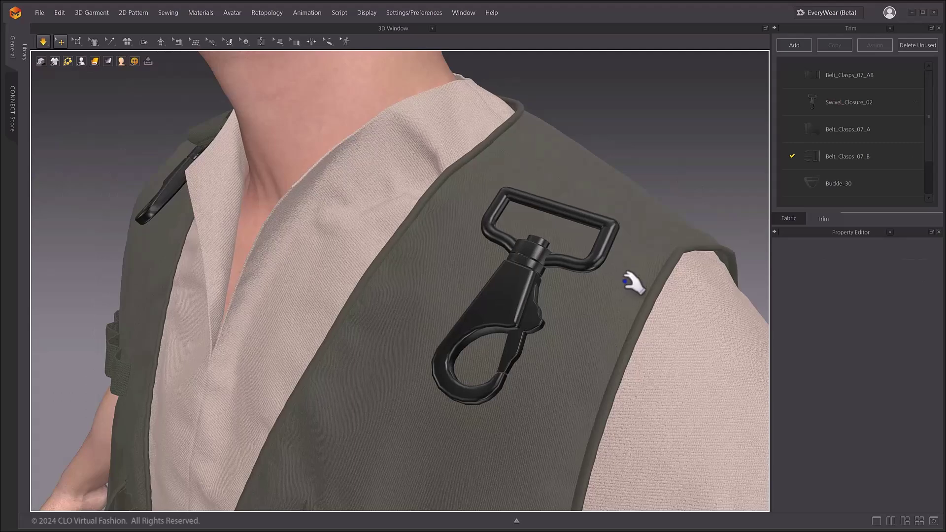
left_click(640, 254)
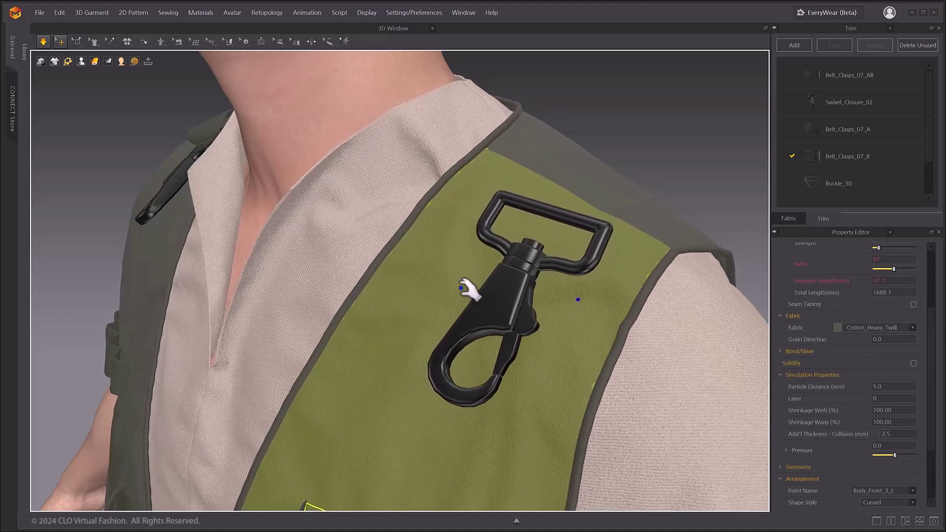
key("space")
left_click(510, 292)
scroll(435, 320, "down", 5)
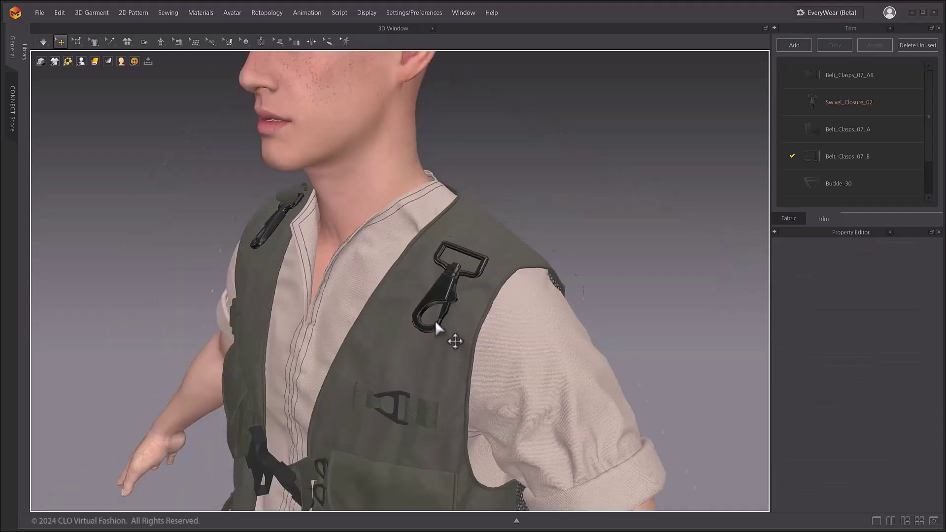
scroll(417, 343, "up", 8)
Step: Select the chest-strap D-ring clasp and make it active in simulation
right_click_drag(417, 343, 393, 256)
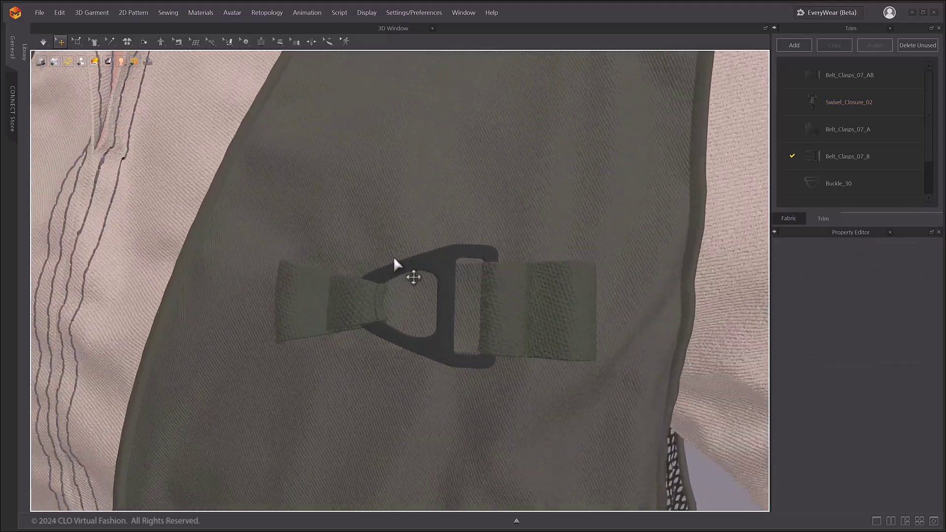
left_click(442, 263)
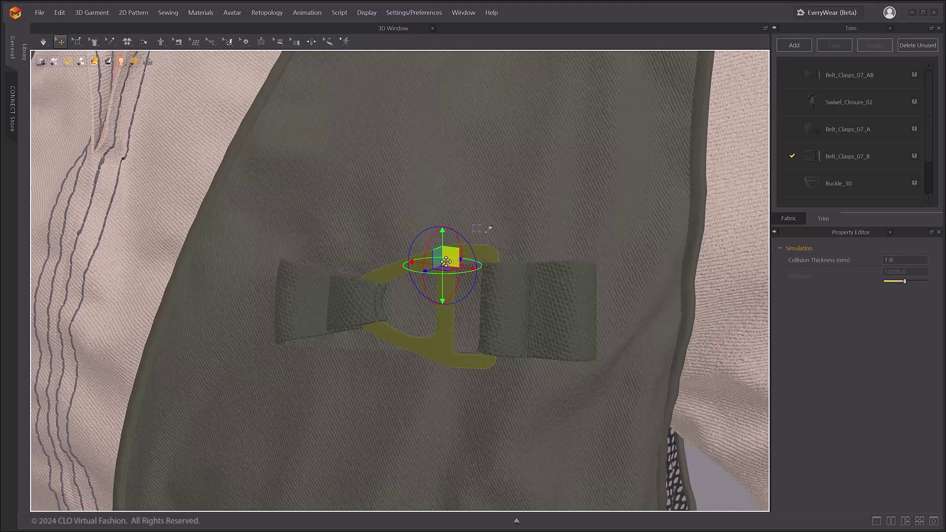
right_click(445, 262)
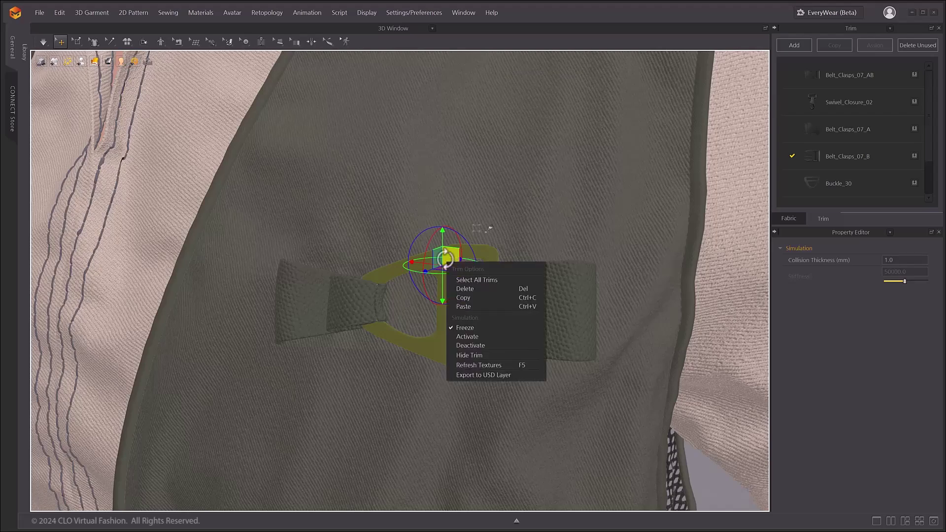
left_click(466, 337)
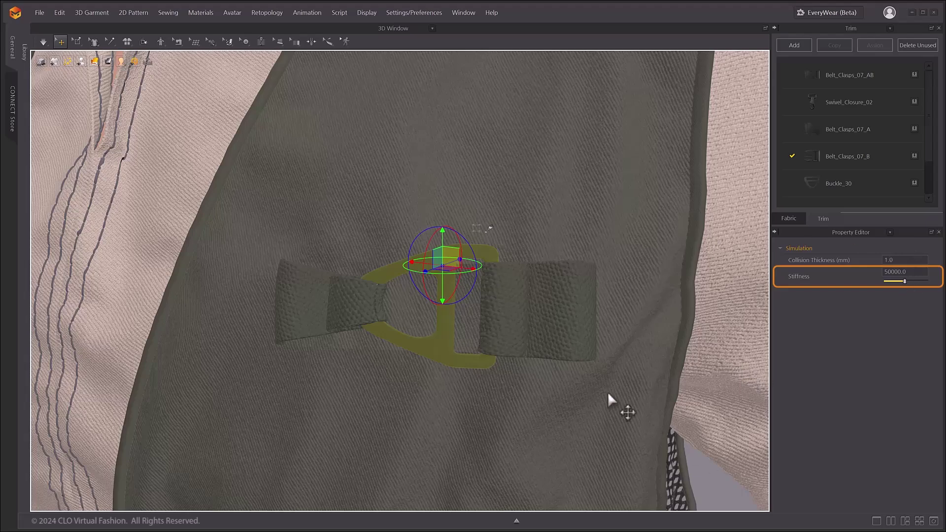
Step: Lower the clasp stiffness to 5000, simulate while tugging the strap, then raise it slightly
left_click_drag(906, 284, 879, 288)
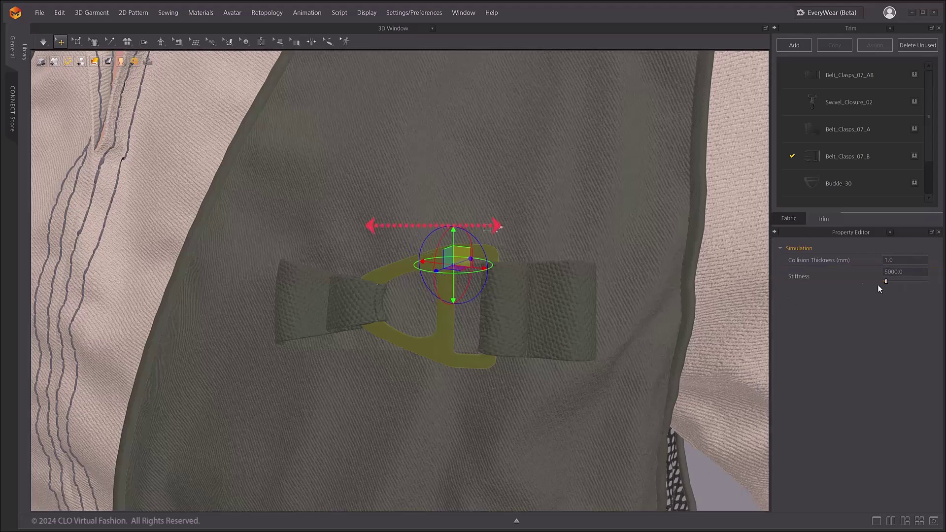
key("space")
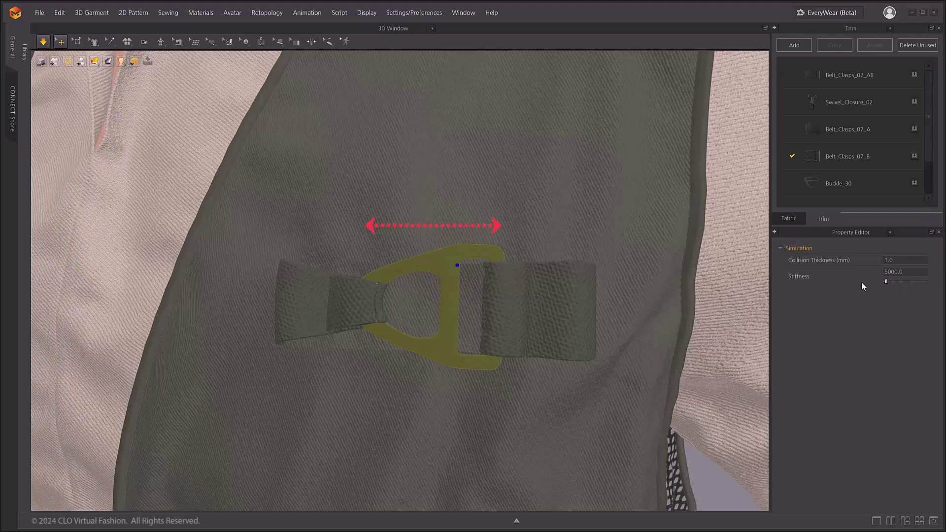
left_click_drag(523, 284, 508, 261)
left_click_drag(886, 280, 904, 279)
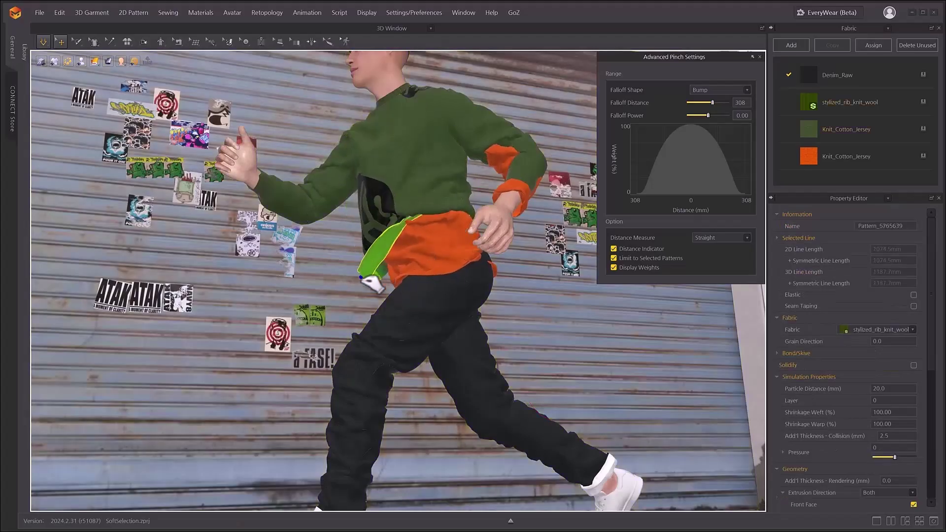
right_click_drag(404, 276, 532, 246)
left_click(425, 241)
left_click(538, 249)
left_click(532, 247)
scroll(530, 236, "up", 3)
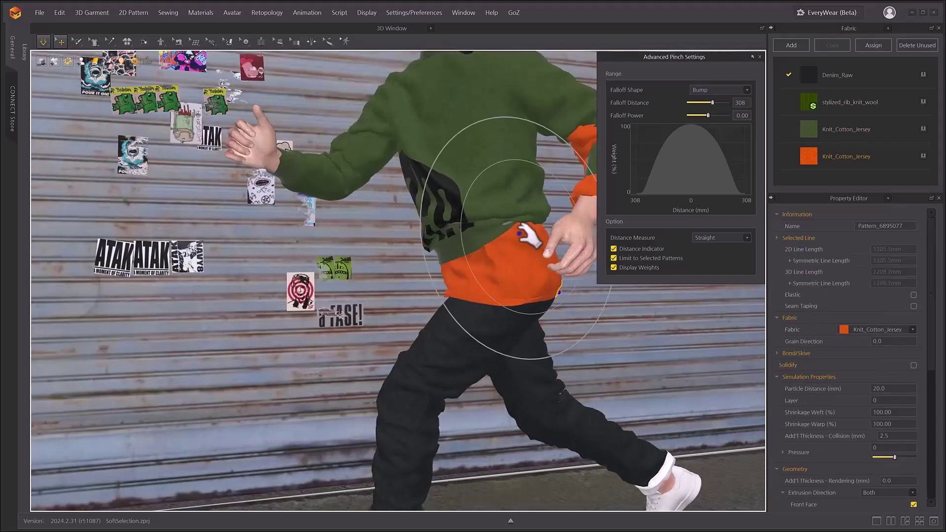
left_click(530, 236)
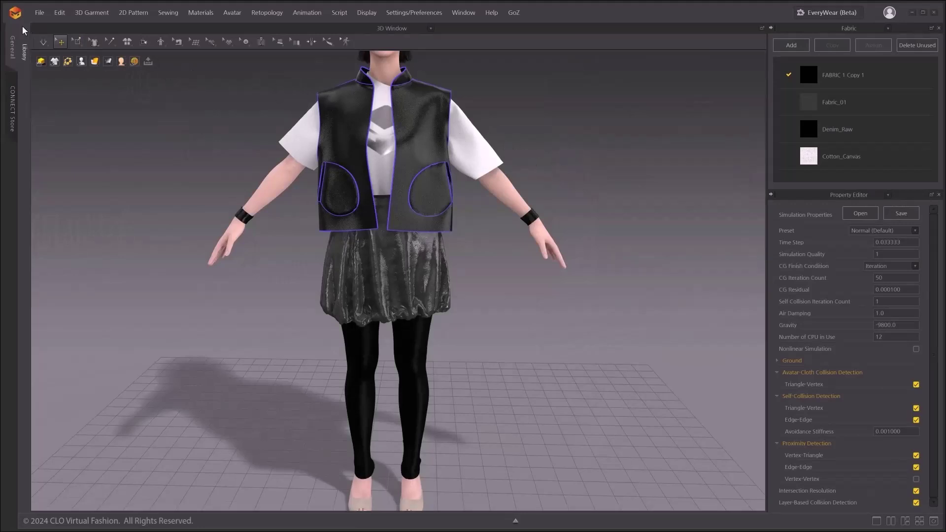
Step: Enable Advanced Pinching from the 3D view's background menu to show Advanced Pinch Settings
left_click(43, 42)
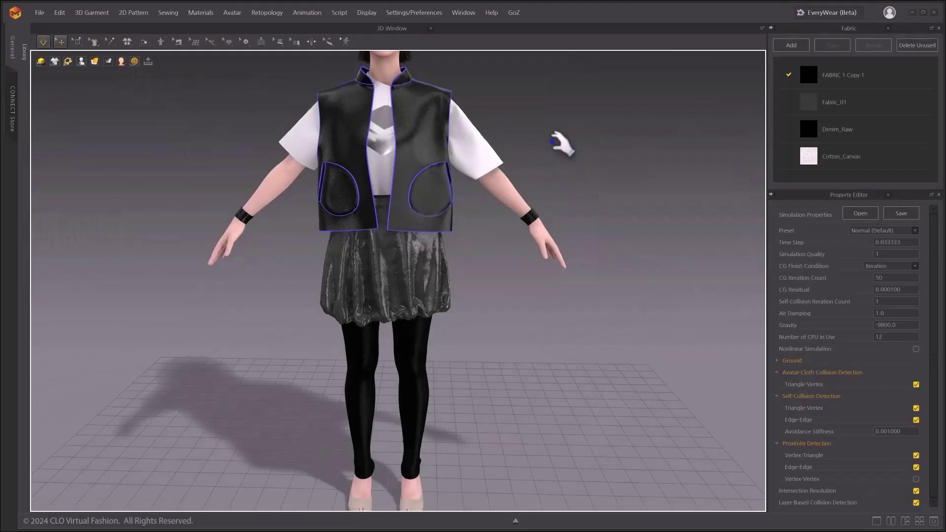
right_click(502, 277)
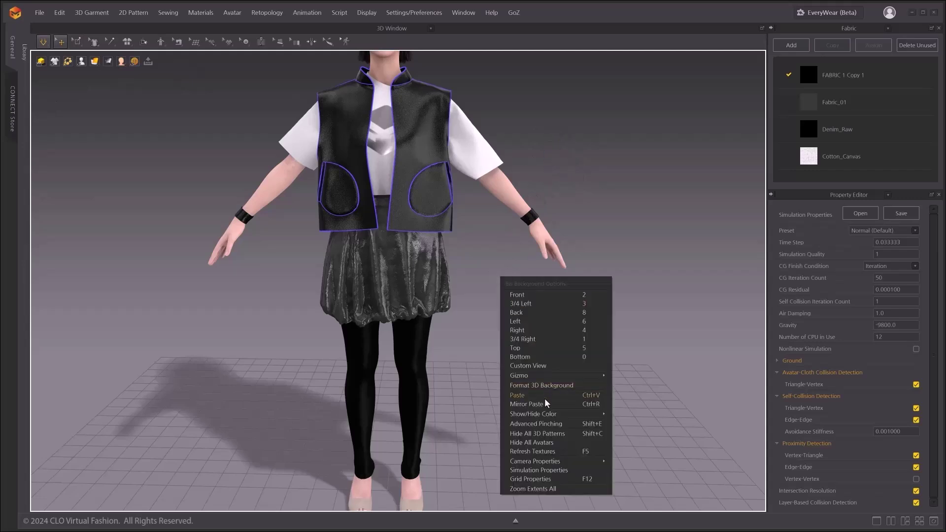
left_click(541, 424)
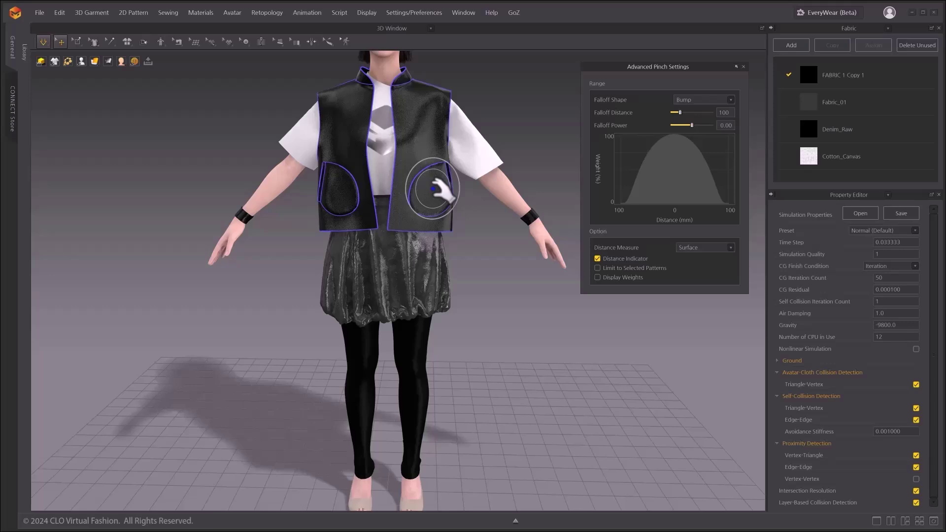
Step: Show pinch weights and pinch the right vest panel with Linear falloff, power 2, distance 500
left_click(598, 277)
left_click(432, 164)
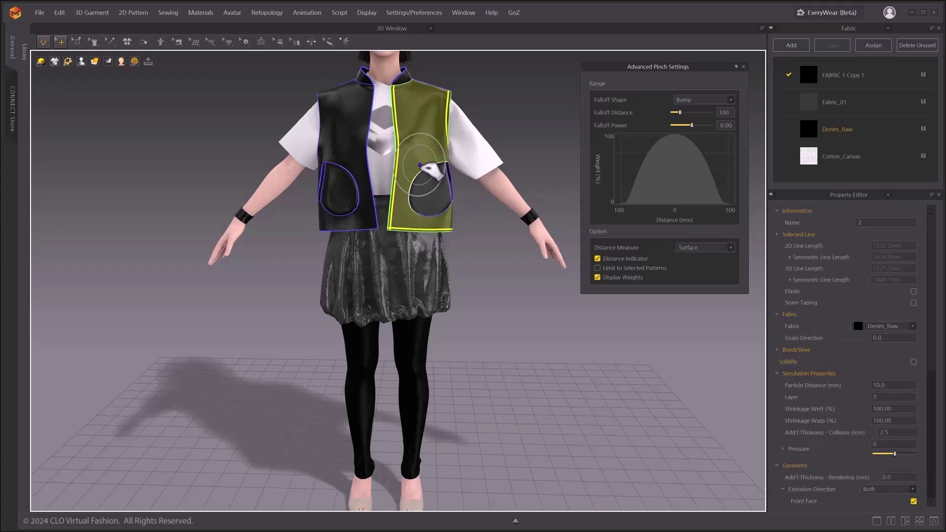
left_click(731, 101)
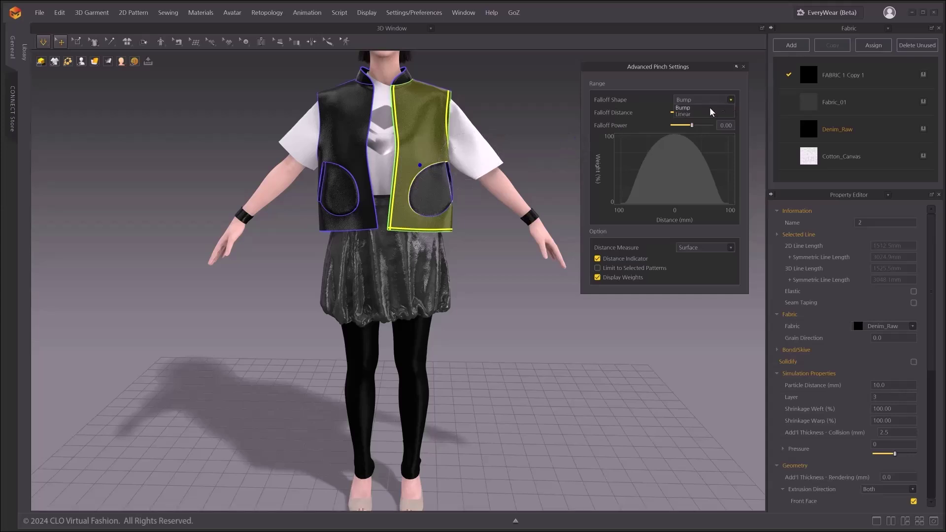
left_click(688, 112)
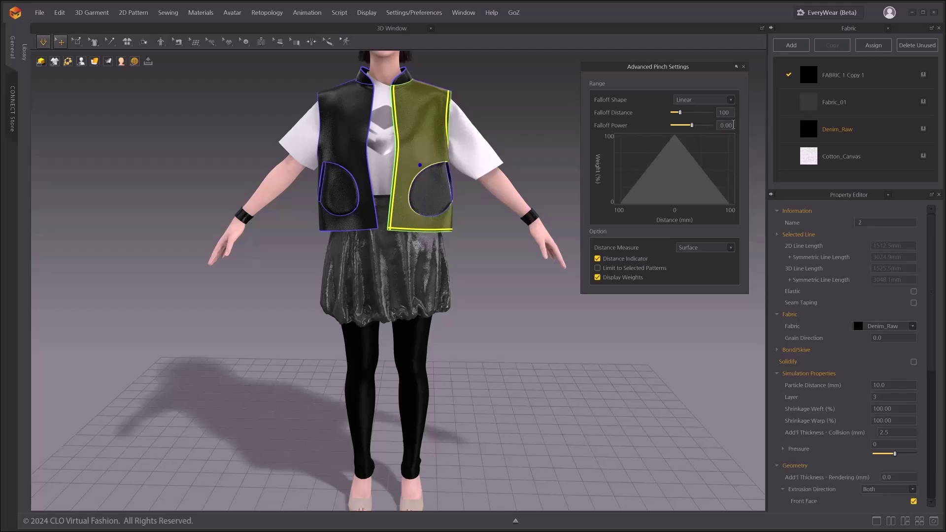
left_click_drag(692, 125, 723, 126)
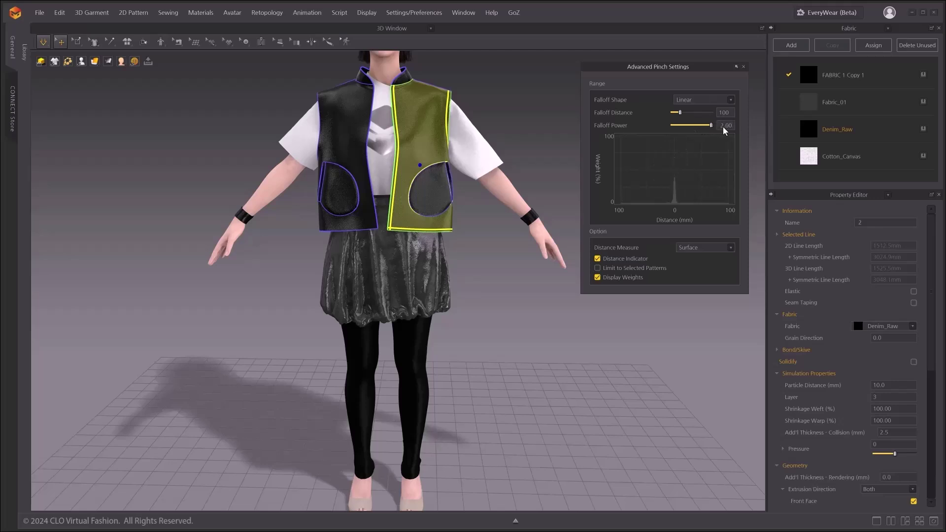
double_click(732, 111)
type("500")
key("Return")
left_click_drag(417, 160, 419, 162)
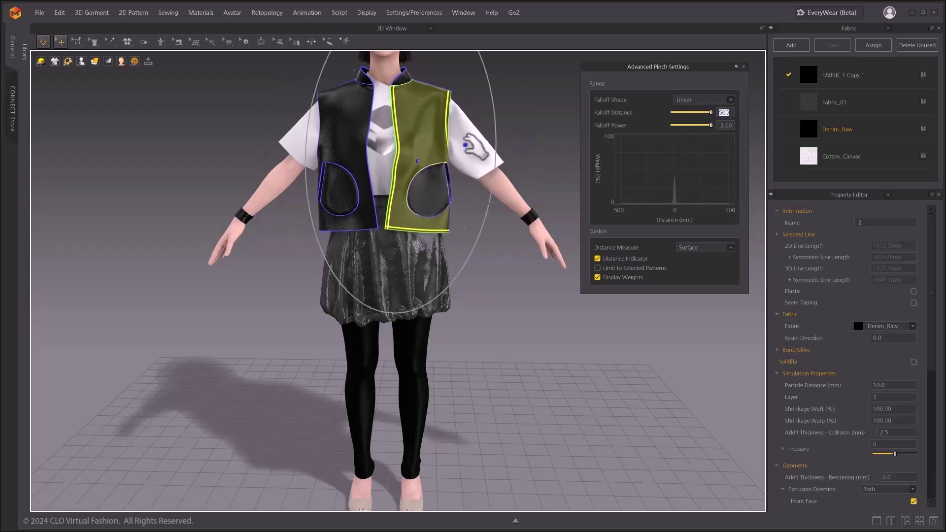
Step: Switch the falloff back to Bump and set distance 100 and power 0
left_click(728, 99)
left_click(708, 108)
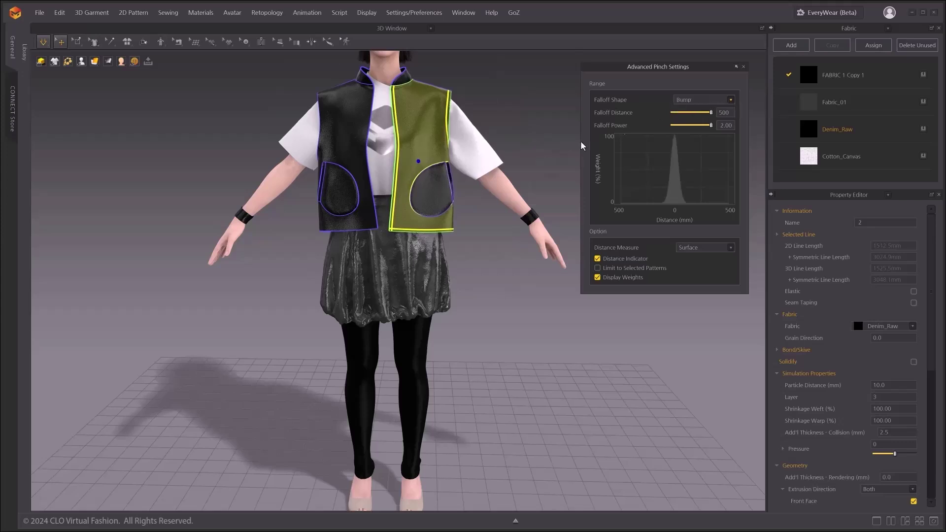
left_click_drag(417, 160, 420, 163)
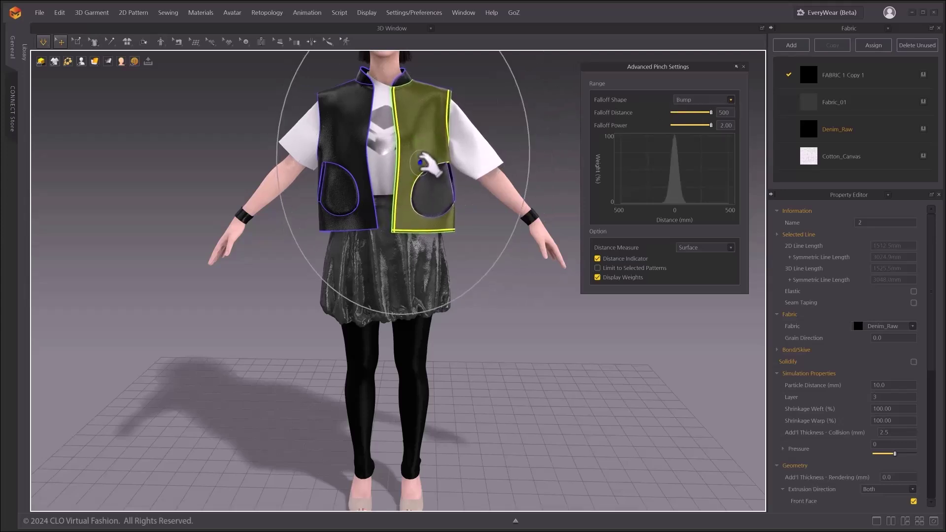
double_click(724, 112)
type("100")
key("Tab")
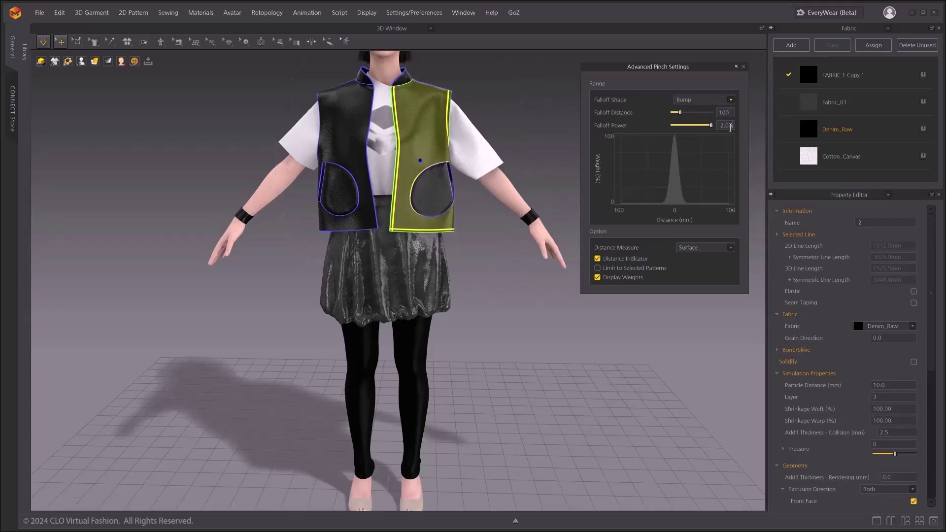
type("0")
key("Return")
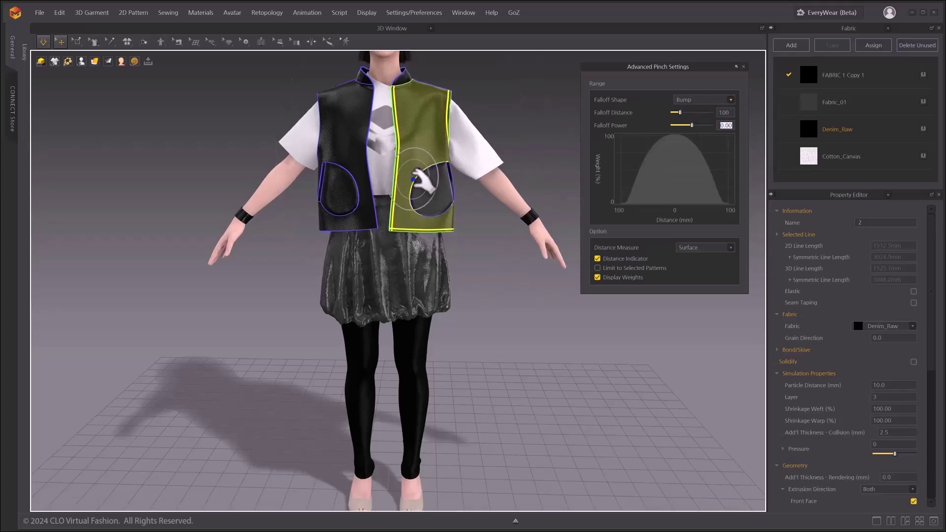
Step: Keep Surface distance measure, widen falloff to 500, and test pinches on sleeve, skirt, leggings, pocket
left_click(730, 247)
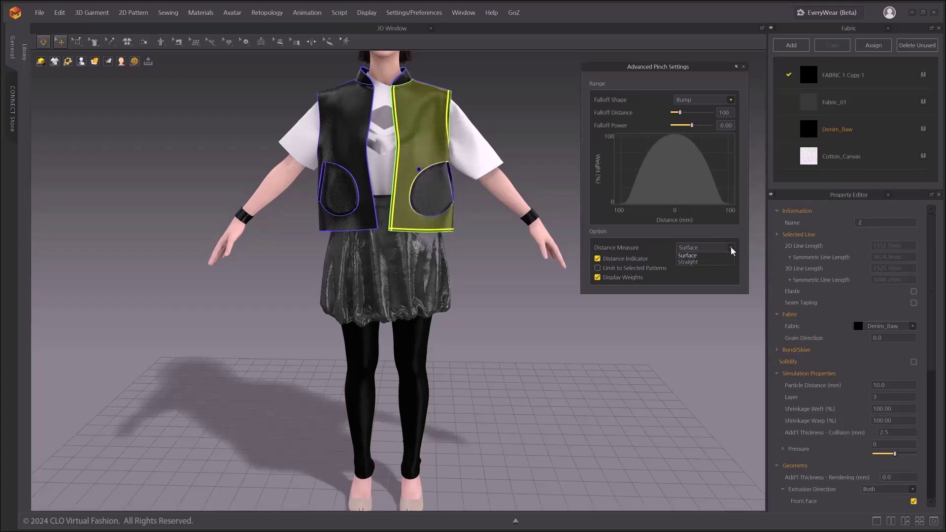
left_click(730, 247)
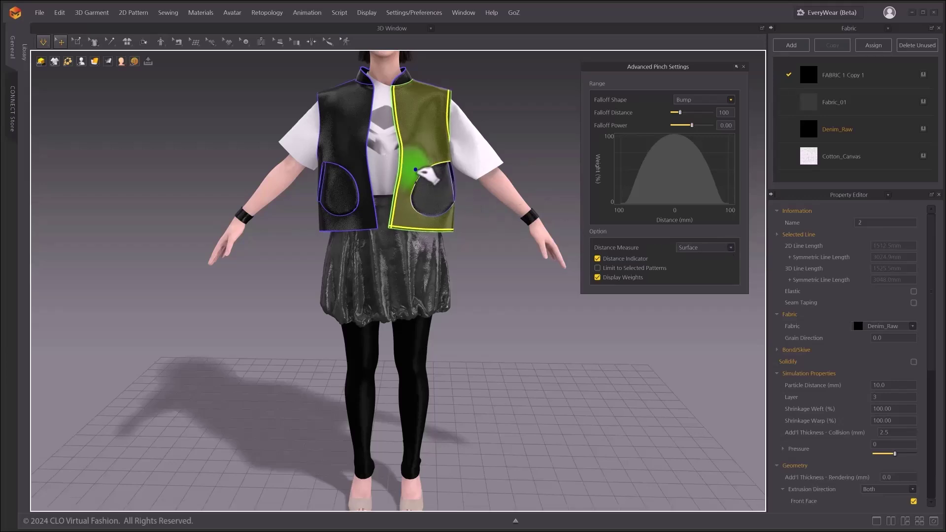
left_click_drag(416, 170, 411, 172)
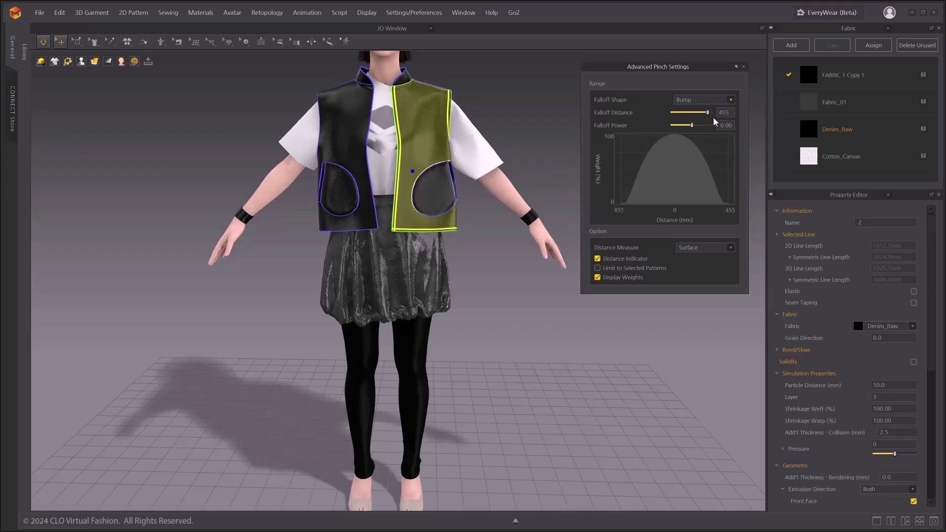
left_click_drag(713, 116, 720, 117)
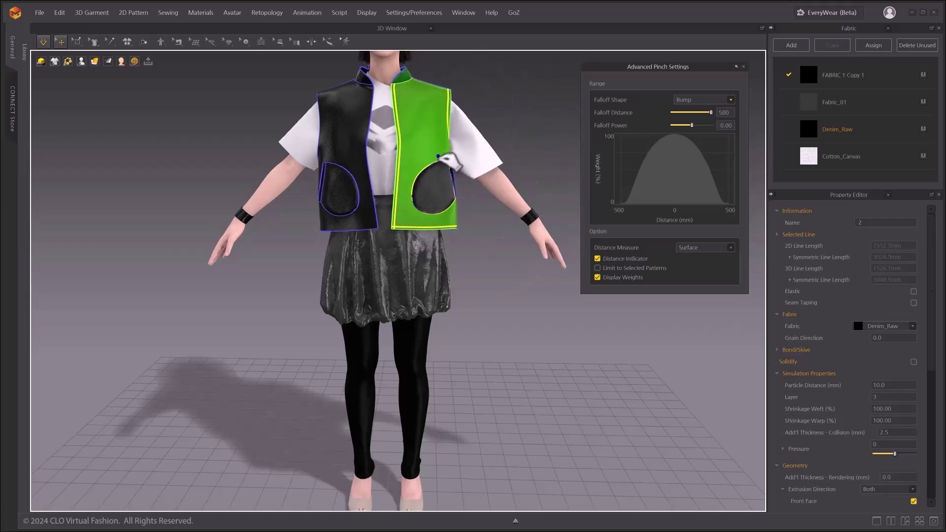
left_click(480, 133)
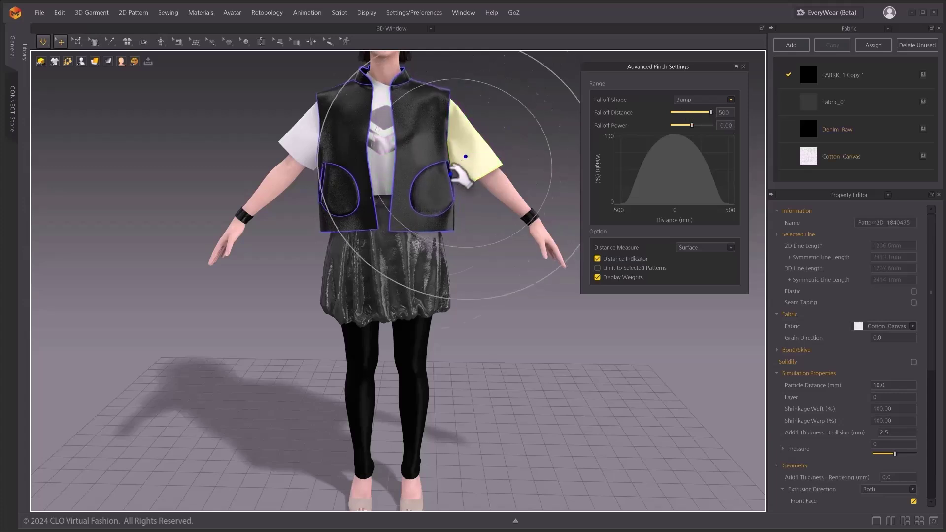
left_click(437, 248)
left_click(438, 308)
left_click(446, 189)
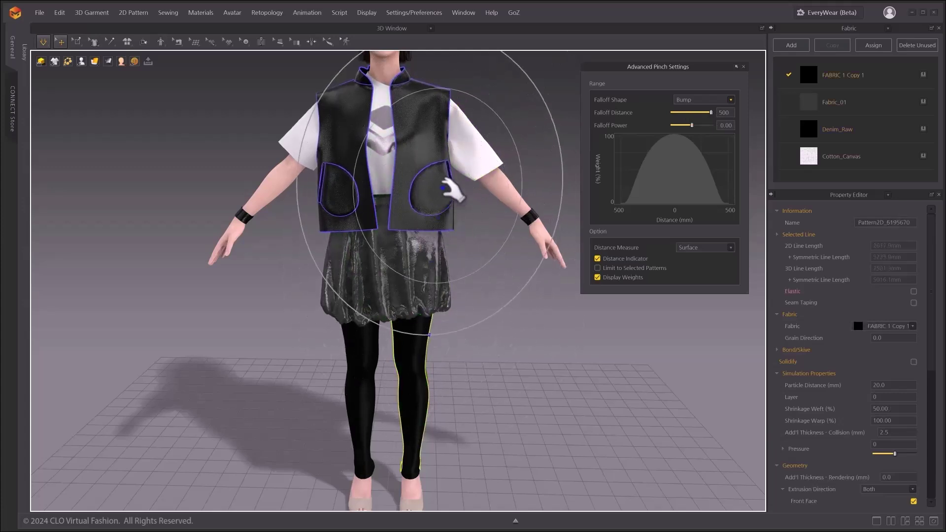
Step: Switch Distance Measure to Straight and pinch the vest, wristband, legging and belt to compare
left_click(730, 248)
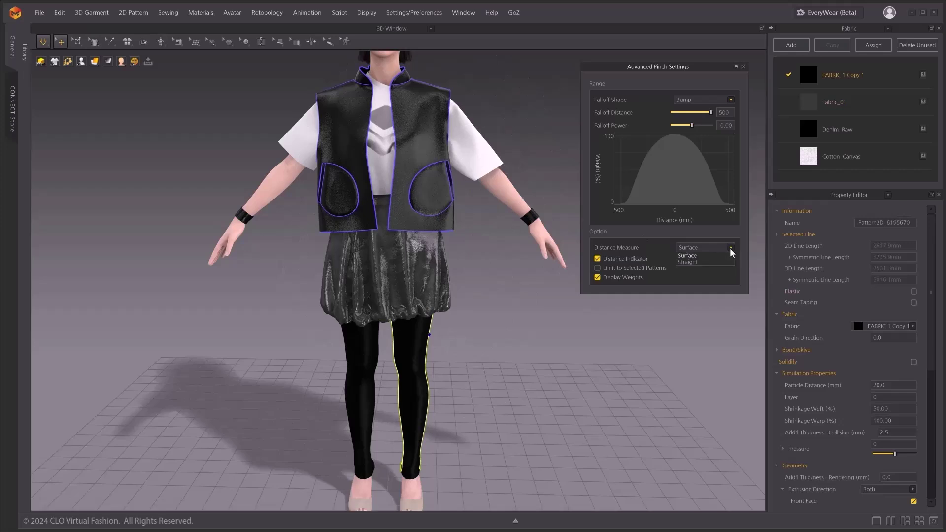
left_click(688, 262)
left_click(319, 165)
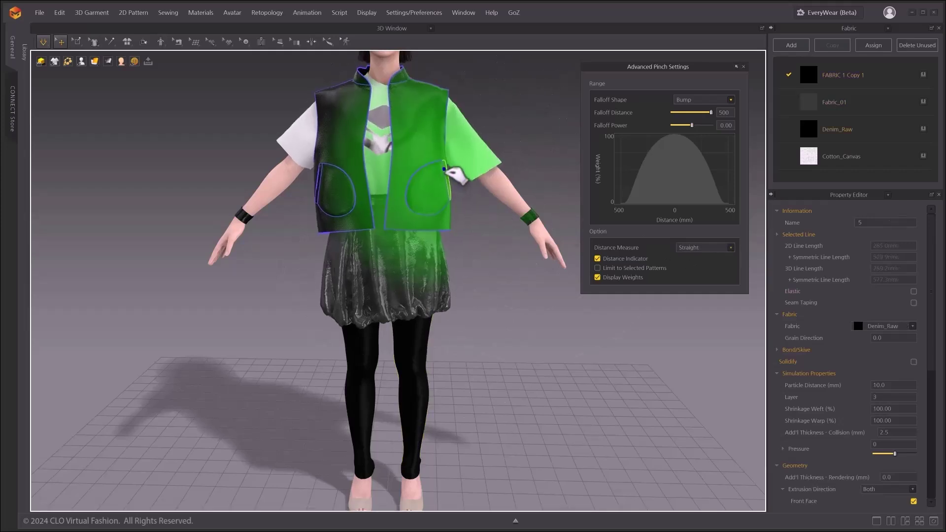
left_click_drag(320, 165, 327, 201)
left_click(245, 214)
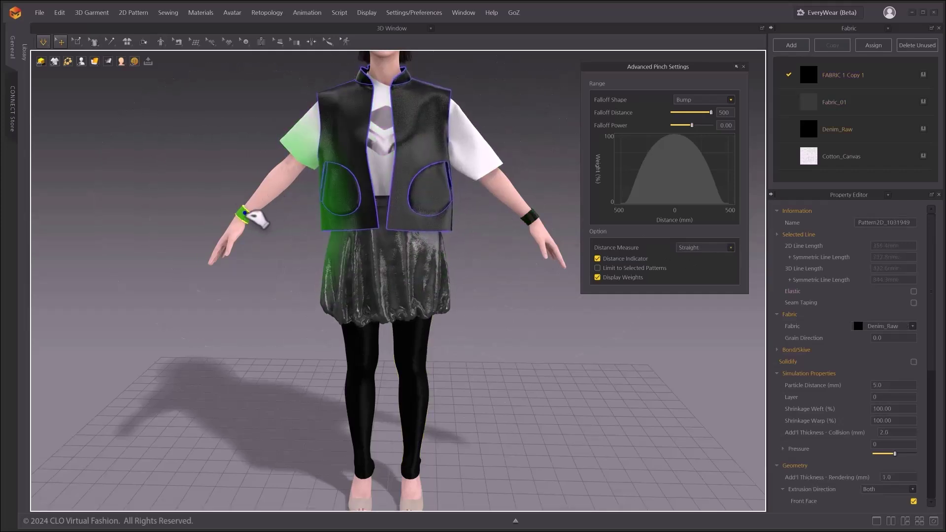
left_click(365, 349)
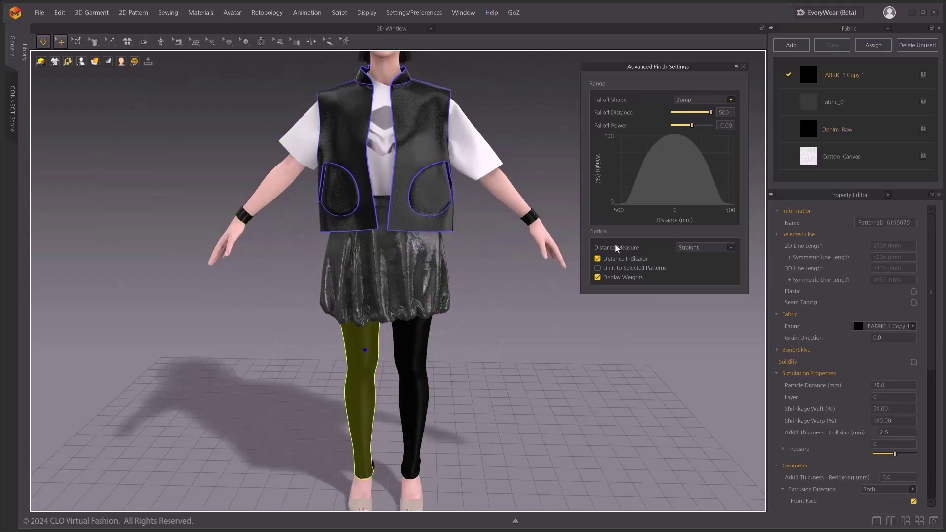
left_click(382, 201)
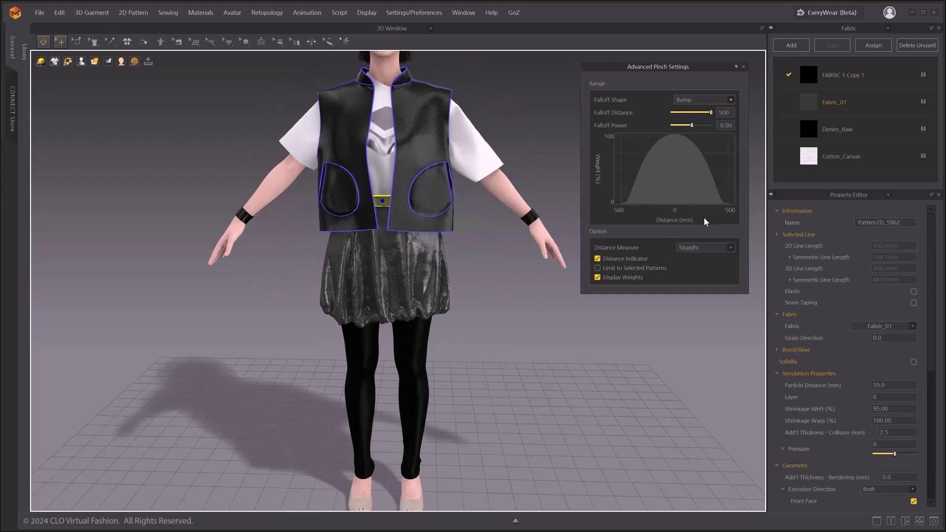
Step: Enable Limit to Selected Patterns and test pinches on the t-shirt, vest, sleeve, skirt panels and leggings
left_click(597, 269)
left_click(384, 184)
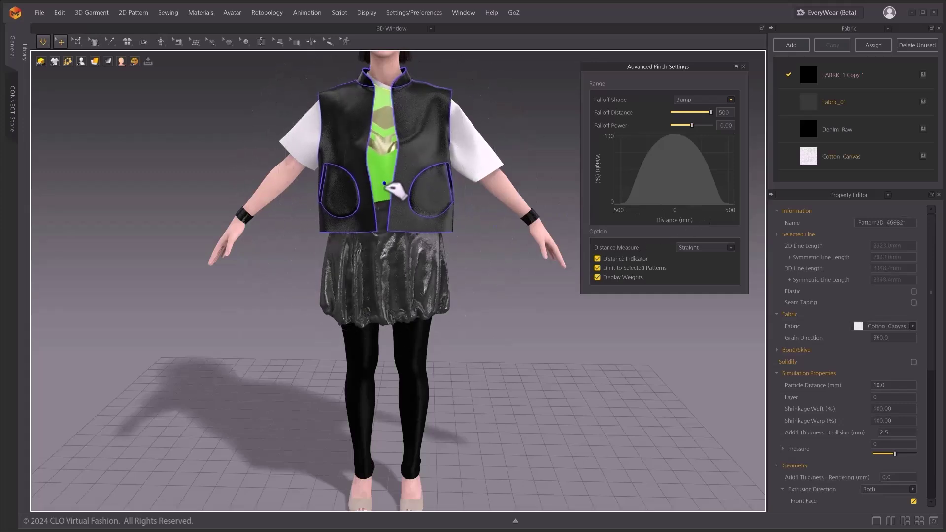
left_click(419, 162)
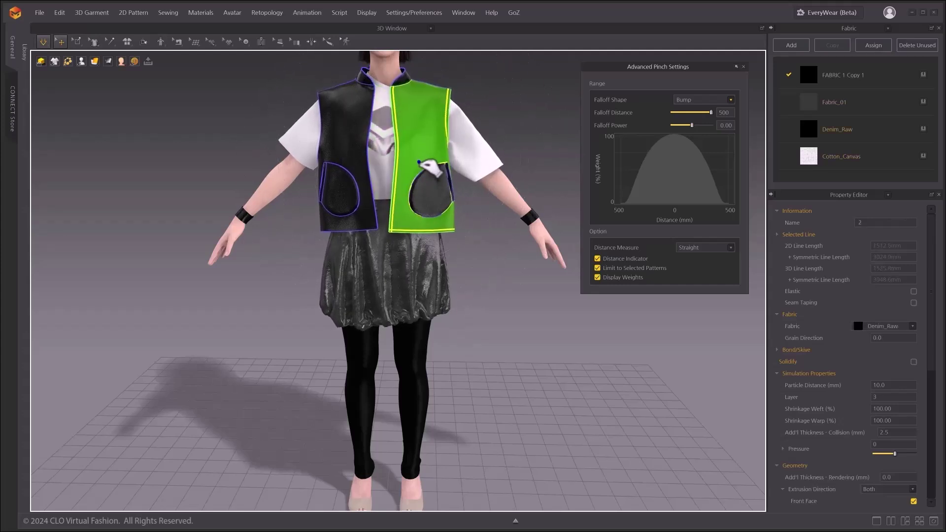
left_click(473, 161)
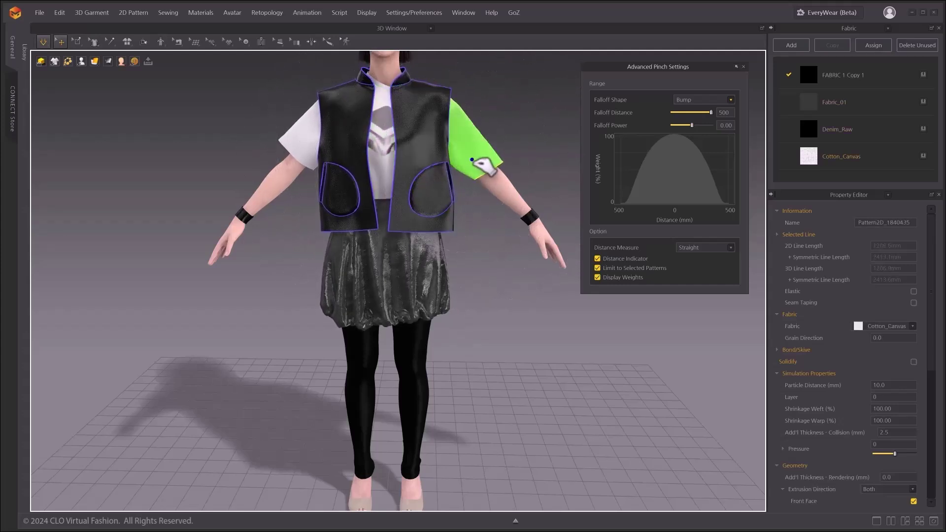
left_click(391, 251)
left_click(433, 260)
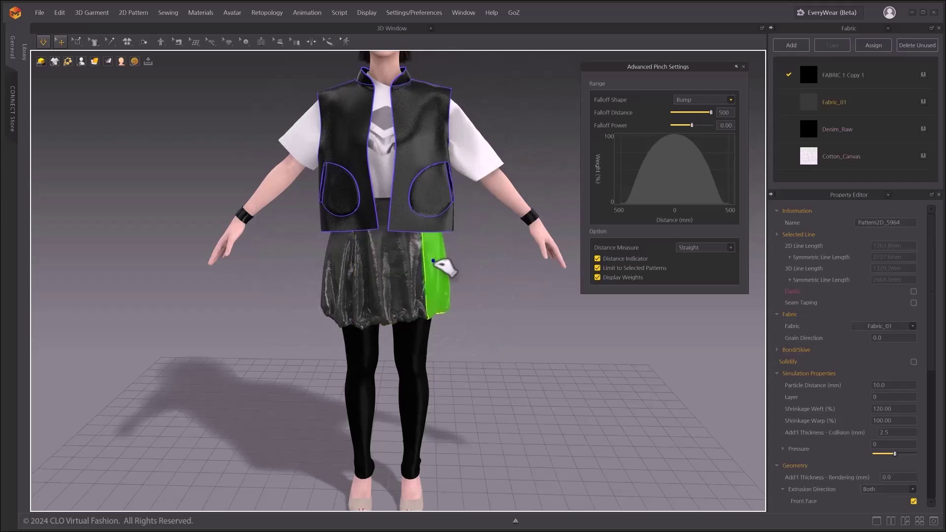
left_click(345, 295)
left_click(355, 335)
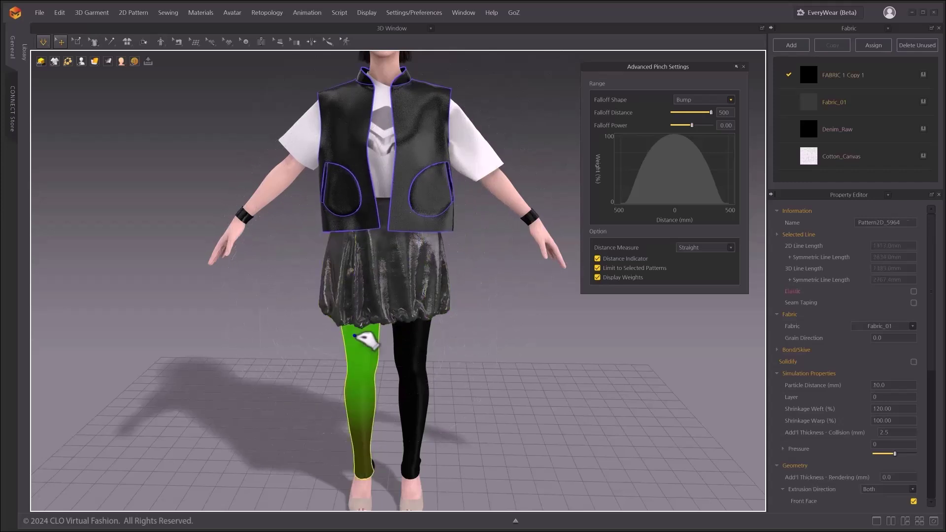
left_click(405, 340)
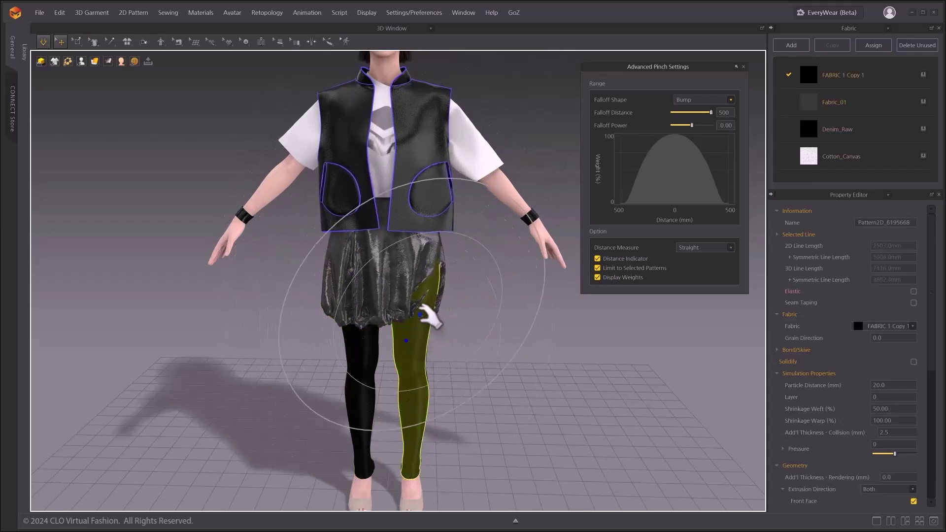
Step: Pull the right skirt panel outward with a bump-falloff pinch
left_click(404, 266)
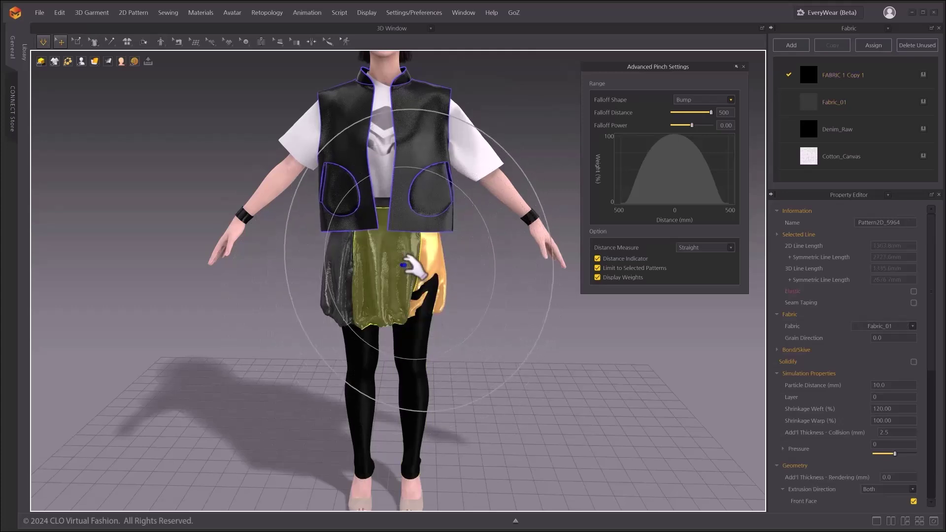
left_click_drag(448, 309, 509, 279)
left_click(440, 279)
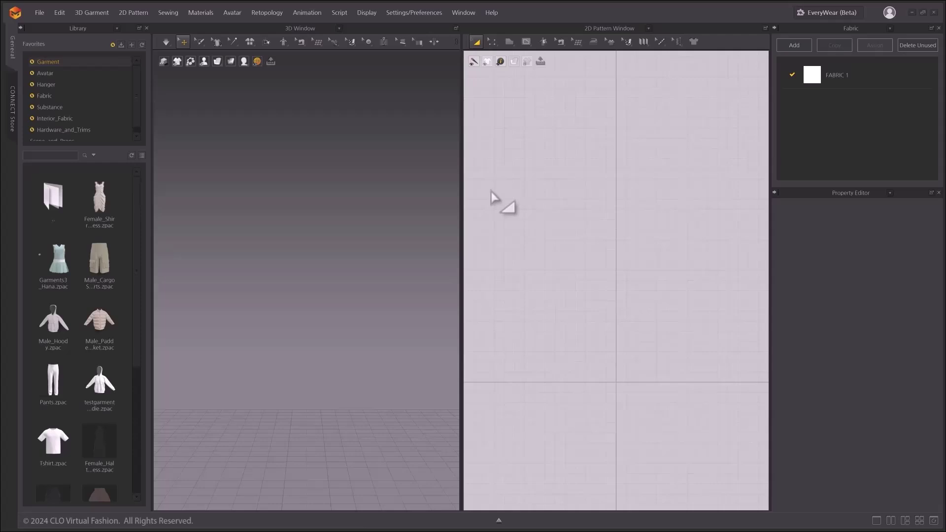
Step: Run GoZ Install from the Help menu to add the GoZ menu
left_click(493, 13)
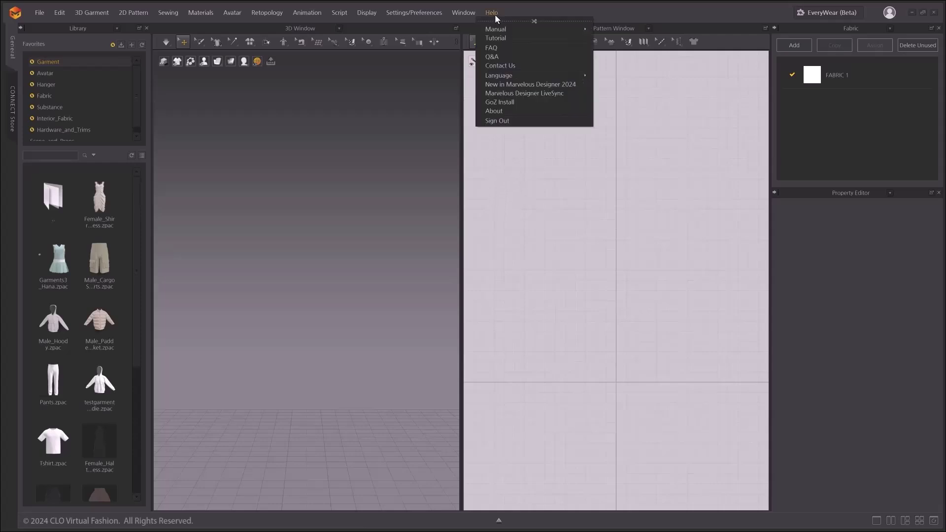
left_click(508, 102)
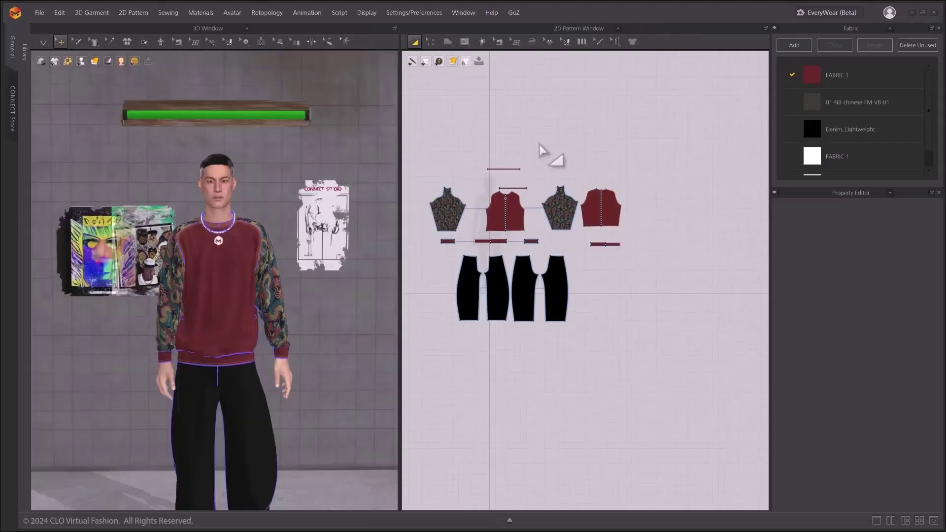
Step: Select all pattern pieces and start Export to ZBrush, reviewing the pattern and trim lists
left_click_drag(418, 143, 660, 356)
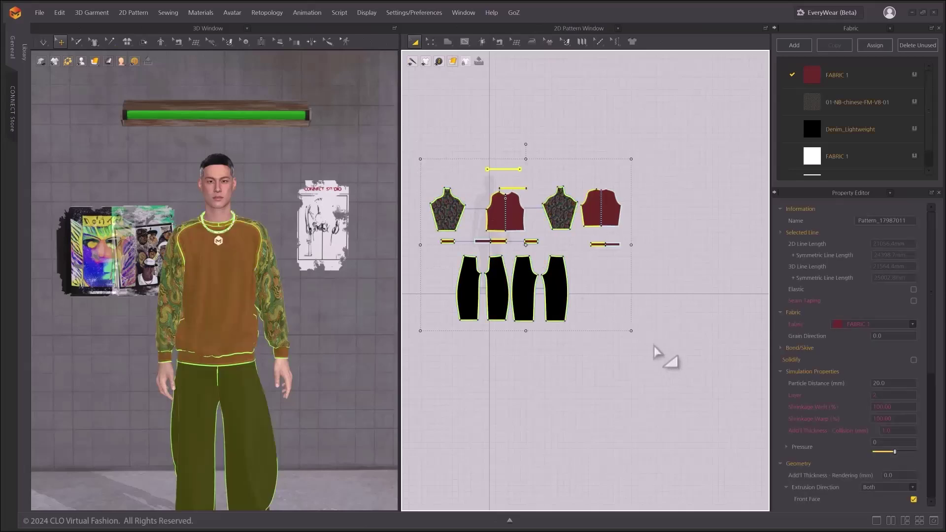
left_click(515, 14)
left_click(515, 31)
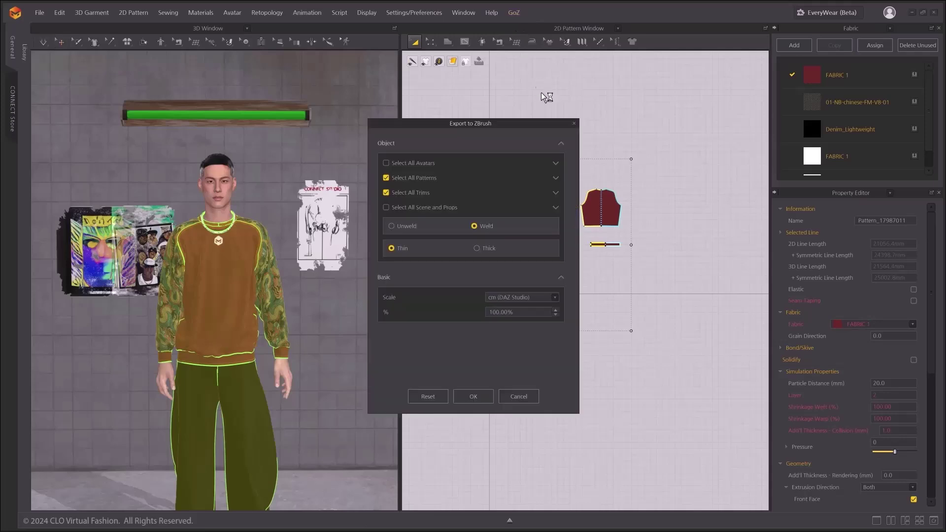
left_click(555, 178)
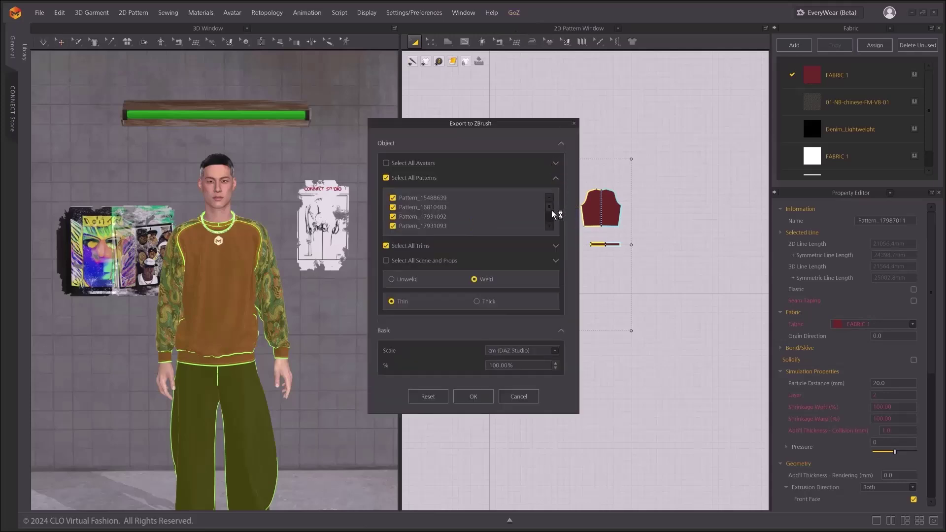
left_click_drag(551, 210, 548, 220)
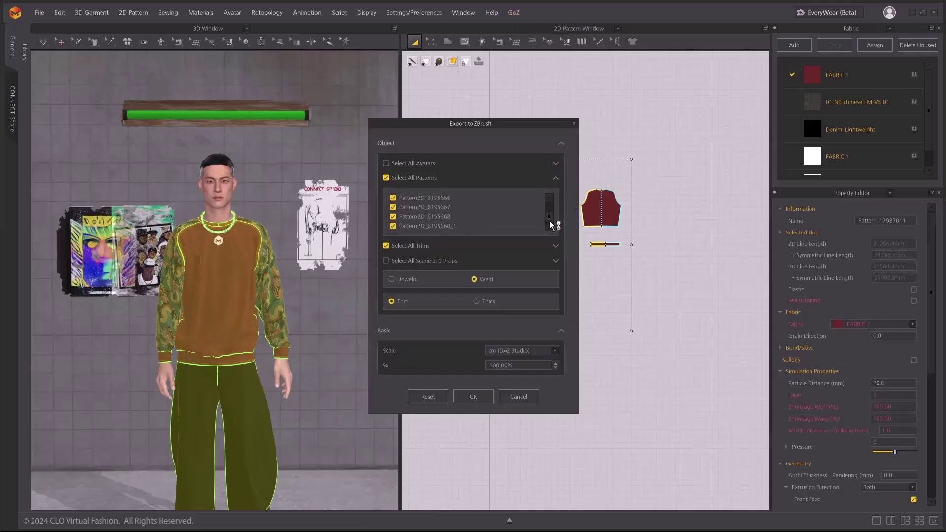
left_click(555, 178)
left_click(555, 193)
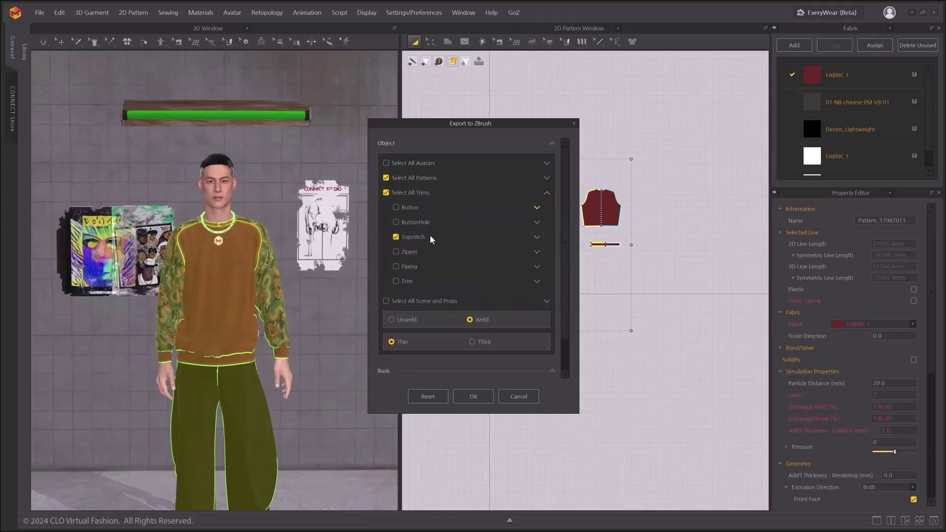
left_click(546, 194)
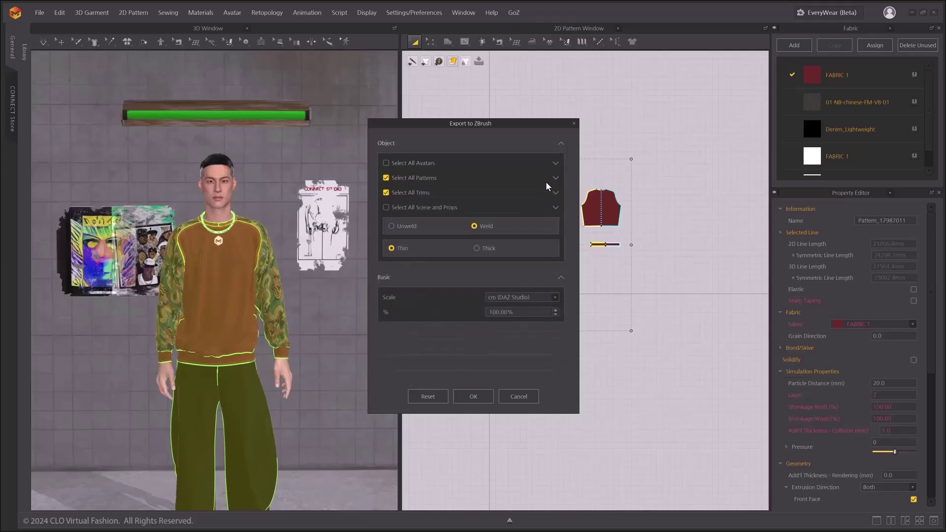
Step: Include the avatar and all scene props in the export, keeping cm (DAZ Studio) scale
left_click(556, 164)
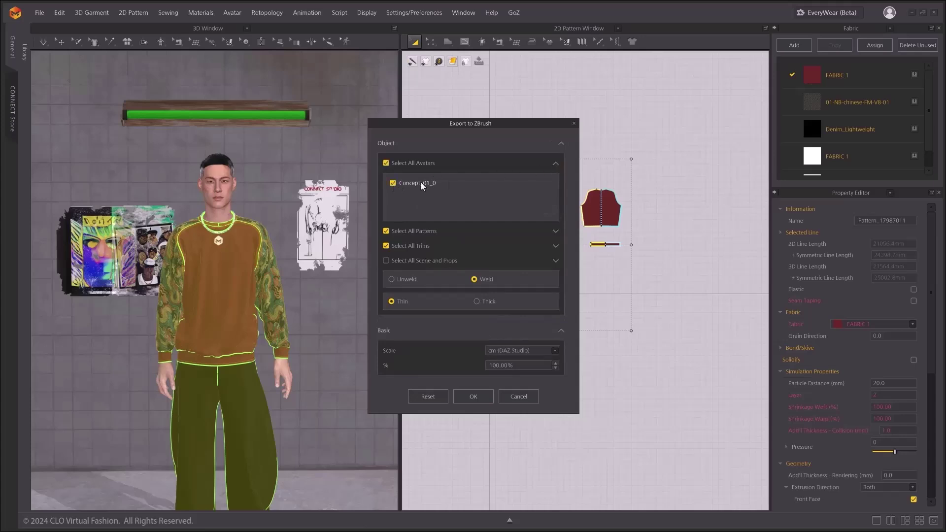
left_click(557, 163)
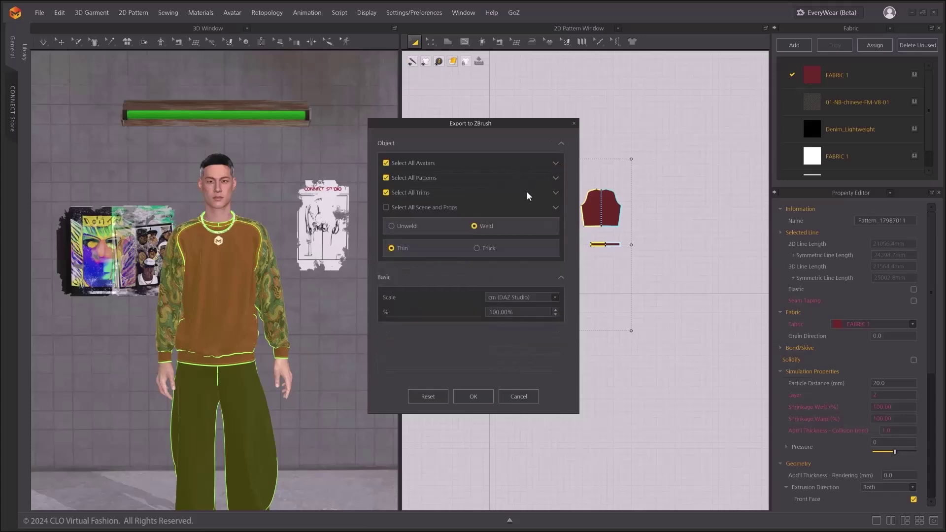
left_click(556, 206)
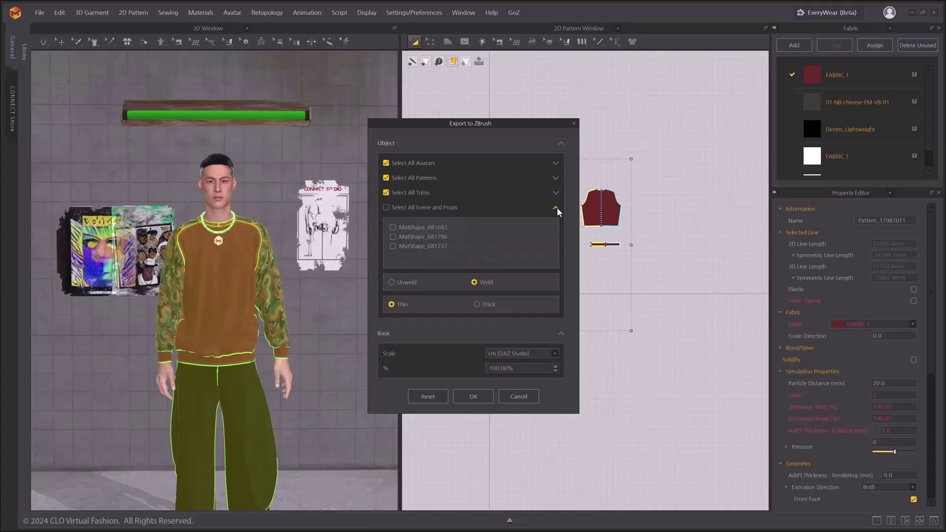
left_click(386, 207)
left_click(556, 207)
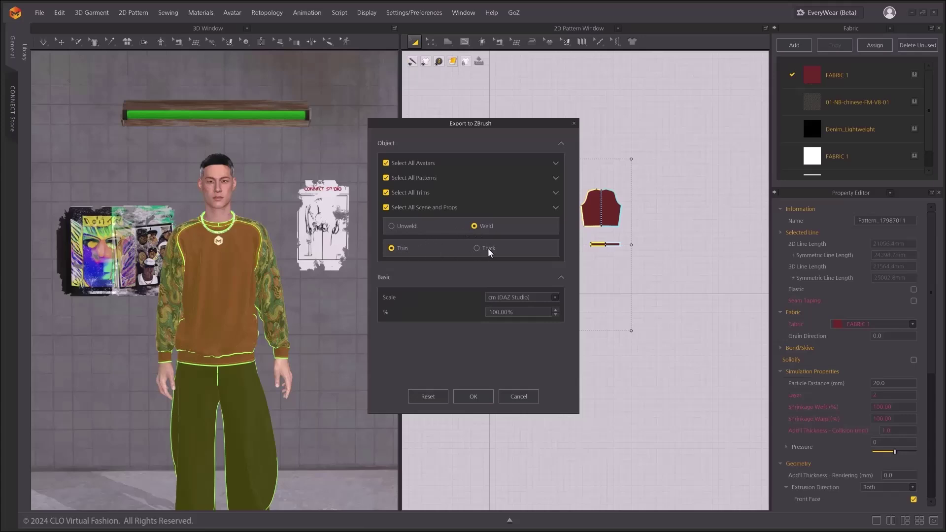
left_click(554, 298)
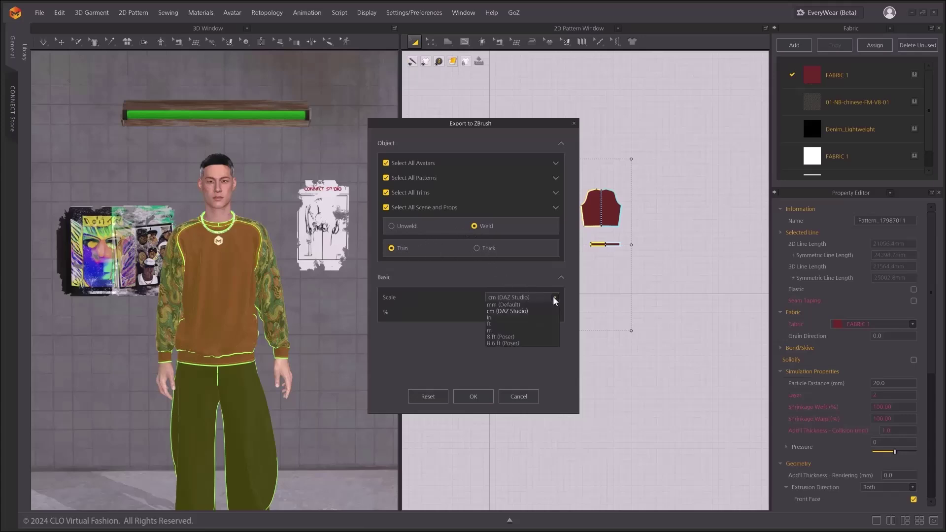
left_click(553, 296)
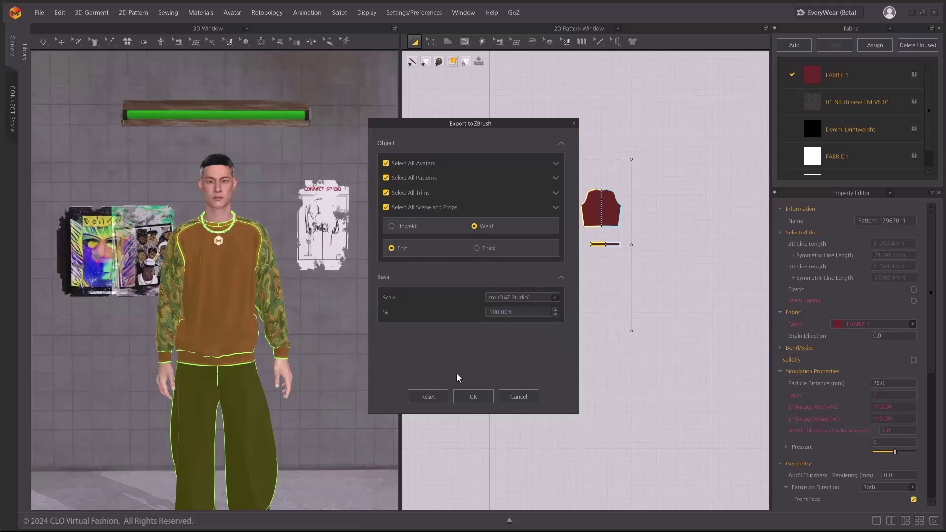
Step: Confirm the export so ZBrush receives the garment, avatar and scene prop as subtools
left_click(472, 396)
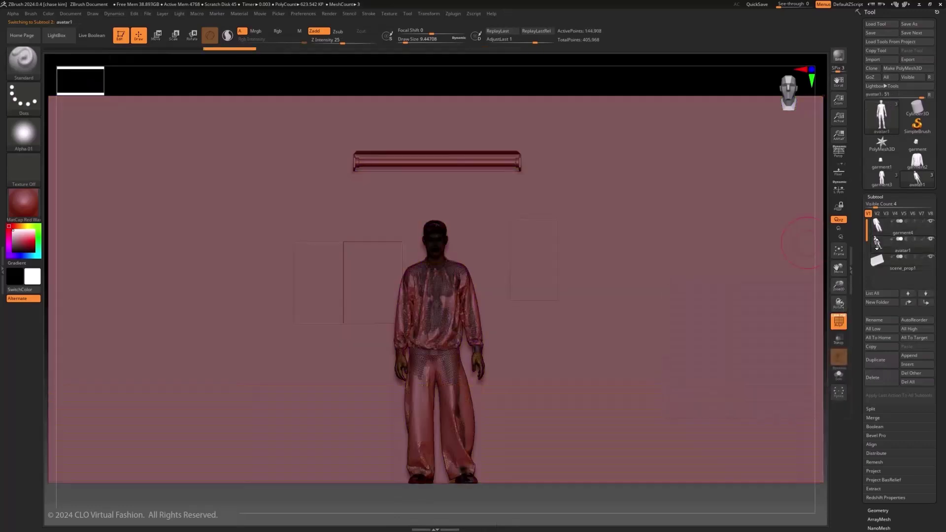
mouse_move(880, 263)
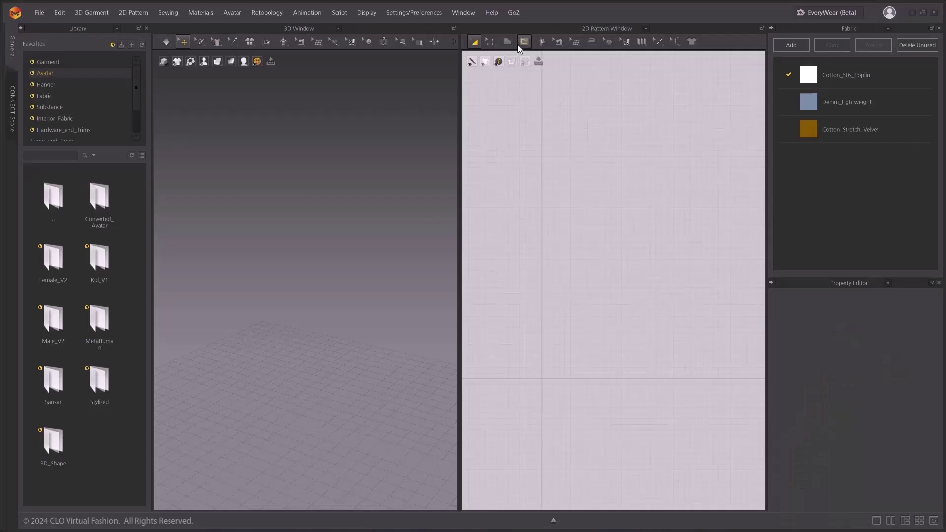
Step: In Import GoZ, set Load Type to Add, Object Type Avatar, and scale cm (DAZ Studio)
left_click(513, 13)
left_click(516, 38)
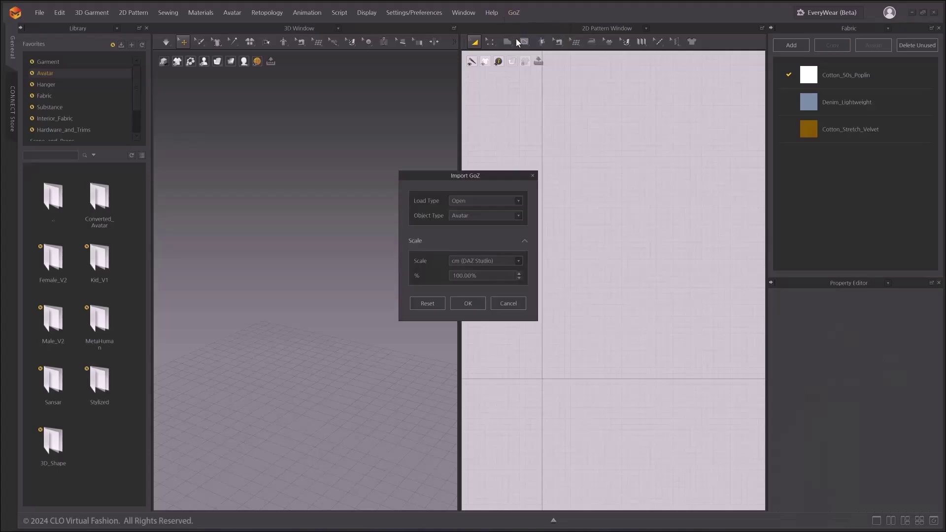
left_click(519, 202)
left_click(505, 215)
left_click(518, 216)
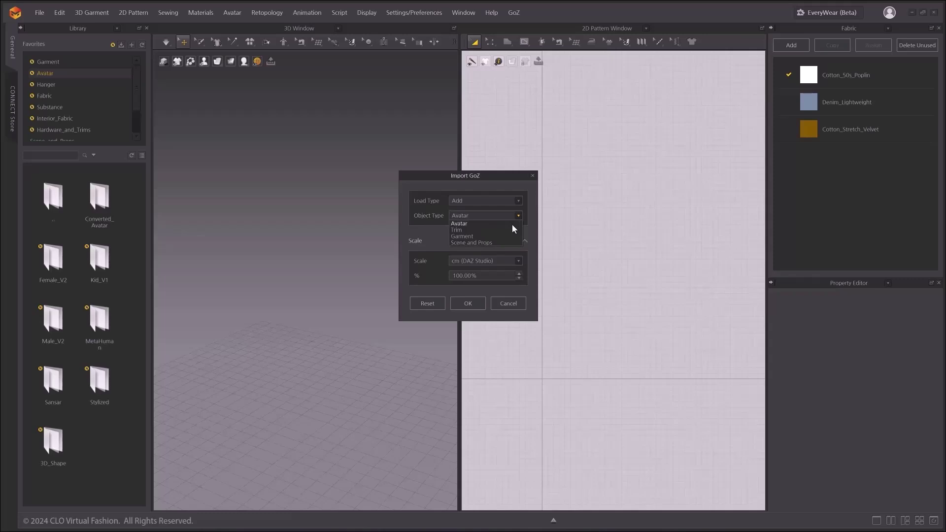
left_click(463, 223)
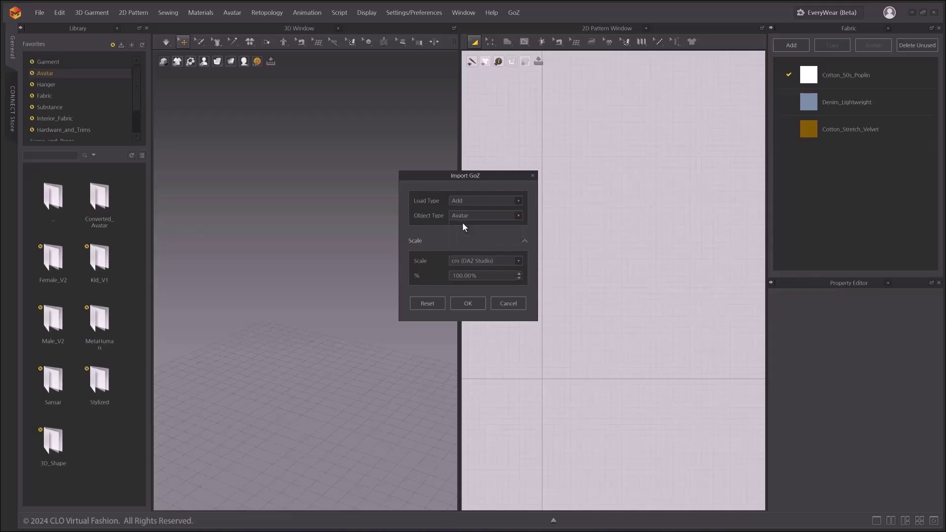
left_click(517, 262)
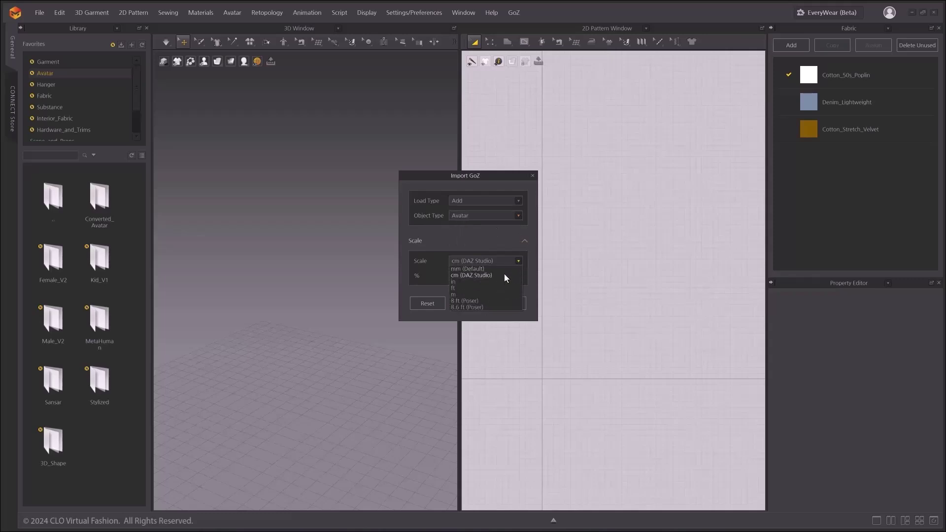
left_click(503, 275)
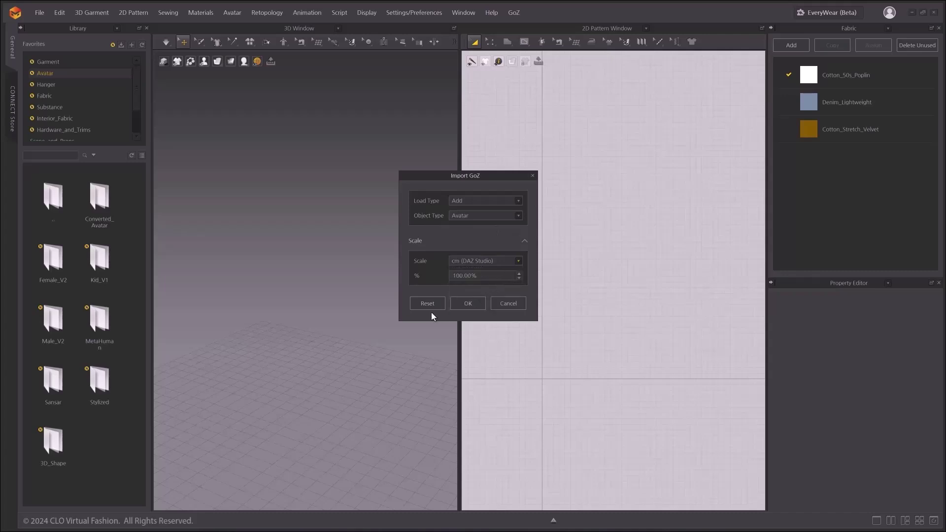
Step: Confirm the GoZ import settings and send the ZBrush avatar mesh to CLO 3D
left_click(466, 306)
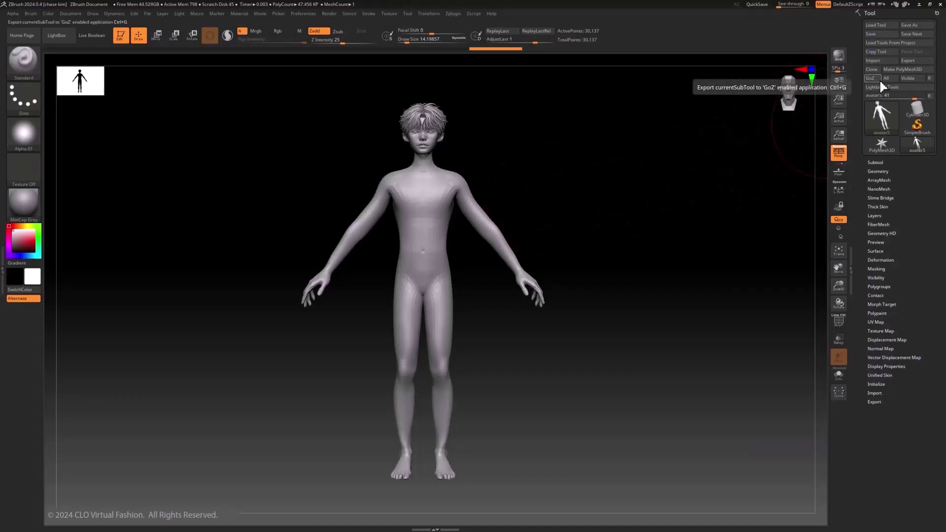
left_click(905, 80)
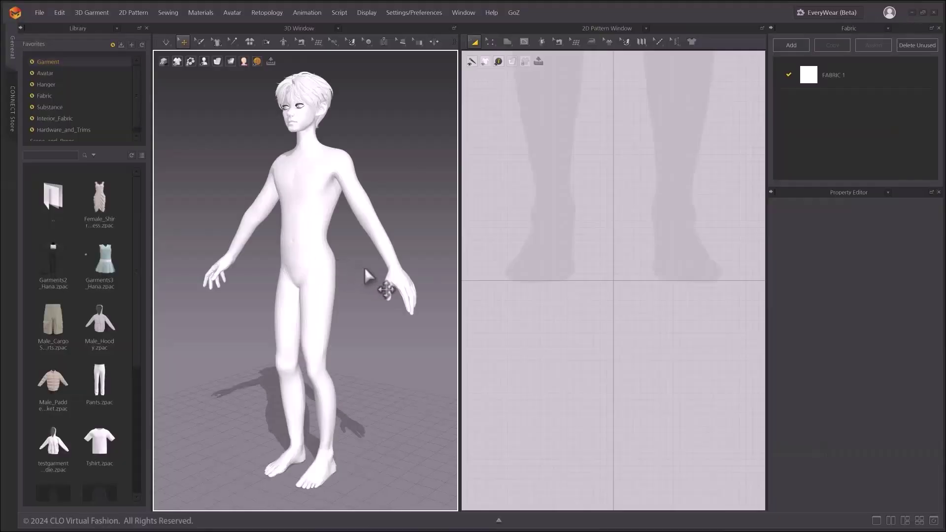
Step: Show the imported avatar in front view and dress it in Pants.zpac
left_click(318, 271)
scroll(359, 280, "down", 1)
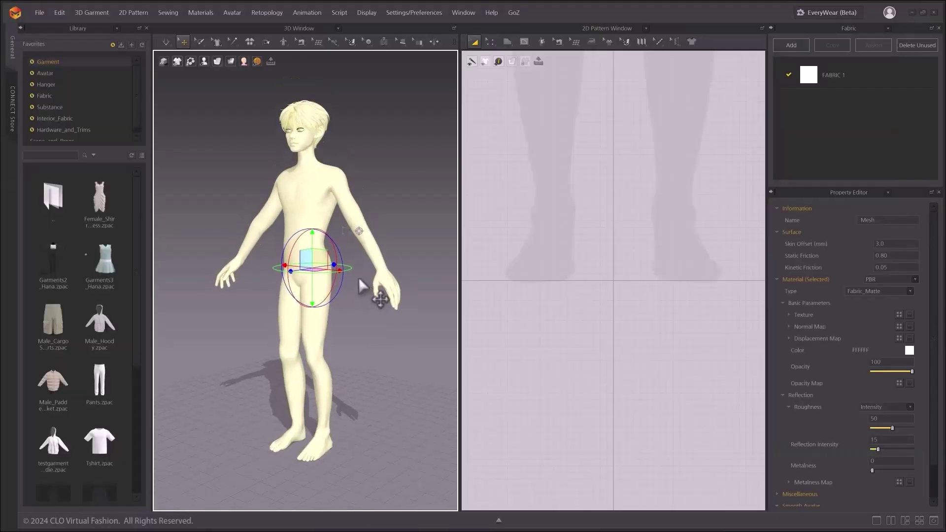
key("2")
left_click(386, 301)
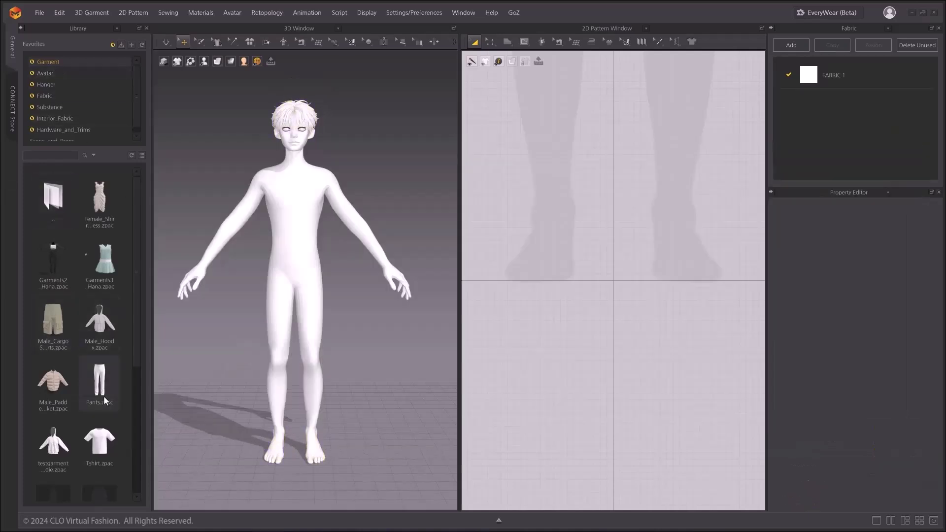
double_click(101, 394)
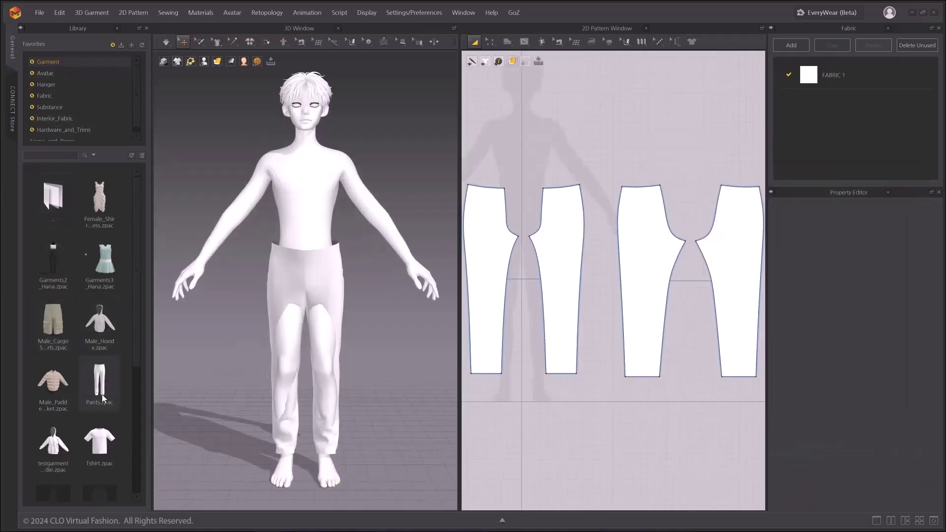
scroll(534, 325, "down", 3)
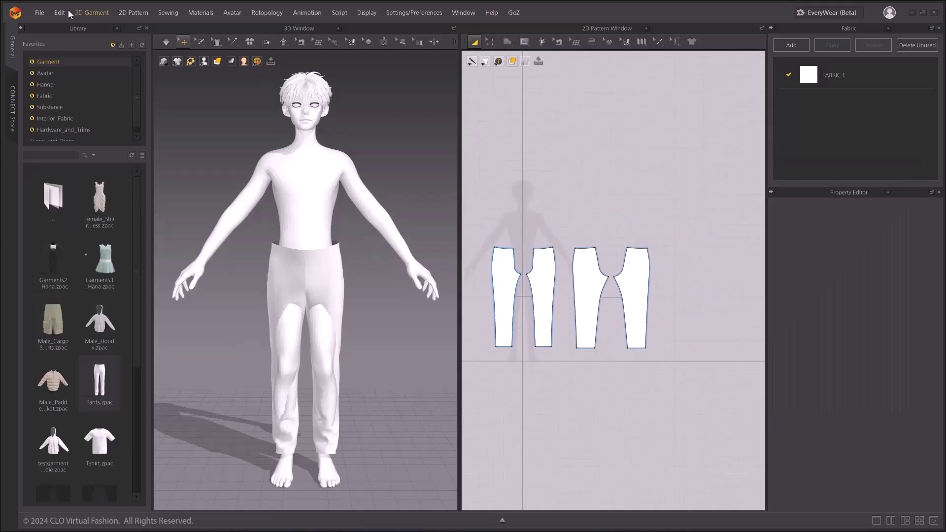
Step: Run 2D Pattern > Auto Fitting to fit the pants patterns to the avatar
left_click(133, 13)
mouse_move(144, 72)
left_click(197, 76)
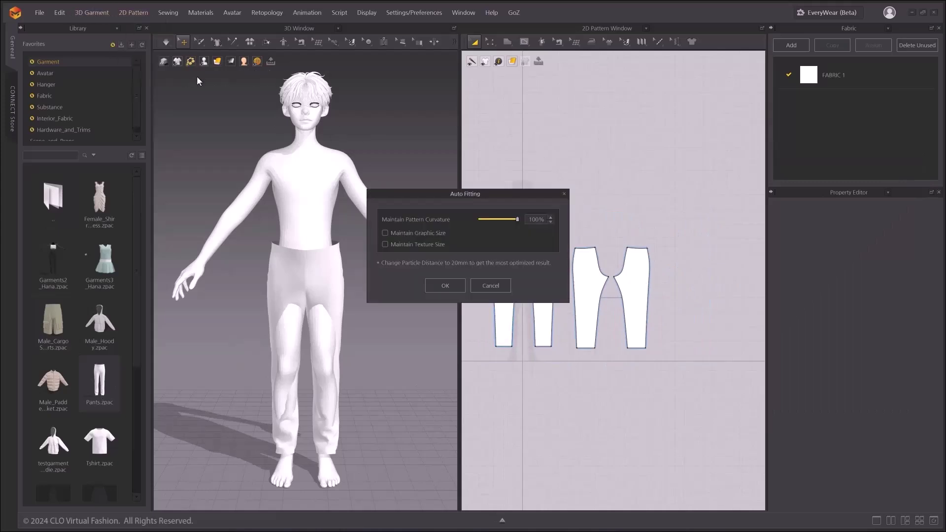
left_click(441, 289)
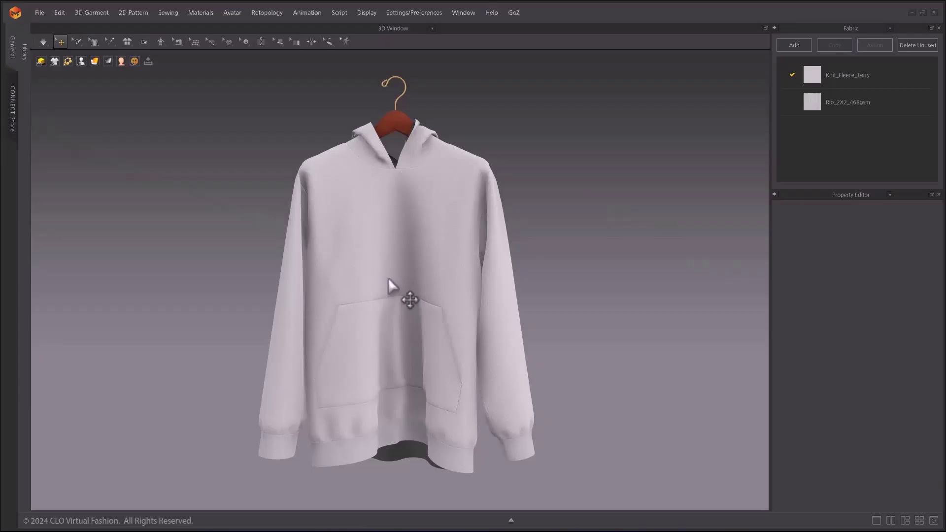
Step: Select all hoodie patterns and display them as Wireframe on Monochrome (Thick)
left_click(388, 279)
key("ctrl+a")
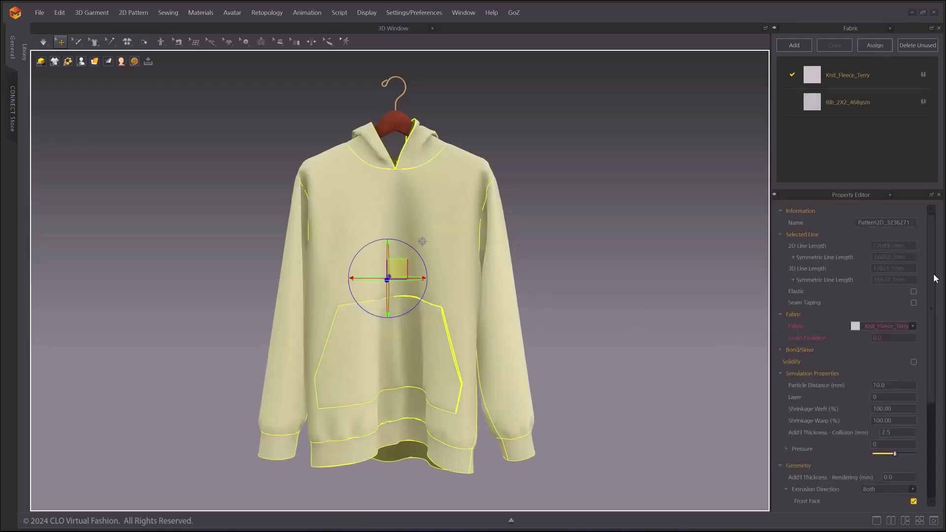
left_click_drag(935, 279, 931, 395)
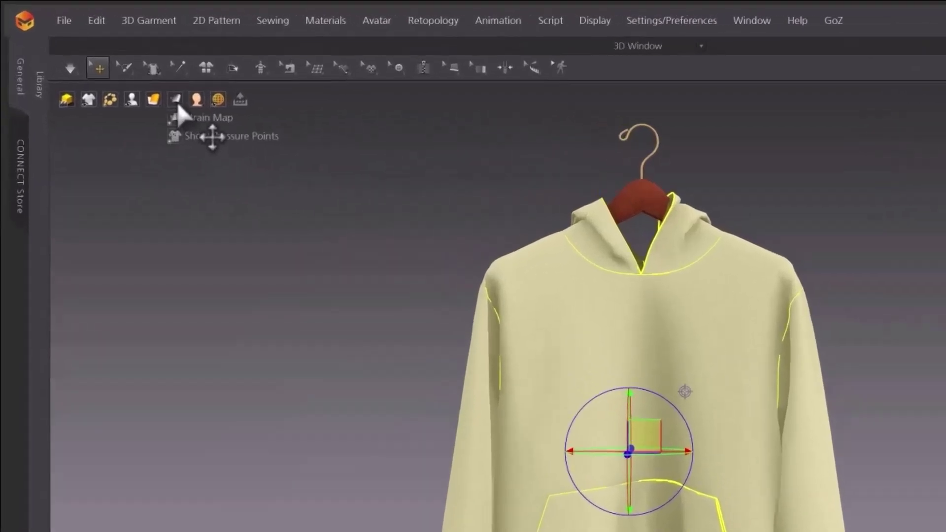
left_click(99, 64)
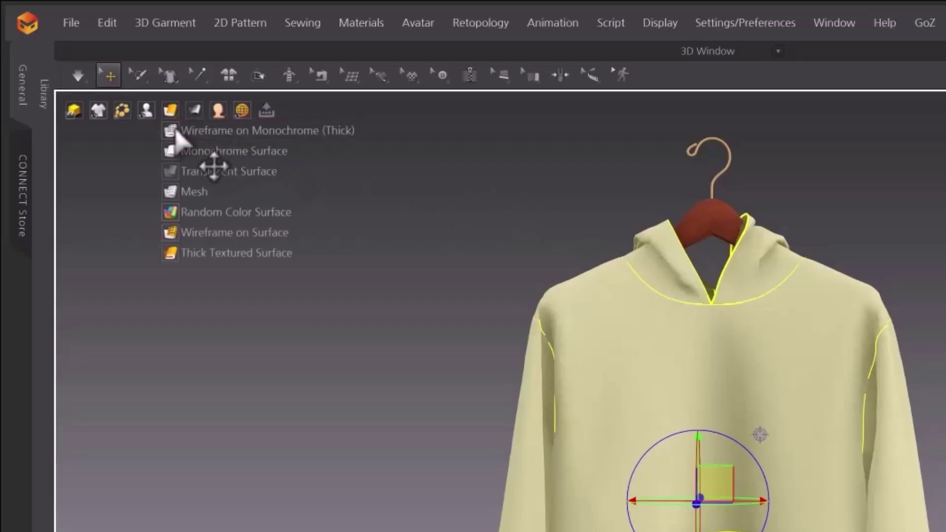
left_click(176, 131)
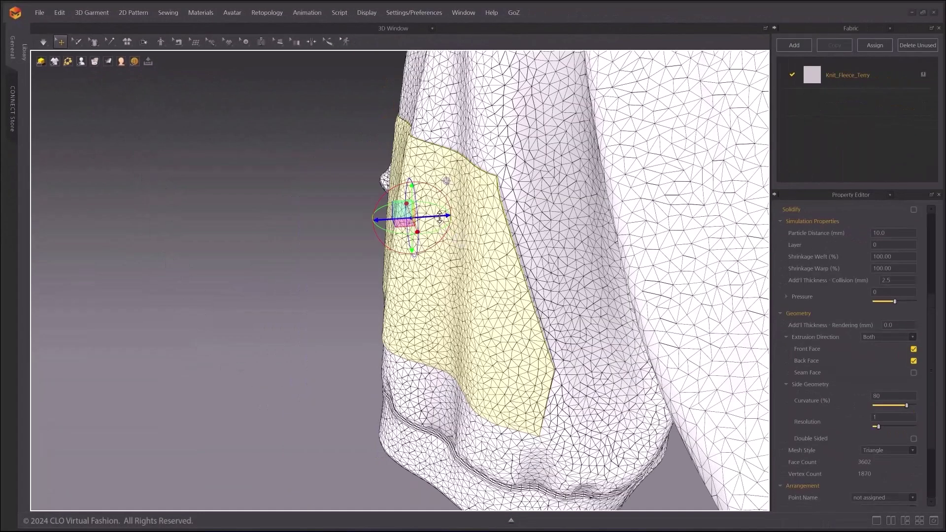
Step: Pull the pocket away from the hoodie body and set its rendering thickness to 10 mm
left_click_drag(431, 198, 159, 214)
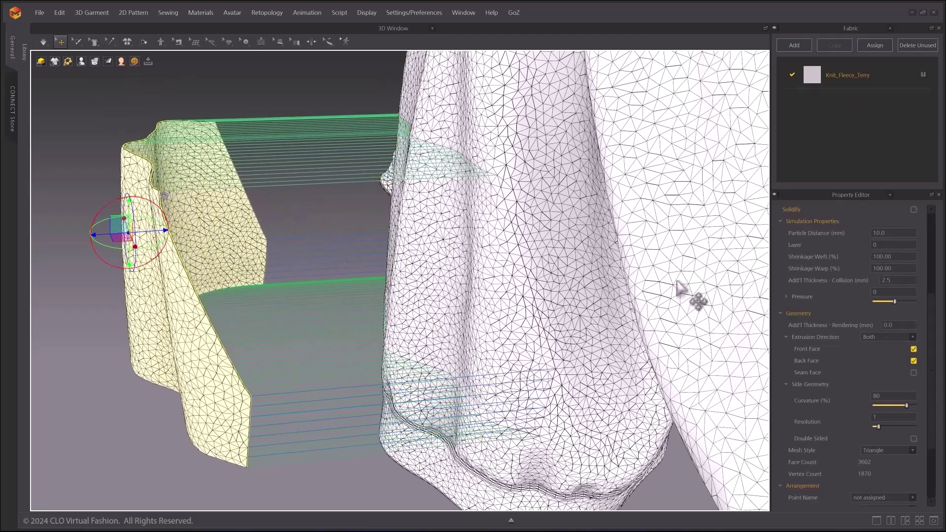
left_click(896, 324)
type("10")
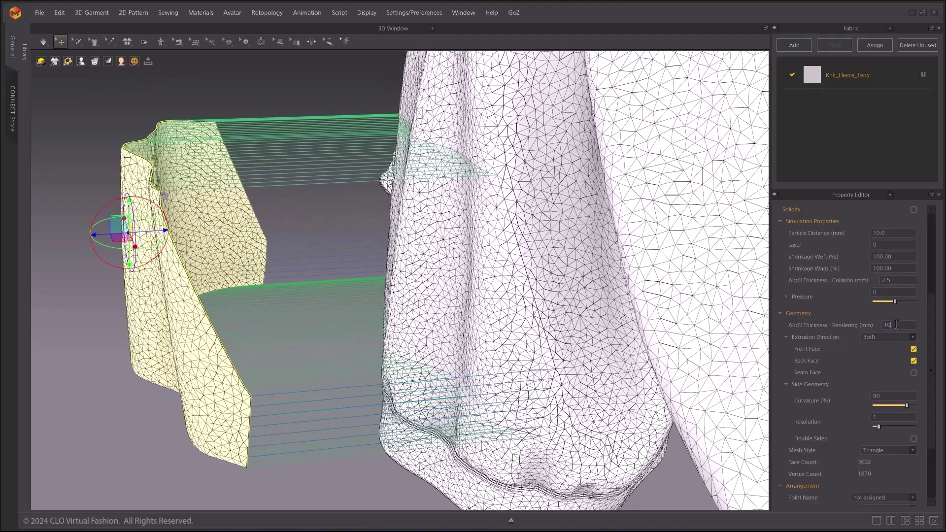
key("Return")
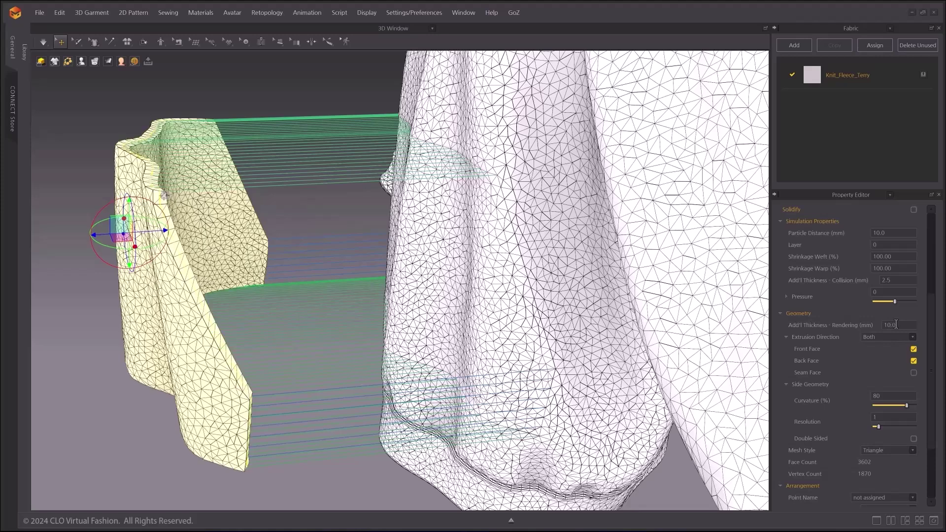
Step: Switch the pocket's extrusion direction to Forward, then Both, then Backward
left_click(912, 336)
left_click(896, 350)
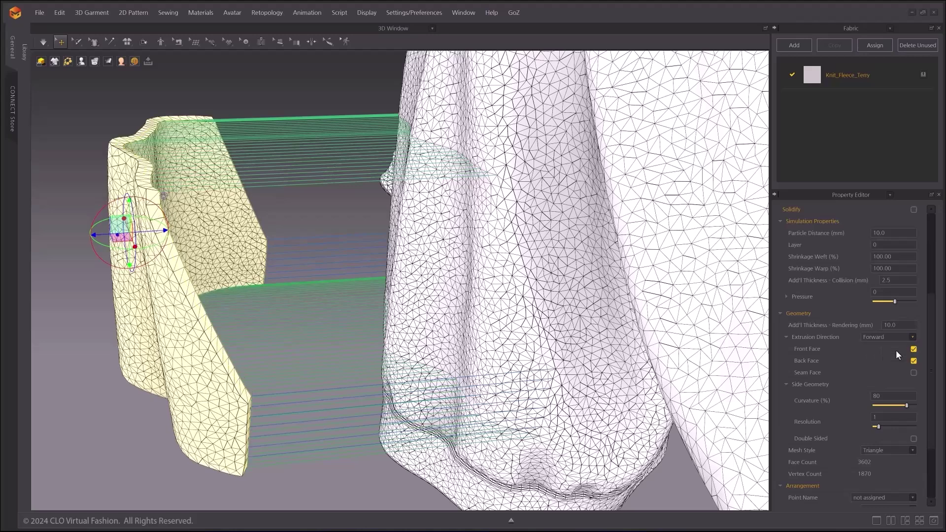
left_click(912, 337)
left_click(899, 344)
left_click(911, 339)
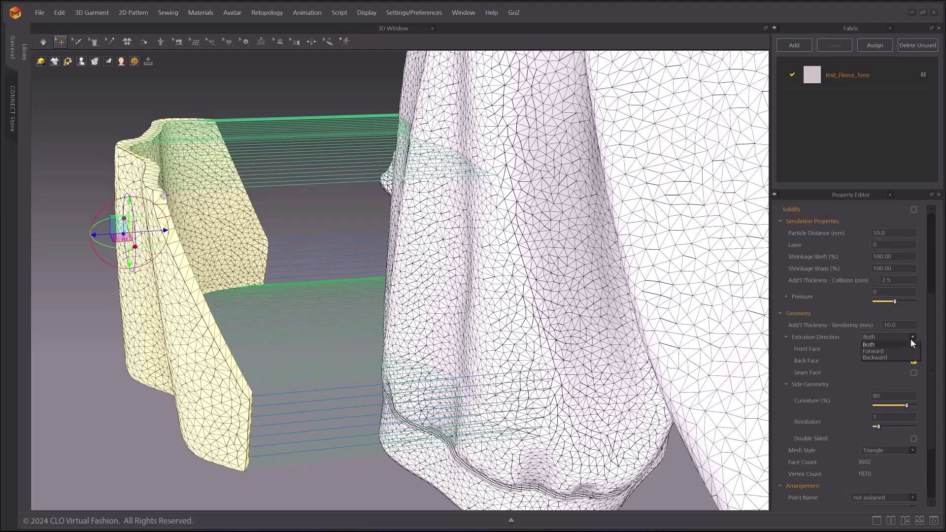
left_click(894, 358)
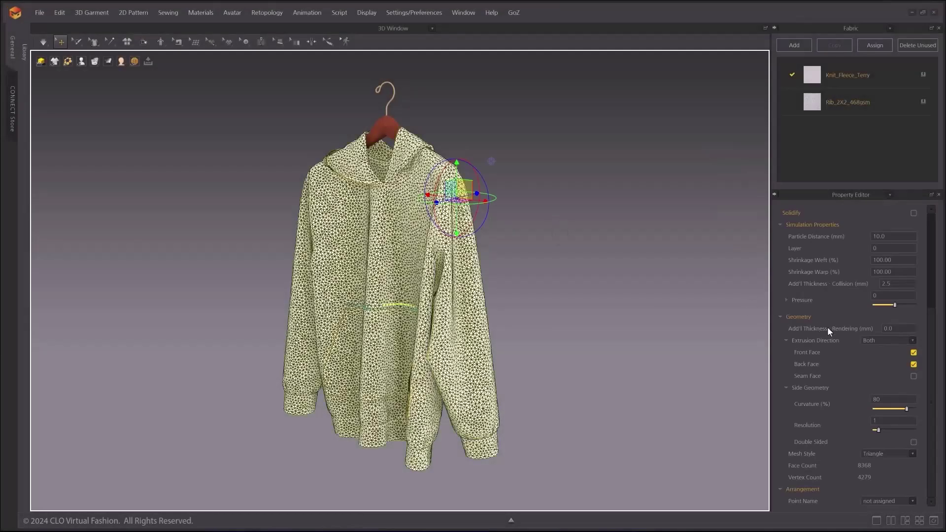
Step: Set the hoodie's rendering thickness to 10 mm and spread the sleeves, hem band and hood apart
left_click(903, 329)
type("10")
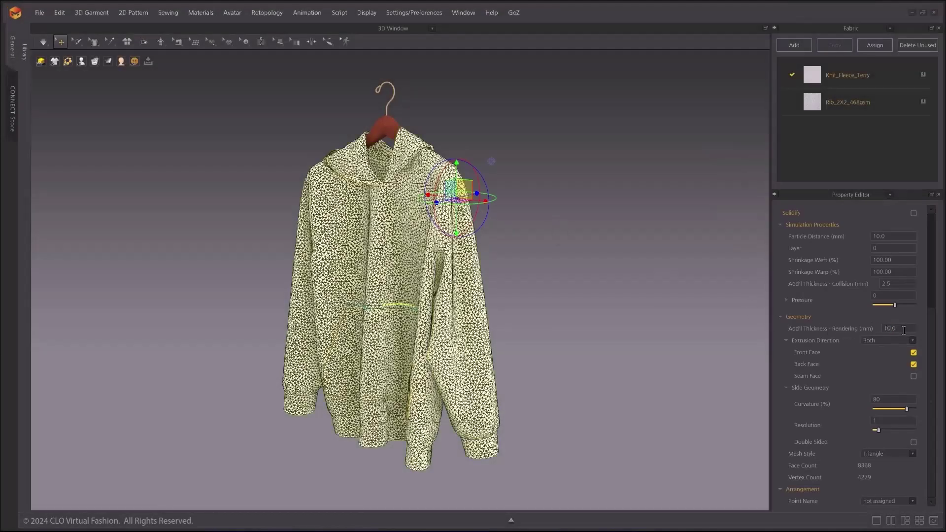
key("Return")
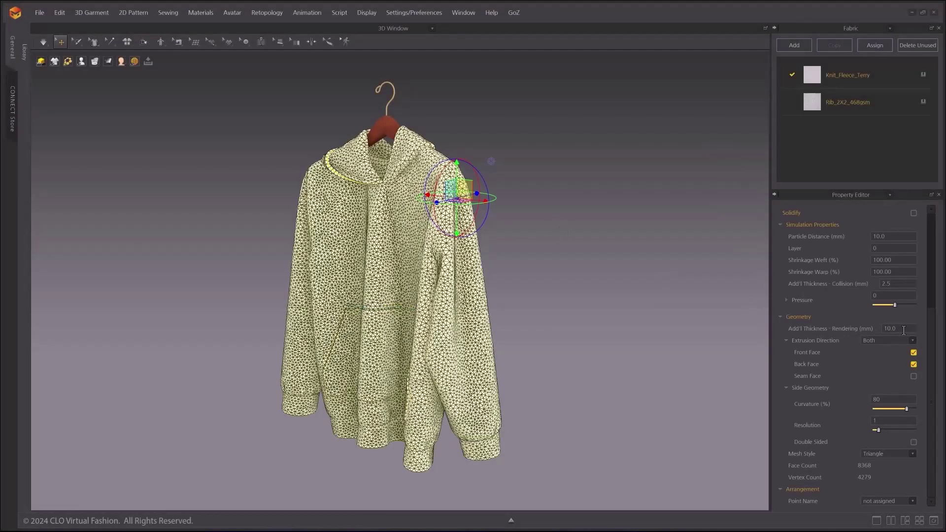
left_click(537, 217)
left_click(303, 249)
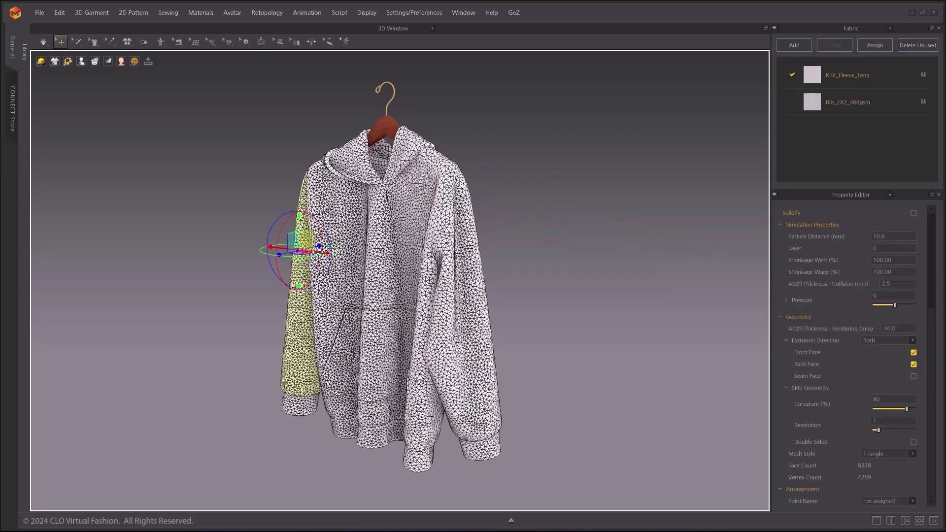
left_click_drag(321, 251, 276, 244)
left_click(473, 276)
left_click_drag(501, 278, 566, 276)
left_click(432, 450)
left_click_drag(431, 450, 432, 488)
left_click(413, 142)
left_click_drag(413, 142, 419, 82)
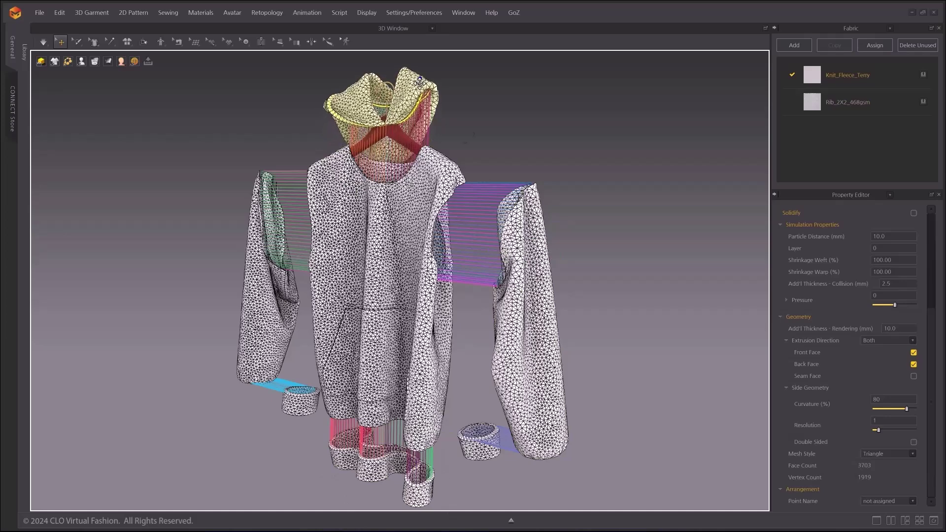
Step: With all pieces selected, compare Front, Back and Seam Face rendering, ending with Front Face off
key("ctrl+a")
left_click(913, 364)
left_click(913, 364)
left_click(913, 352)
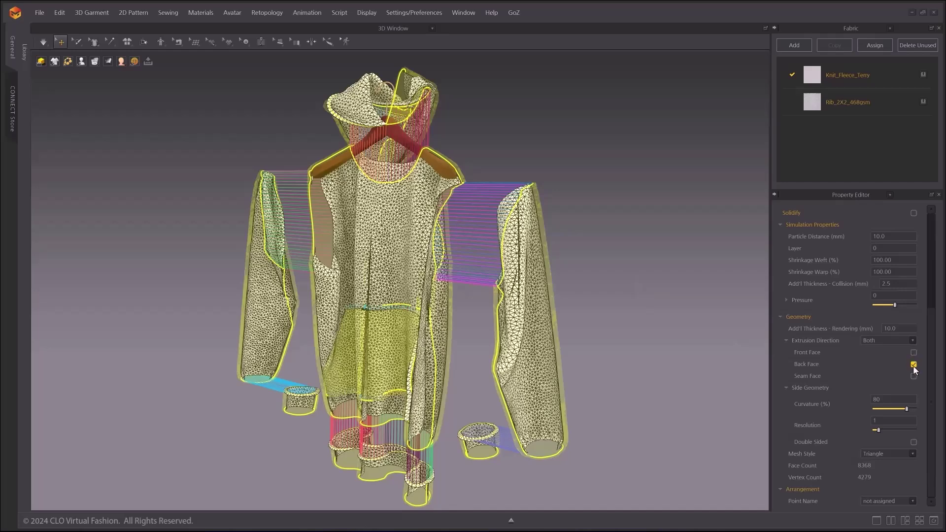
left_click(913, 364)
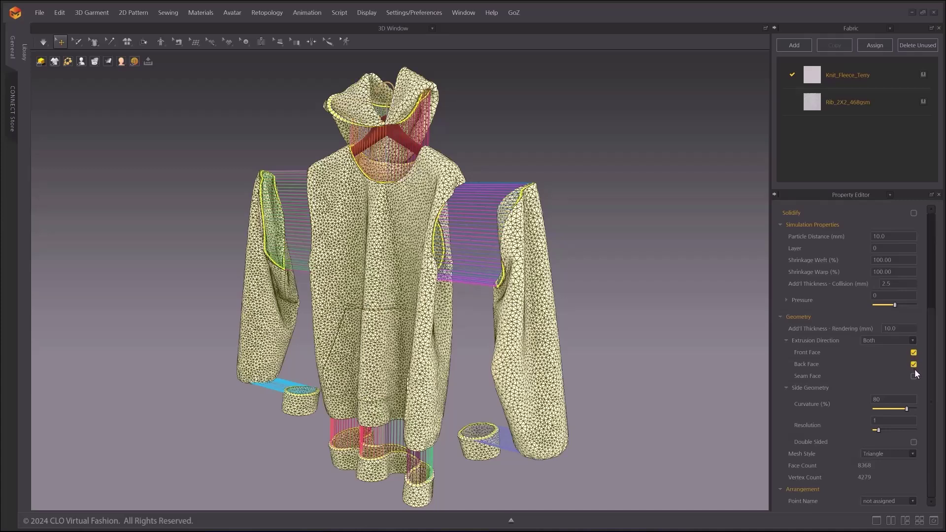
left_click(914, 376)
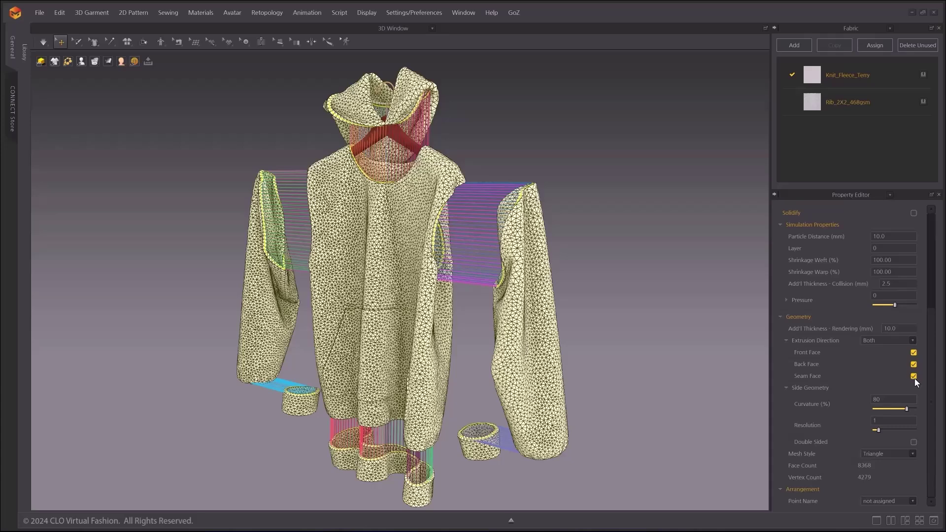
left_click(913, 352)
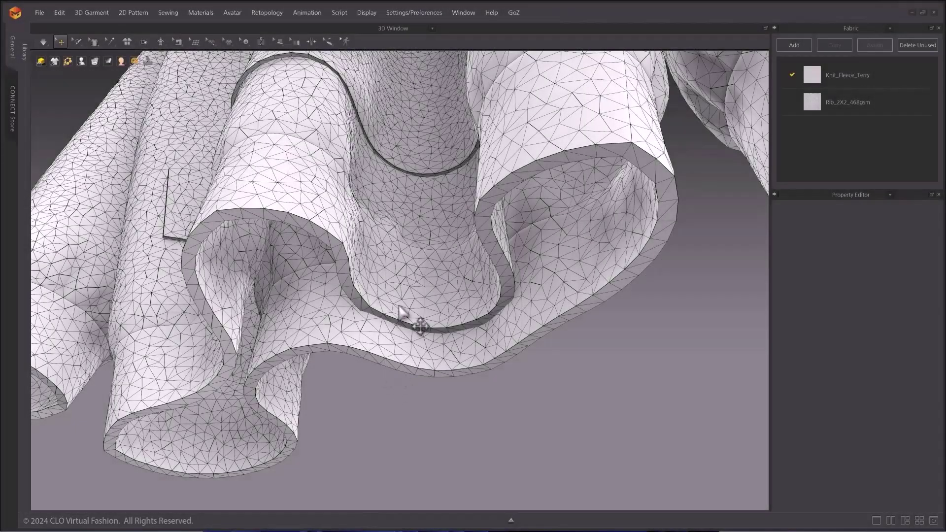
Step: Select the rib band pieces and set Side Geometry Resolution to 3, then 5, then 8
left_click(402, 323)
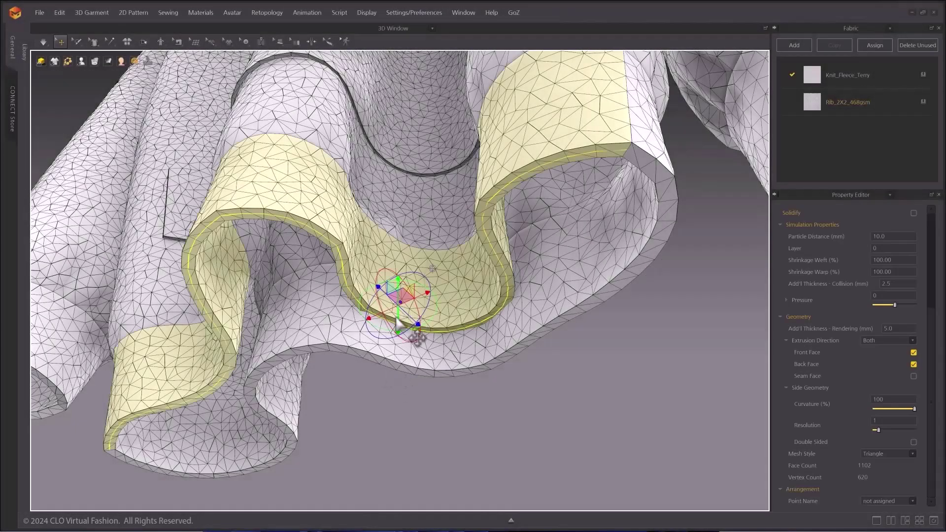
left_click(446, 363, "shift")
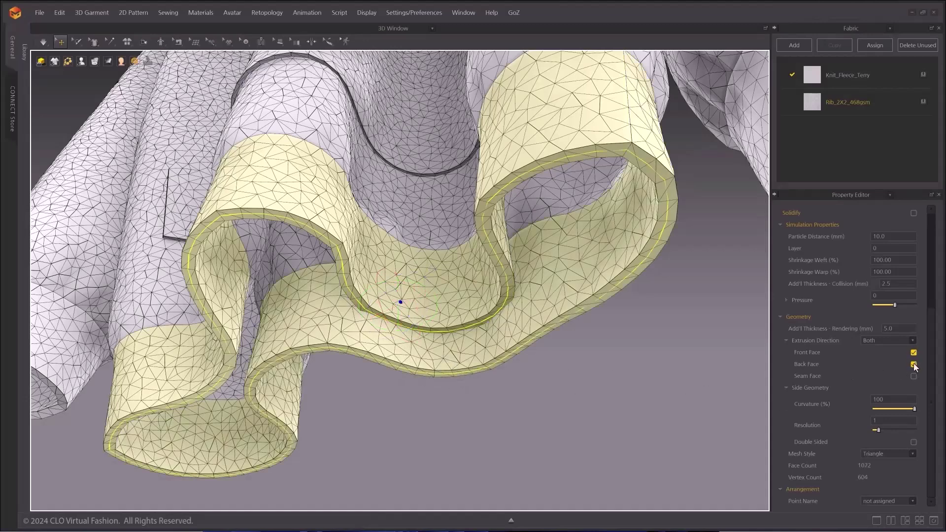
double_click(889, 422)
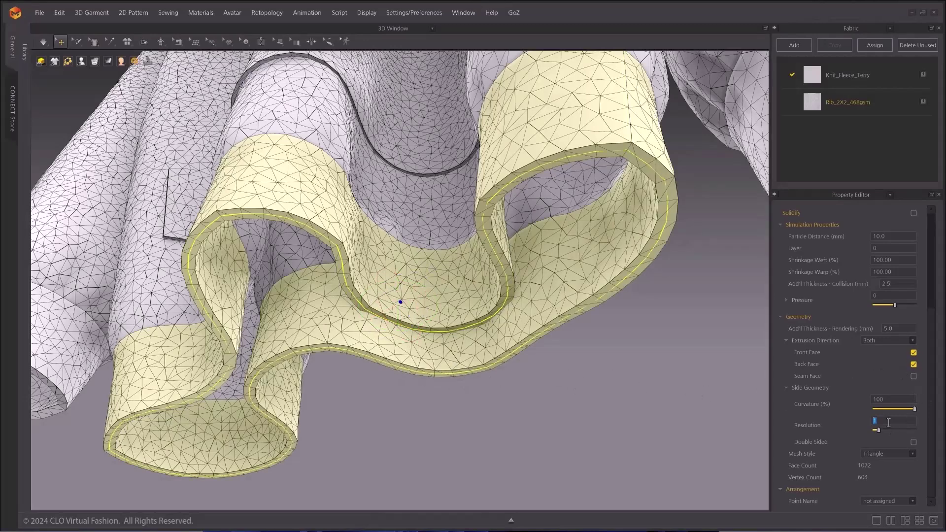
type("3")
key("Return")
double_click(889, 423)
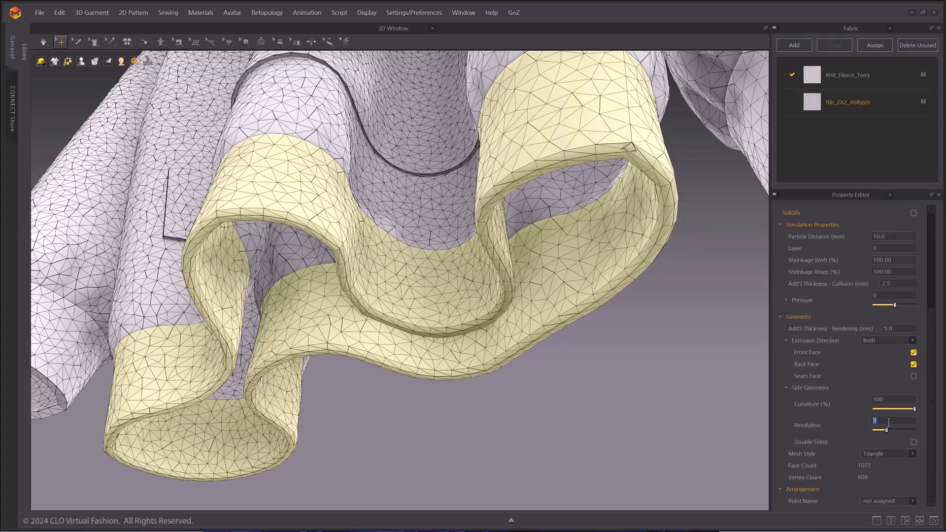
type("5")
key("Return")
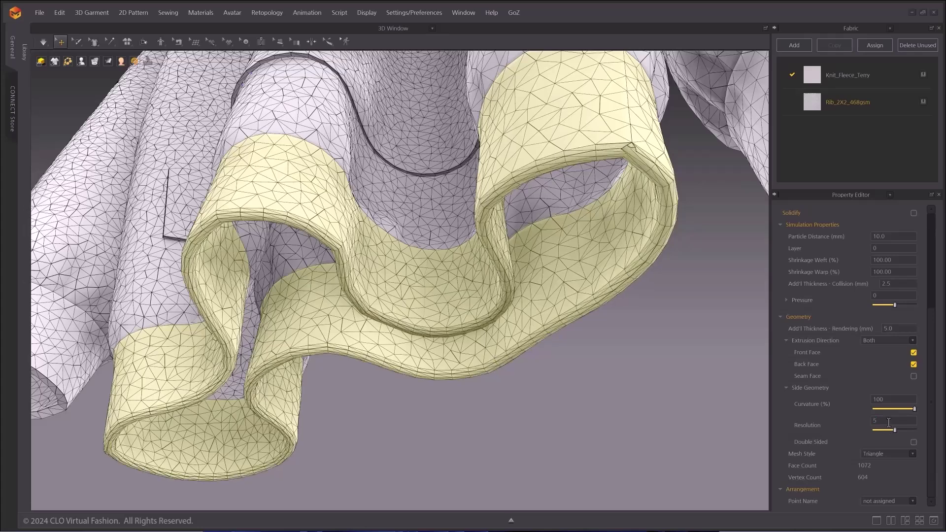
double_click(888, 423)
type("8")
key("Return")
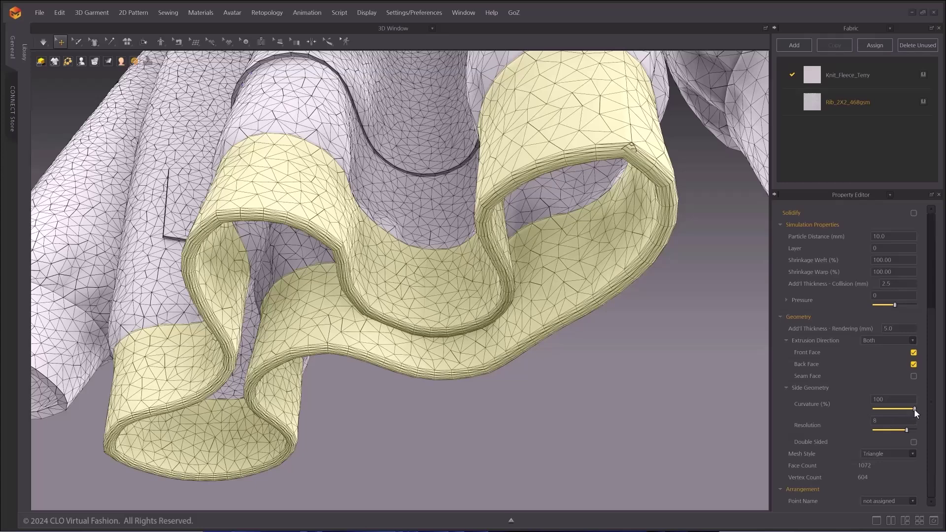
Step: Adjust the rib edge curvature, compare resolution 1 against 8, and enable Double Sided
left_click_drag(907, 411, 927, 410)
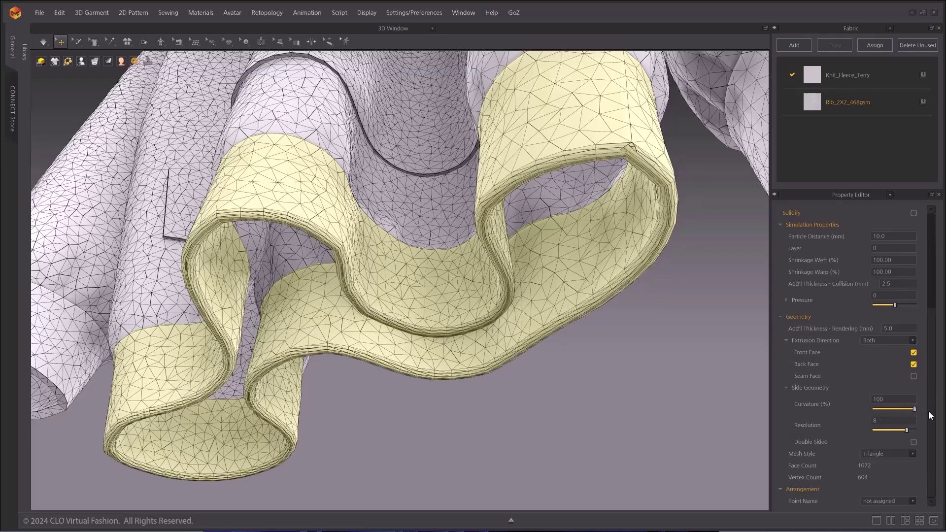
double_click(895, 420)
type("1")
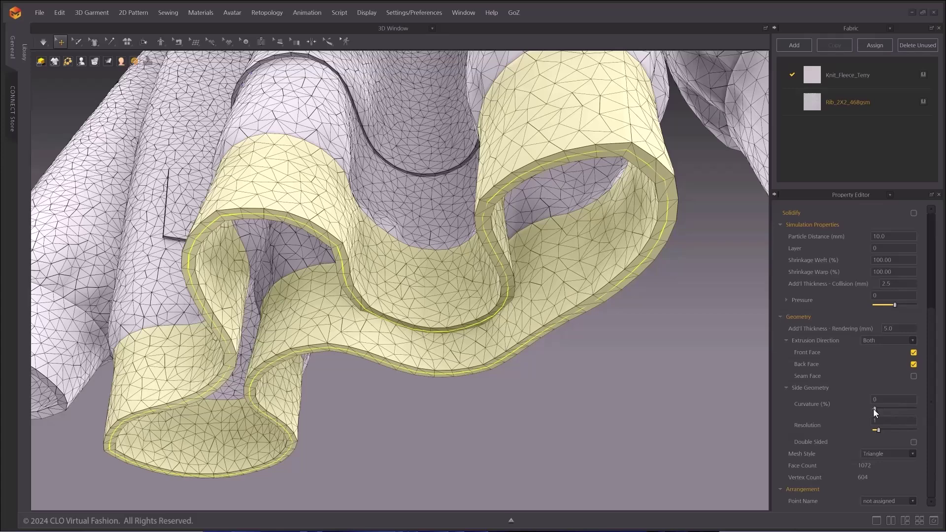
double_click(881, 422)
type("8")
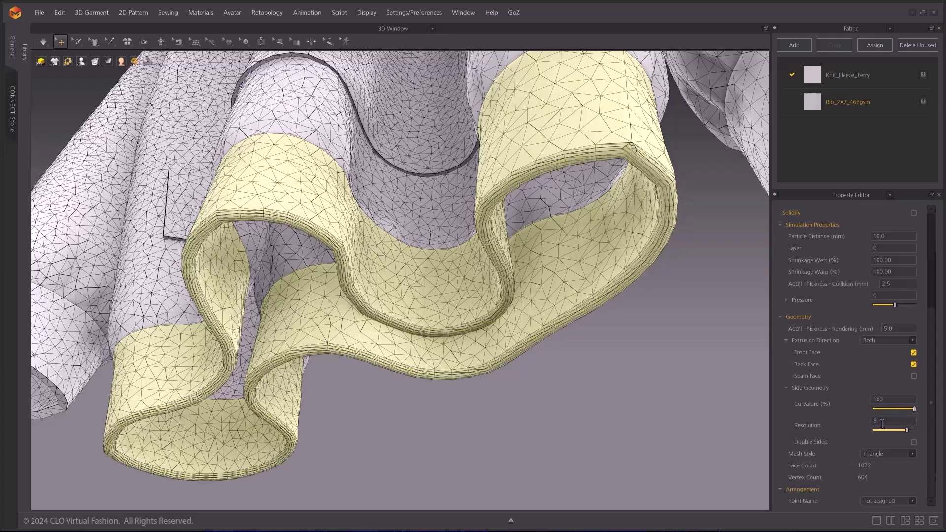
left_click(912, 441)
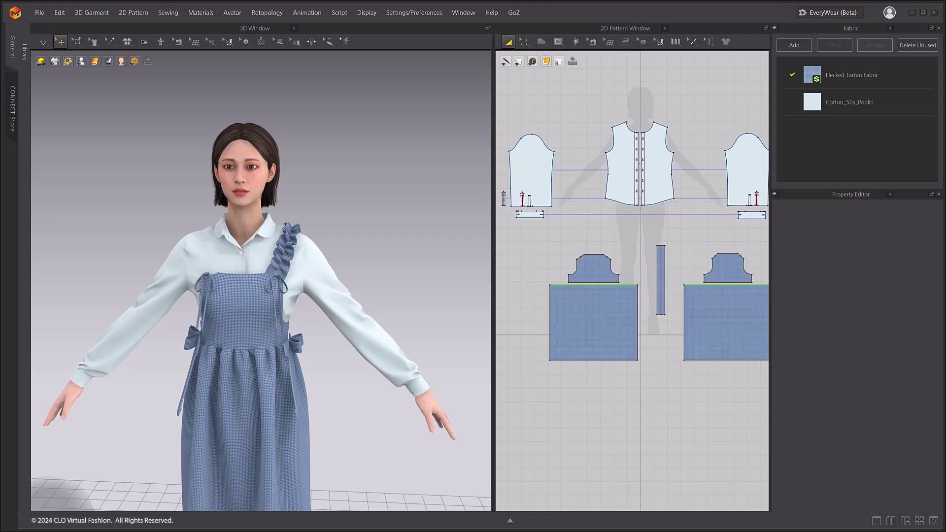
Step: Create a Symmetric Pattern copy of the ruffled strap and place it on the left shoulder
right_click(660, 258)
left_click(777, 117)
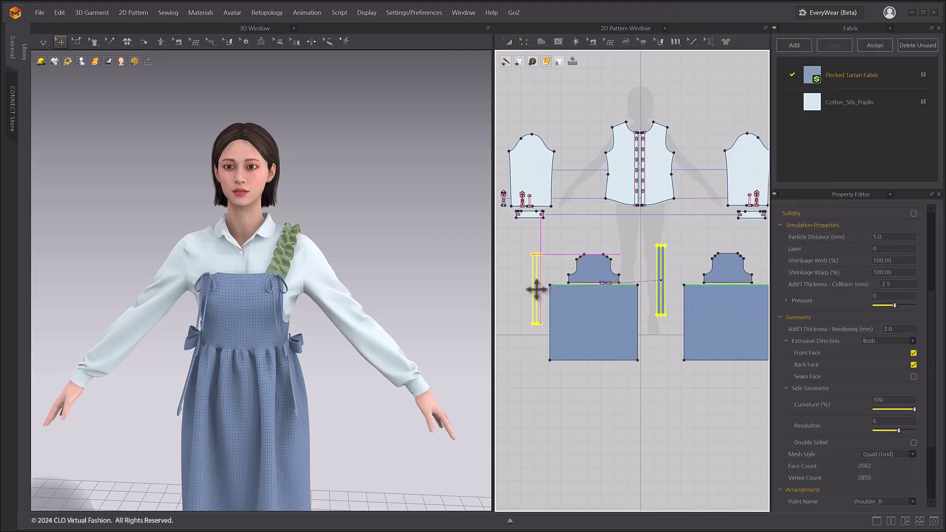
left_click(525, 281)
left_click(655, 389)
scroll(625, 321, "up", 5)
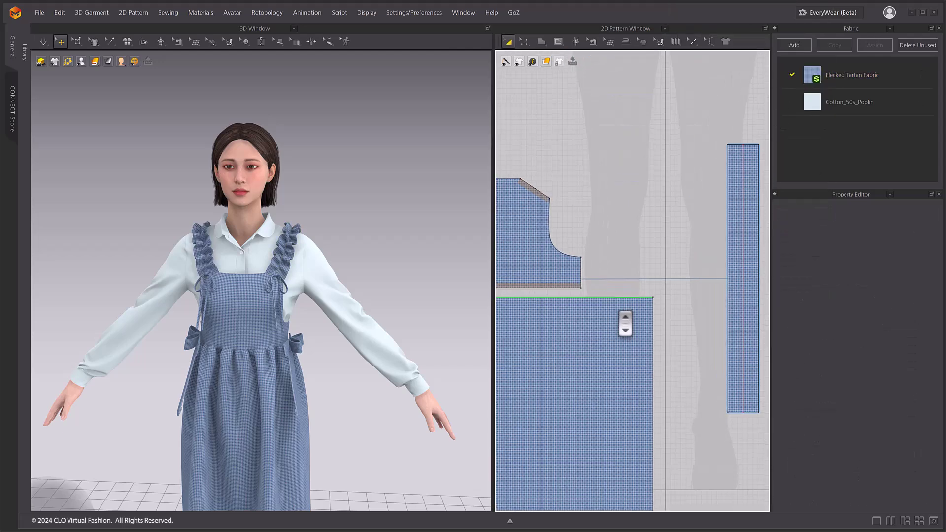
right_click_drag(444, 217, 348, 233)
scroll(353, 255, "up", 10)
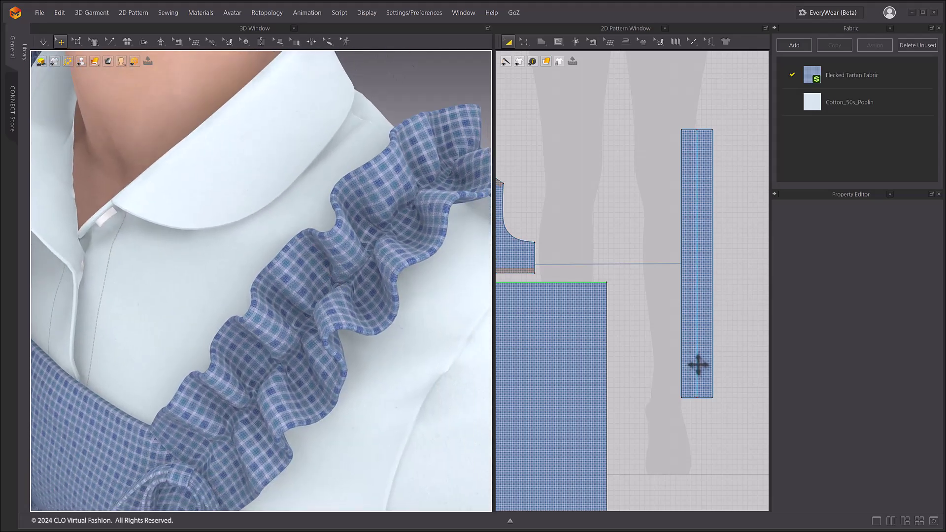
Step: Switch to Pin (Box) mode and select the strap pattern's middle internal line
left_click(76, 40)
left_click(98, 99)
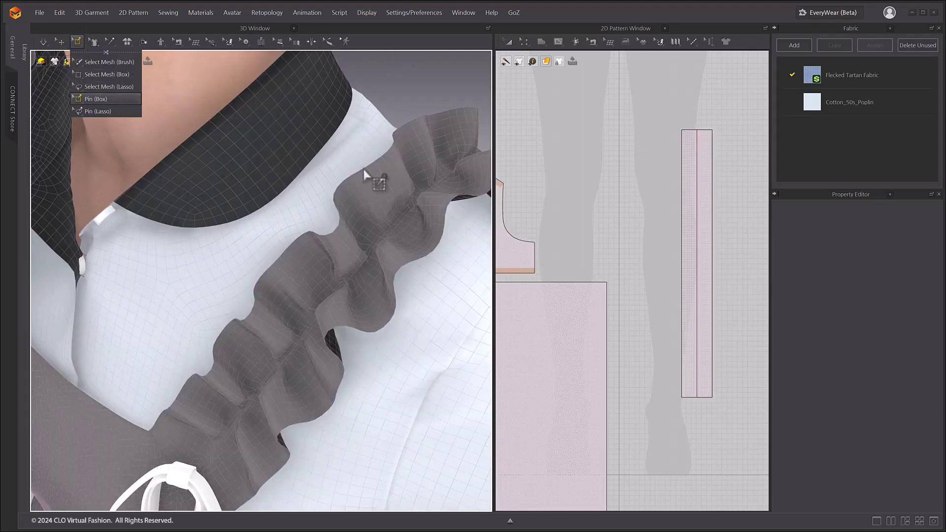
scroll(401, 212, "up", 6)
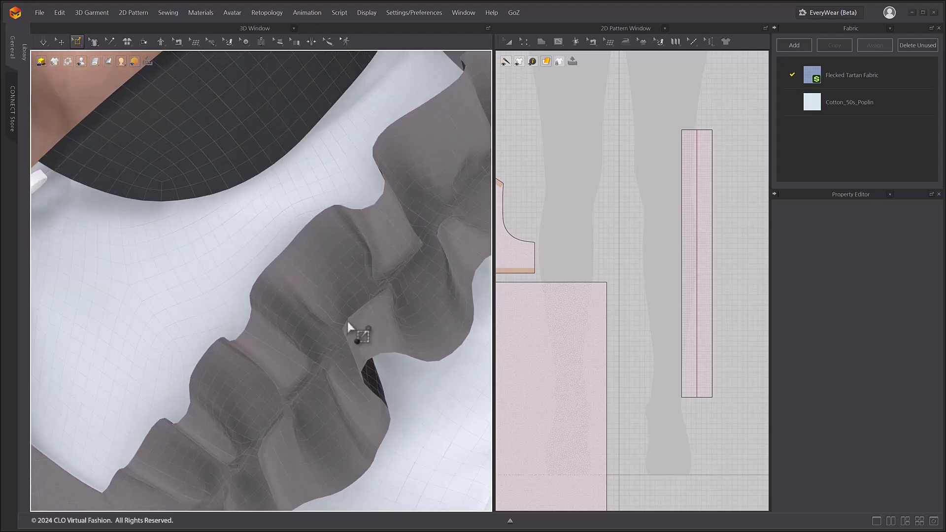
right_click_drag(347, 320, 297, 284)
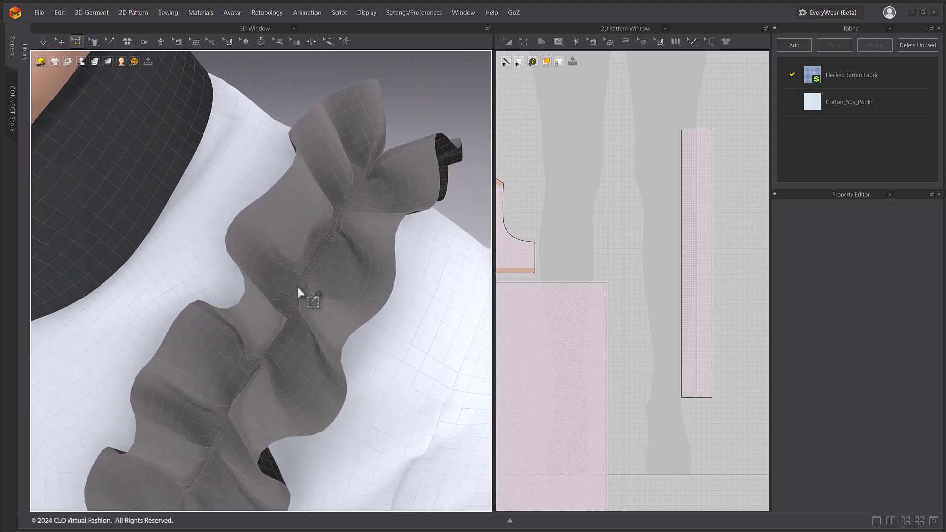
scroll(295, 286, "up", 3)
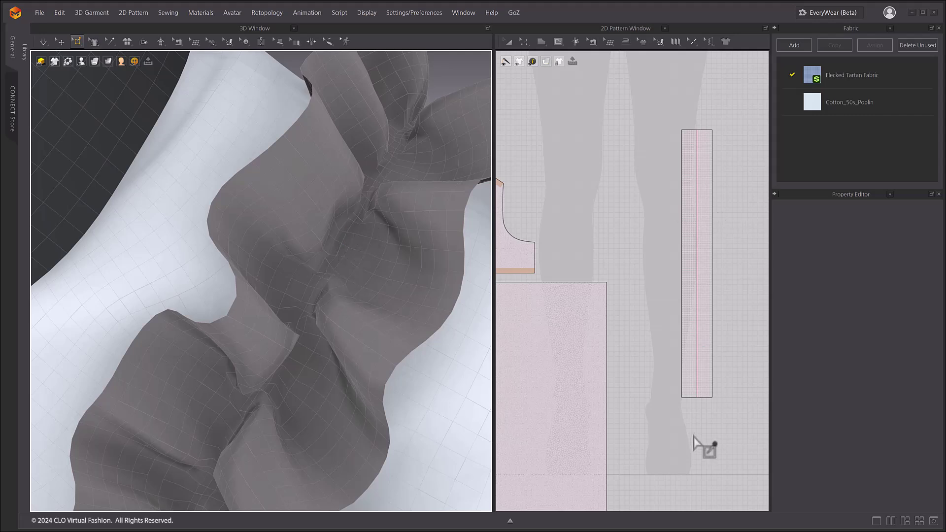
scroll(705, 419, "up", 5)
right_click_drag(707, 386, 570, 323)
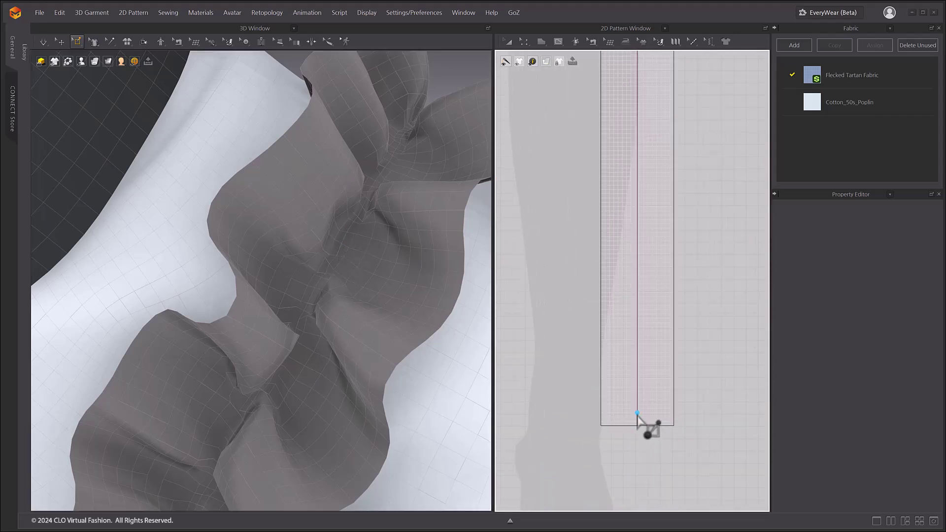
left_click(638, 422)
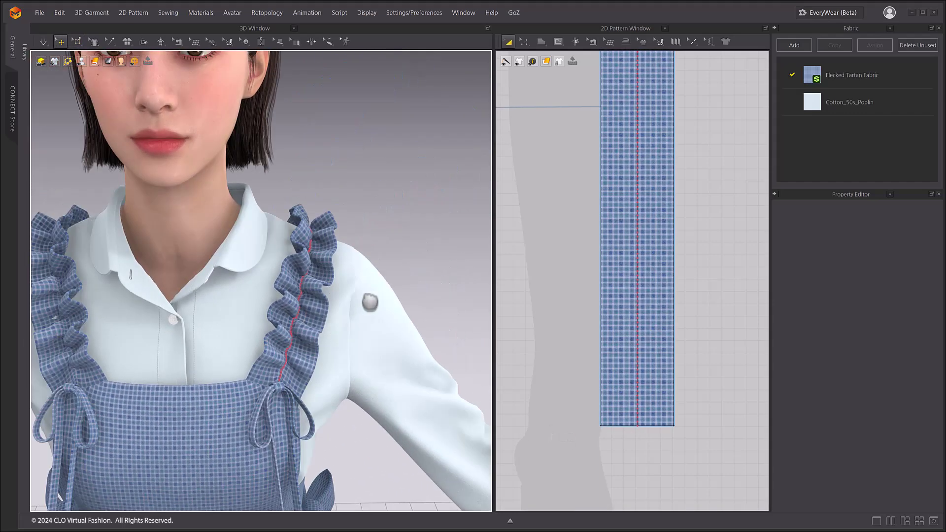
Step: Pin the ruffle at its centre line and duplicate the pin to the symmetric strap
scroll(374, 305, "down", 2)
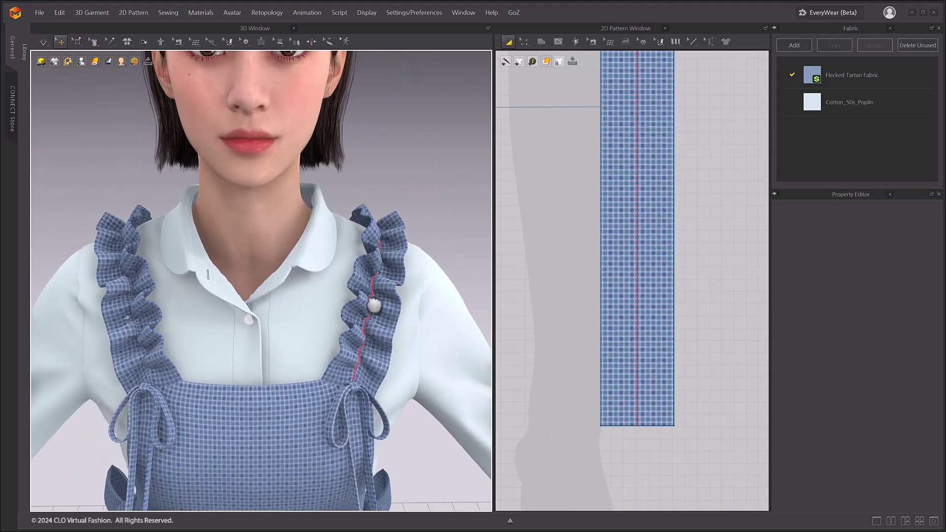
mouse_move(376, 306)
right_mouse_down()
mouse_move(380, 270)
mouse_move(386, 296)
right_mouse_up()
scroll(316, 305, "up", 2)
scroll(315, 305, "up", 3)
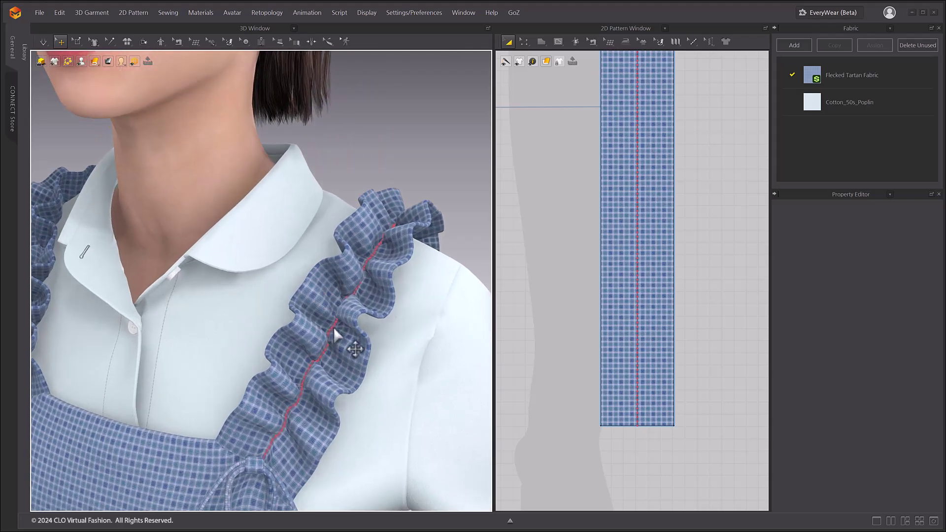
left_click(334, 323)
right_click(334, 326)
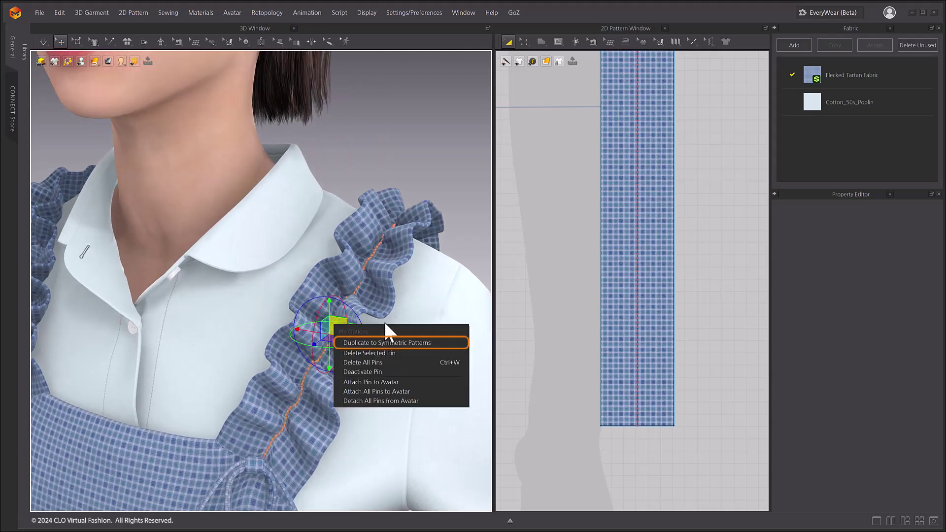
left_click(446, 344)
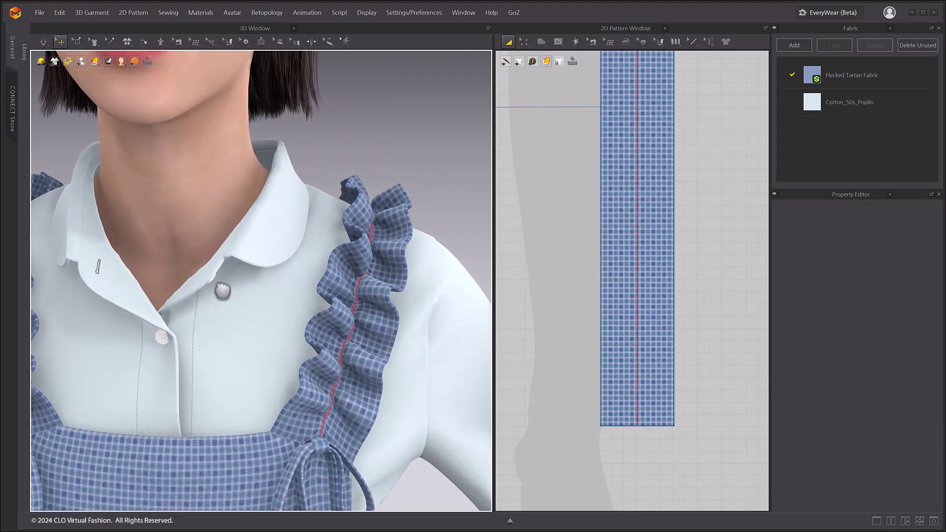
scroll(287, 290, "down", 5)
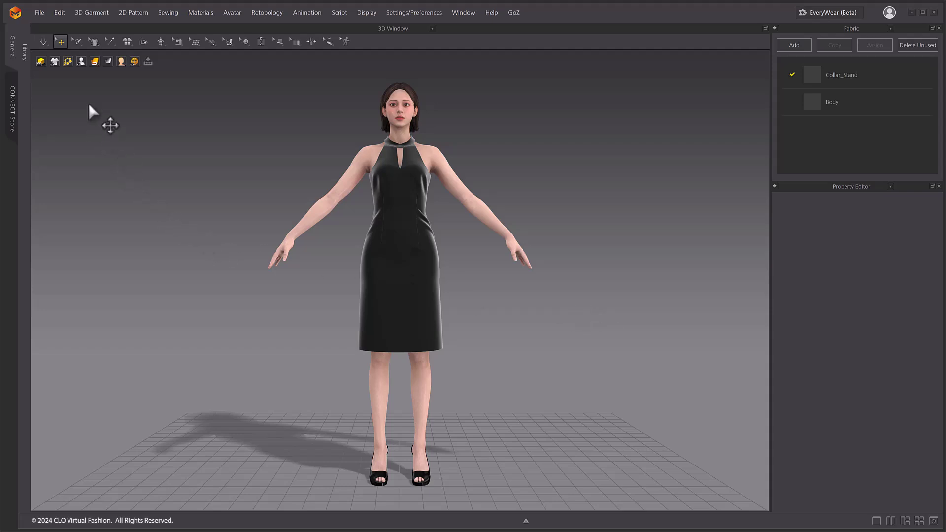
Step: Bring up the avatar display options flyout in the 3D window toolbar
mouse_move(81, 65)
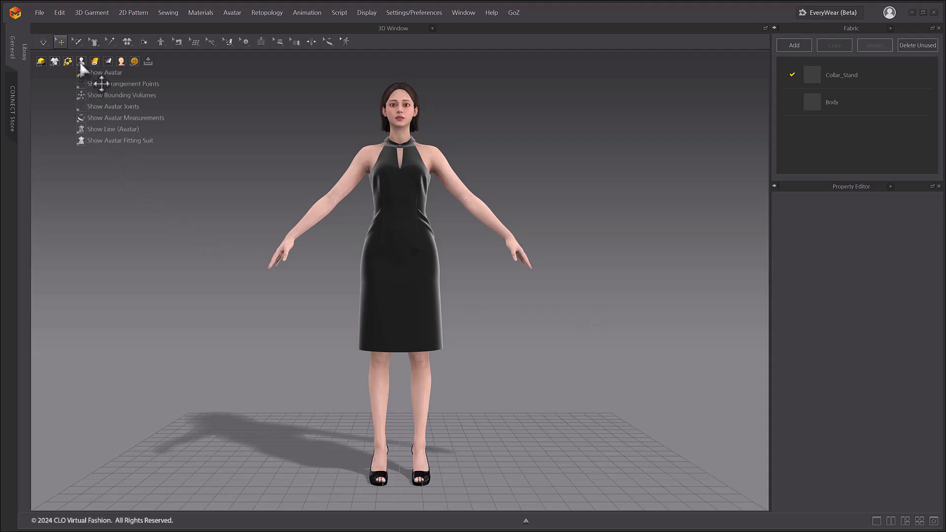
Step: Show the avatar joints and shrink the joint size step by step down to 1
left_click(84, 111)
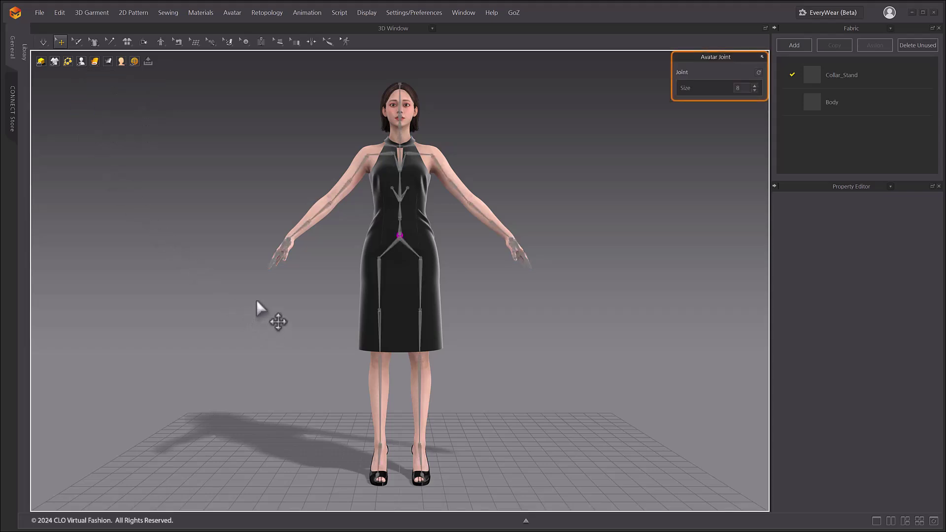
scroll(263, 310, "up", 5)
right_click_drag(290, 266, 684, 236)
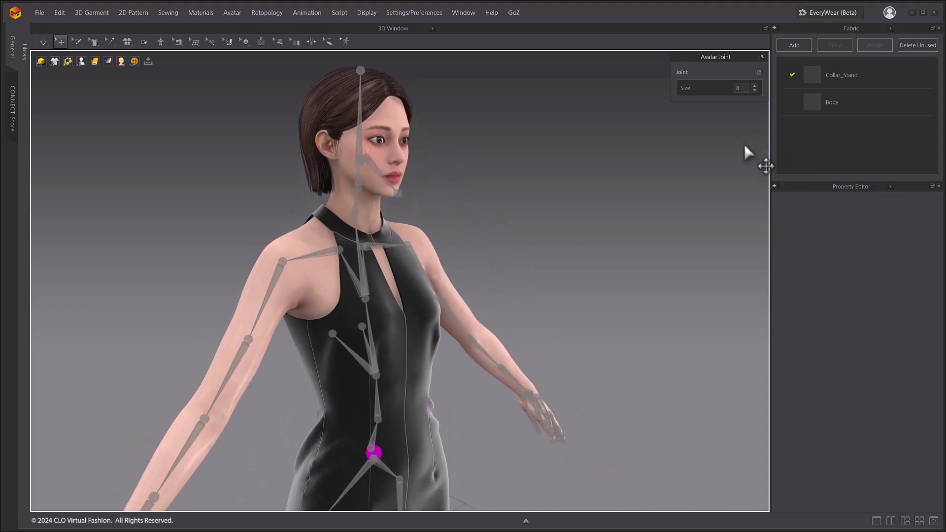
left_click(754, 91)
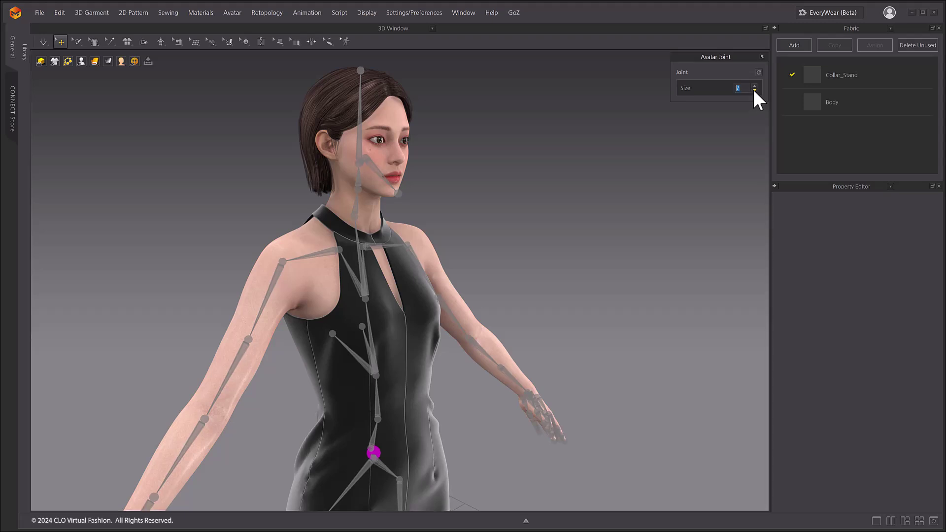
left_click(754, 91)
left_click(754, 90)
left_click(754, 91)
left_click(754, 90)
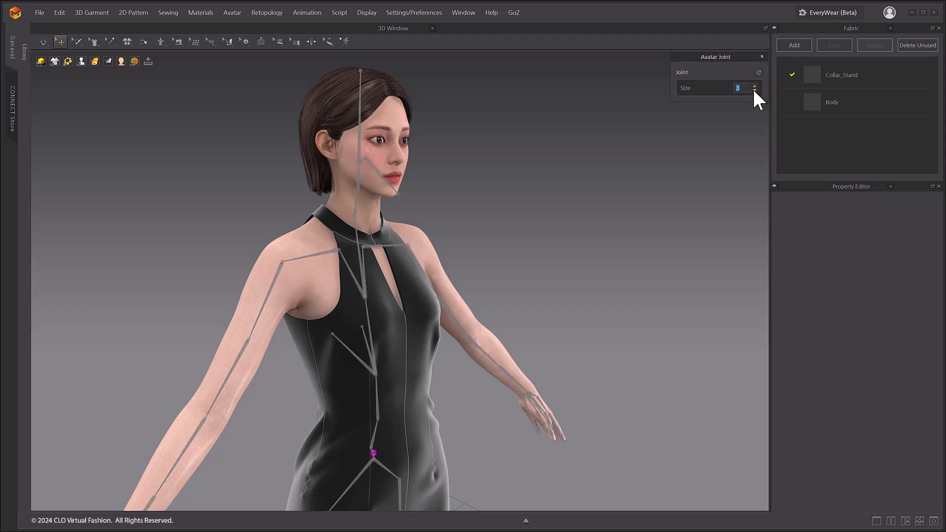
left_click(754, 91)
left_click(754, 90)
type("10")
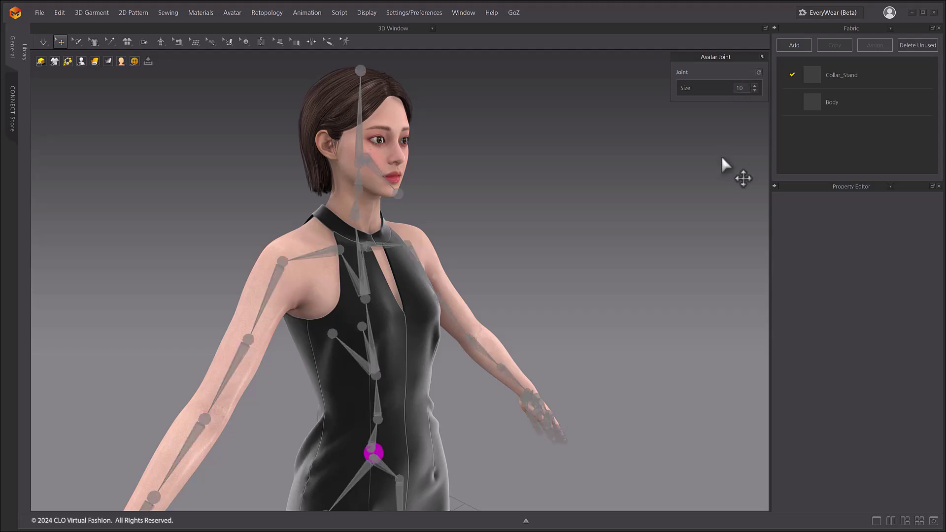
Step: Enlarge the avatar joint size up to 20, then reset it to the default 8
left_click(754, 86)
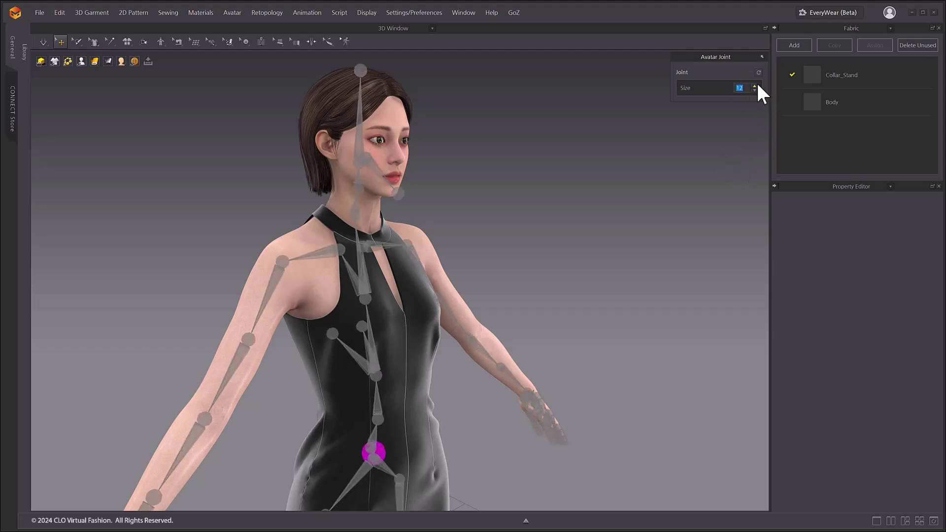
left_click(754, 87)
left_click(754, 86)
left_click(754, 86)
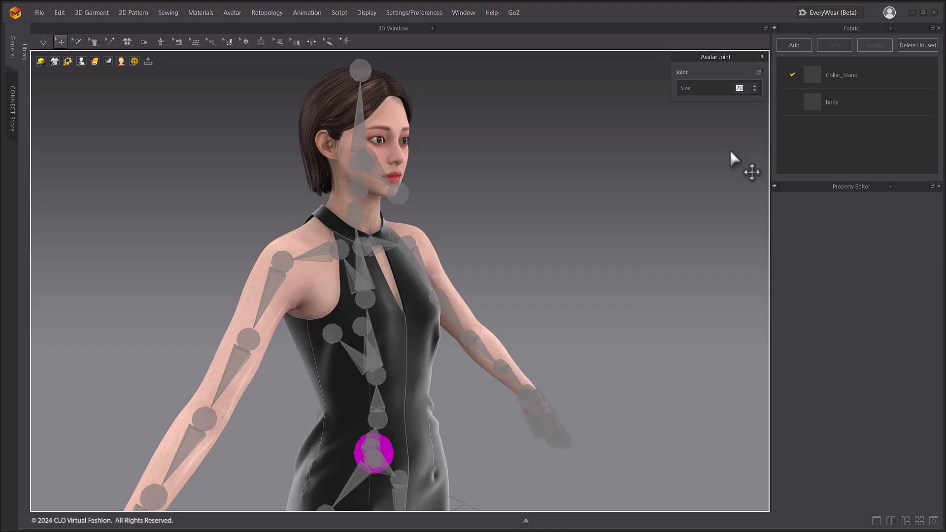
left_click(759, 73)
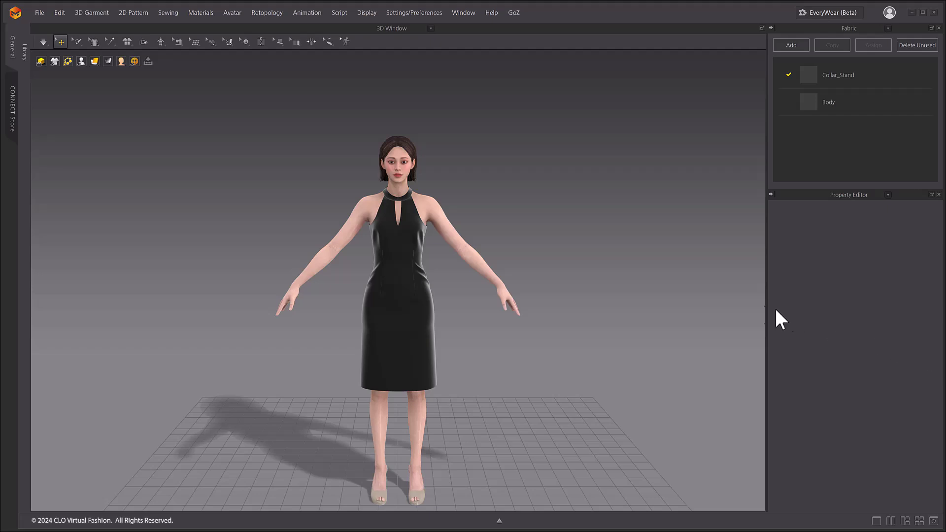
Step: Show the avatar's joint skeleton and hide the left arm joints
mouse_move(82, 62)
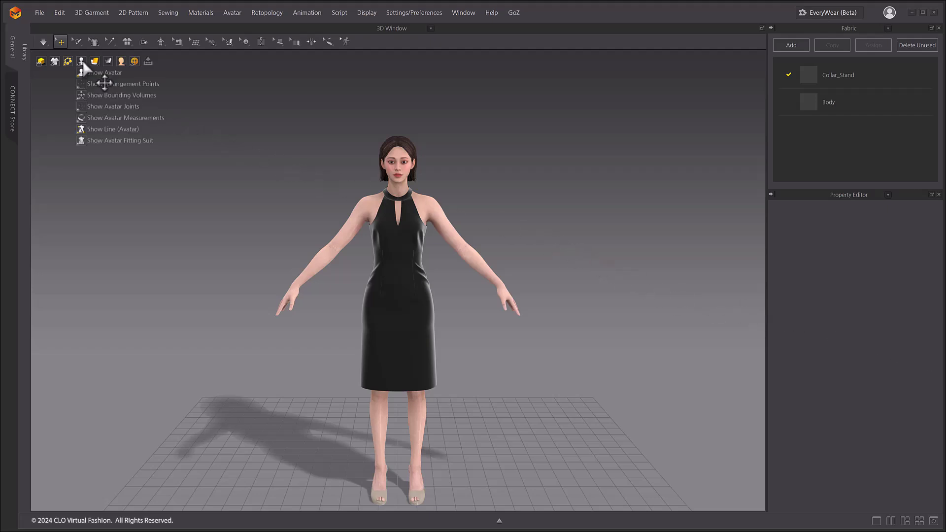
left_click(87, 110)
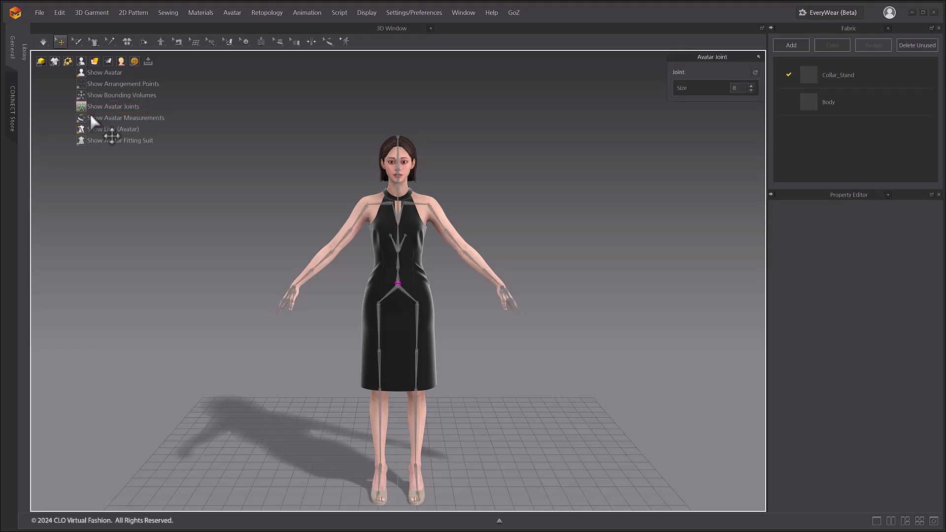
scroll(461, 204, "up", 5)
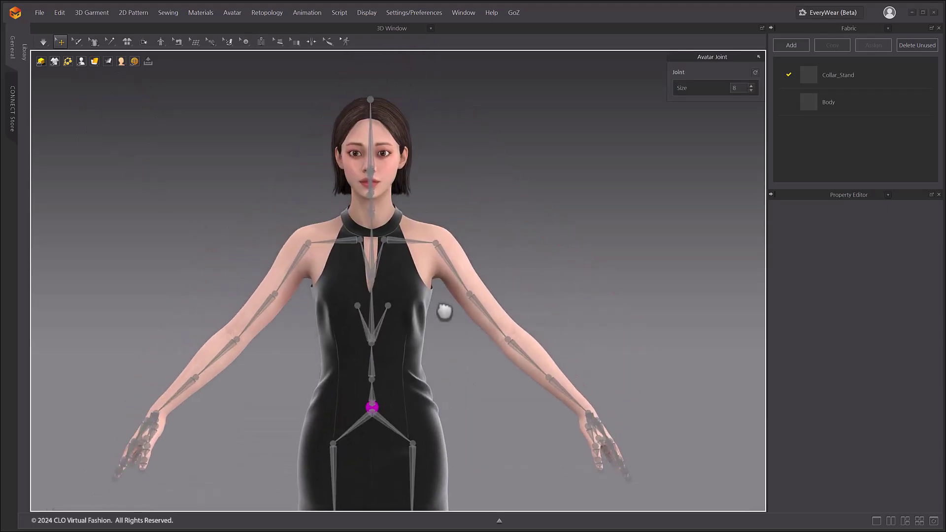
left_click(454, 277)
right_click(453, 277)
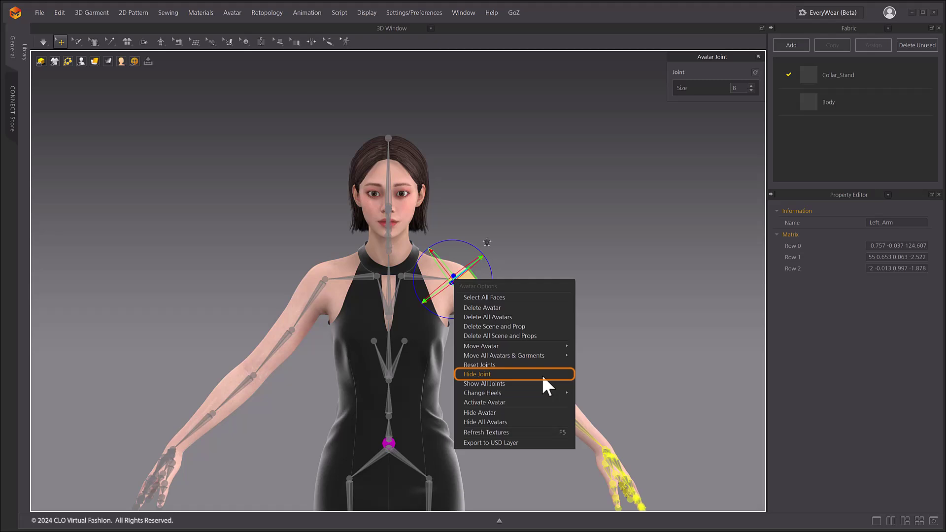
left_click(542, 376)
Step: Hide the Left_thigh and Right_ForeArm joint chains
middle_click_drag(529, 405, 528, 243)
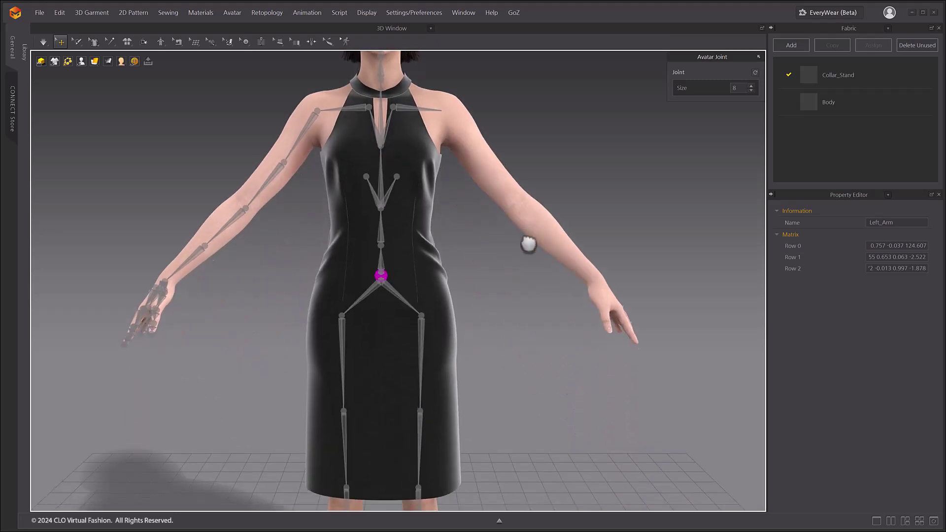
scroll(497, 301, "down", 2)
scroll(490, 380, "down", 4)
left_click(417, 306)
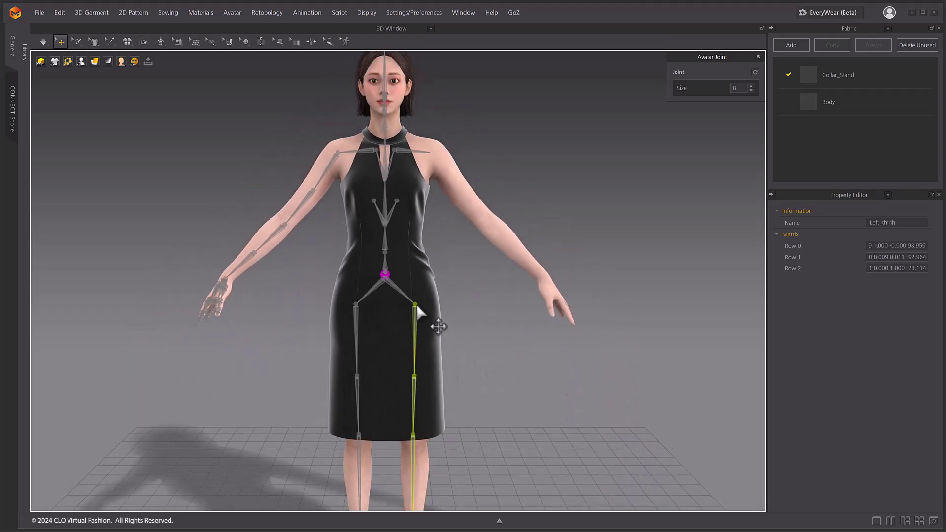
right_click(416, 306)
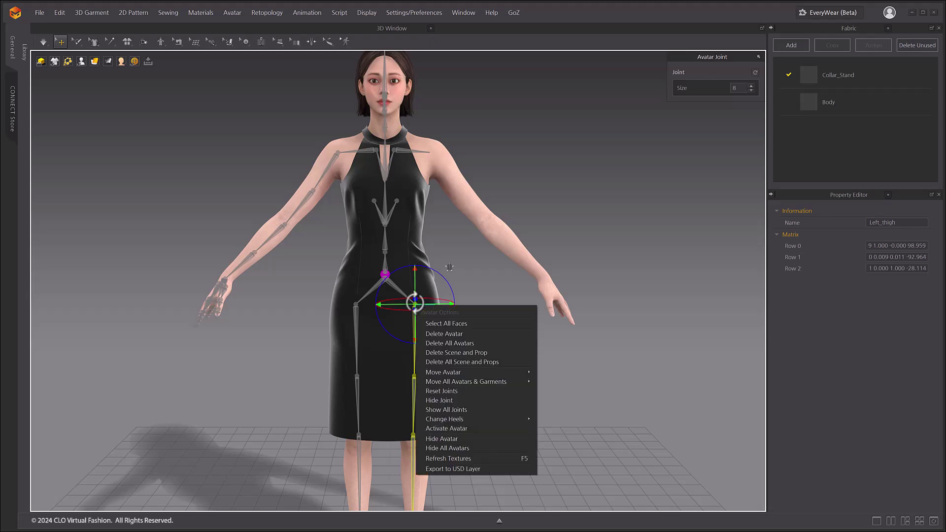
left_click(463, 397)
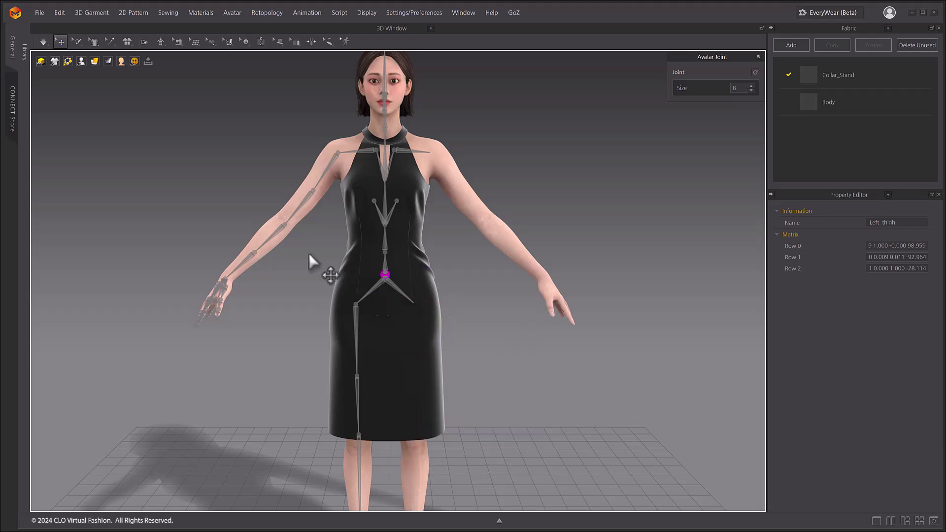
left_click(286, 225)
right_click(285, 223)
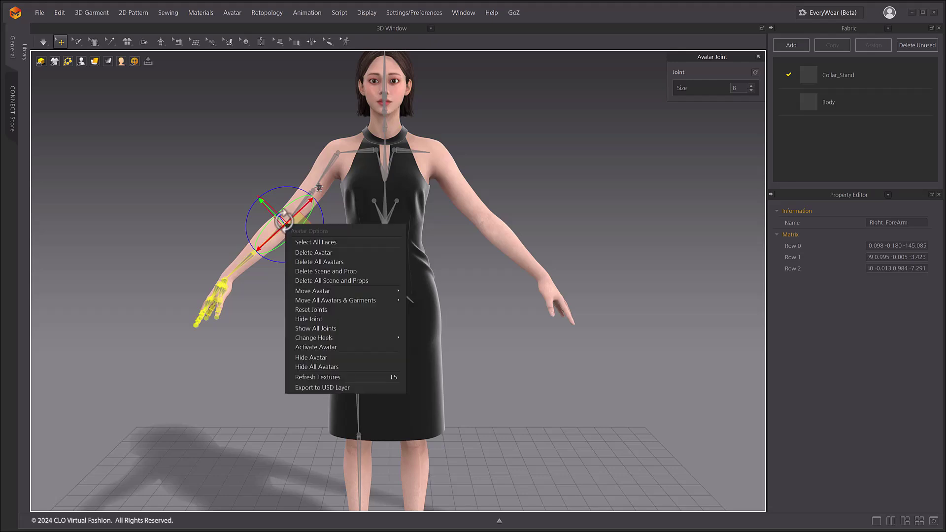
left_click(308, 319)
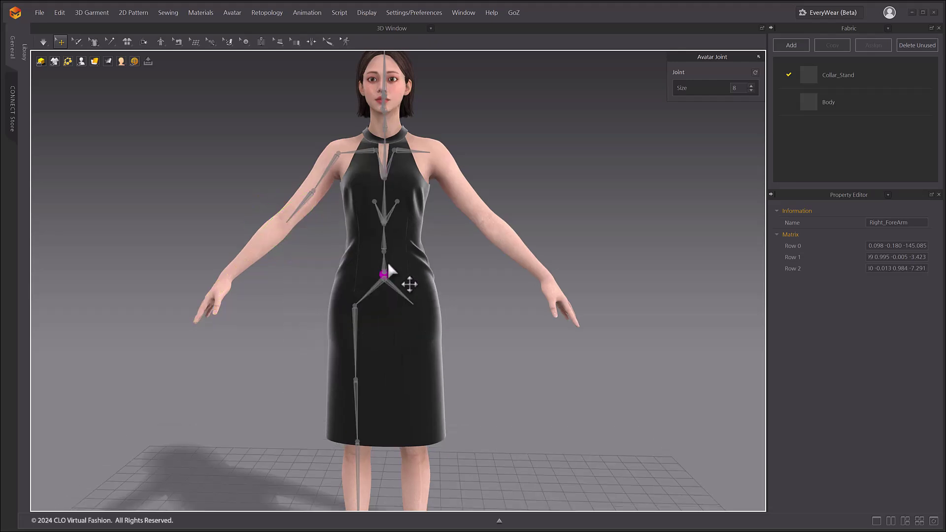
Step: Restore every hidden joint with Show All Joints from the Spine2 joint's options
left_click(383, 220)
right_click(385, 222)
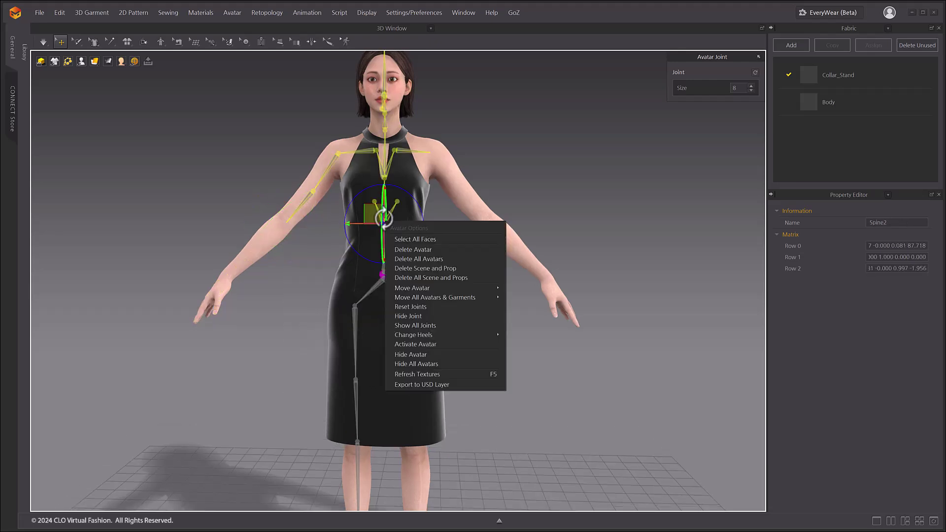
left_click(454, 325)
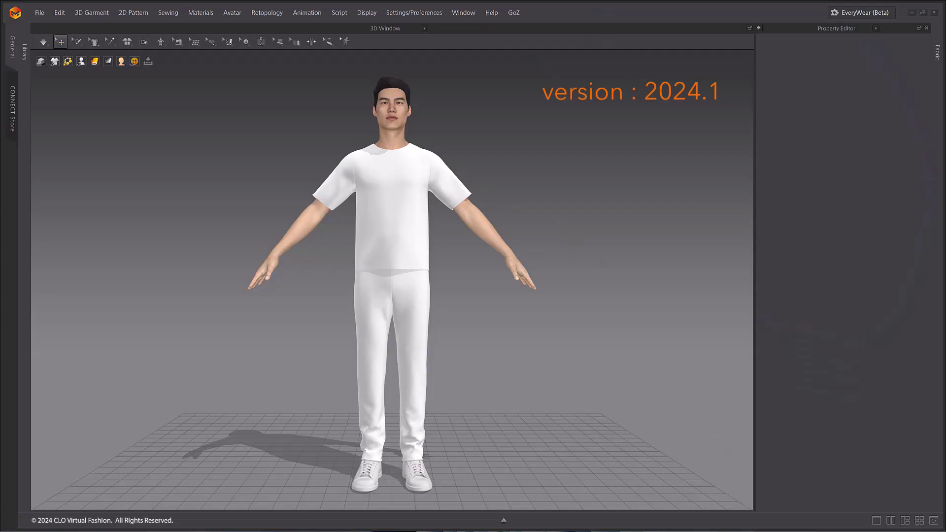
Step: Display the garment as Wireframe on Surface, select all patterns, then deselect them
left_click(94, 61)
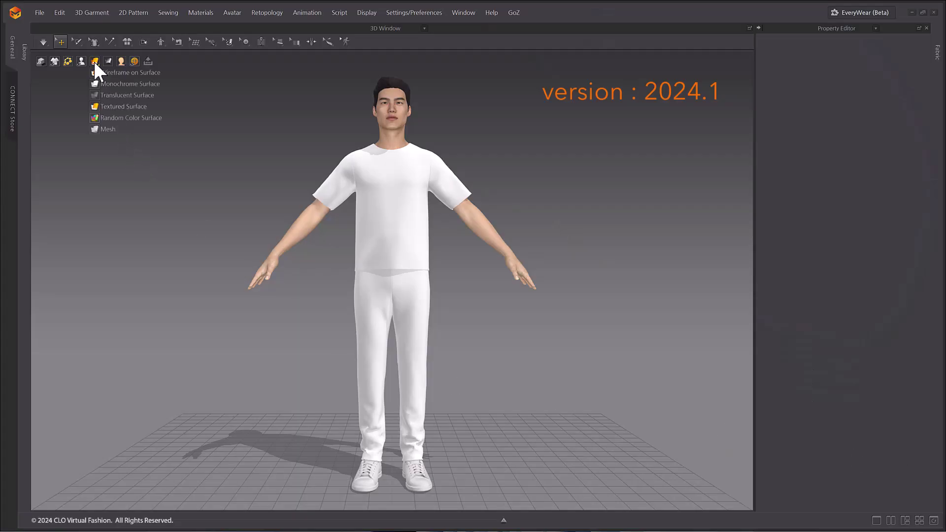
left_click(97, 74)
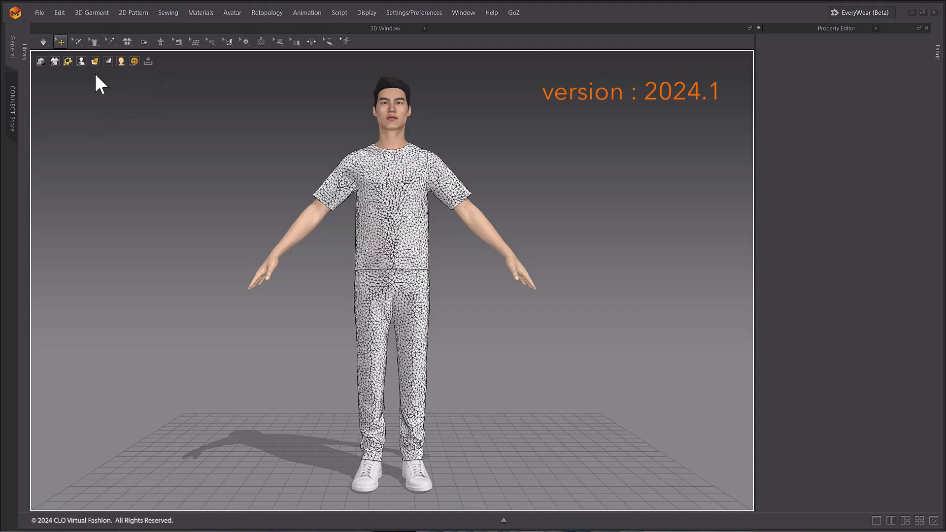
key("ctrl+a")
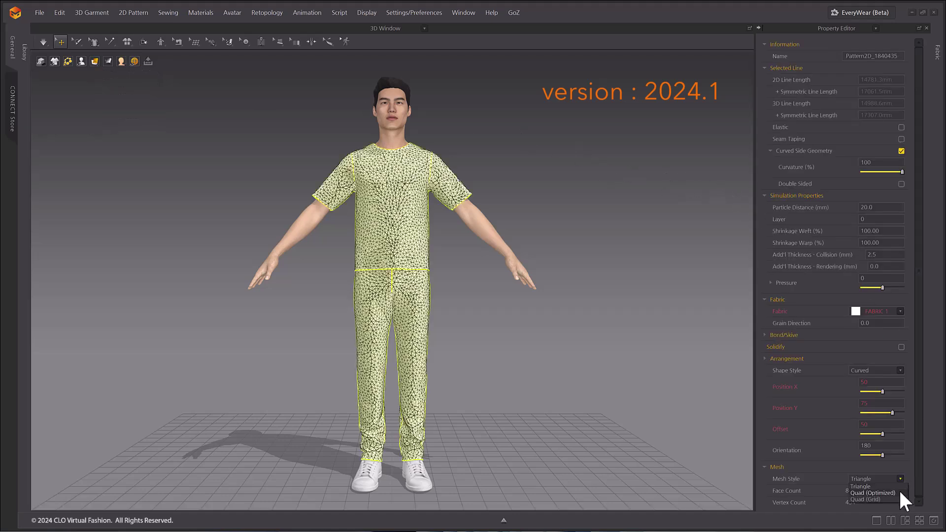
scroll(853, 480, "down", 1)
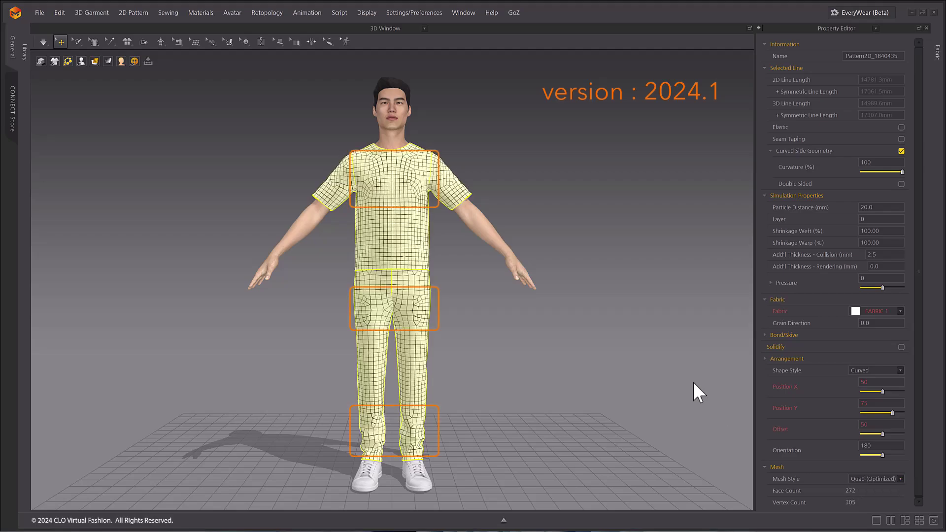
left_click(692, 382)
right_click_drag(690, 368, 481, 306)
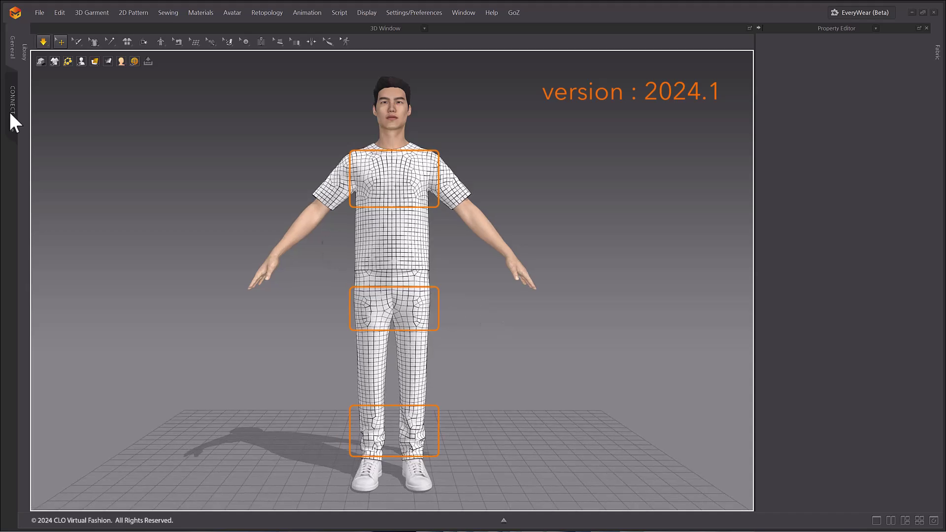
Step: Return the garment to Textured Surface and inspect the avatar's back, trousers and arms
left_click(94, 61)
left_click(93, 72)
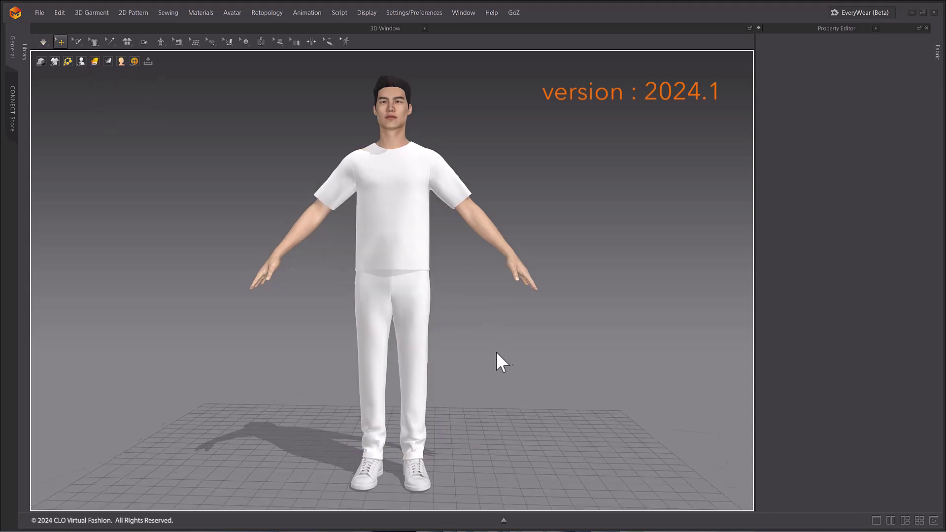
right_click_drag(496, 359, 281, 352)
scroll(396, 295, "up", 5)
right_click_drag(401, 306, 364, 299)
right_click_drag(477, 263, 312, 250)
scroll(401, 257, "up", 3)
scroll(481, 230, "up", 2)
scroll(481, 231, "down", 5)
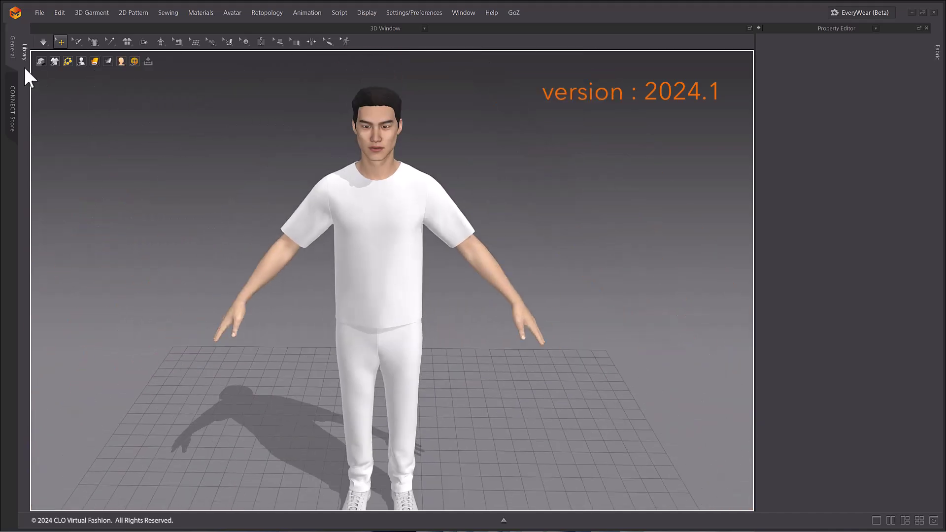
right_click_drag(384, 276, 438, 326)
scroll(408, 342, "up", 3)
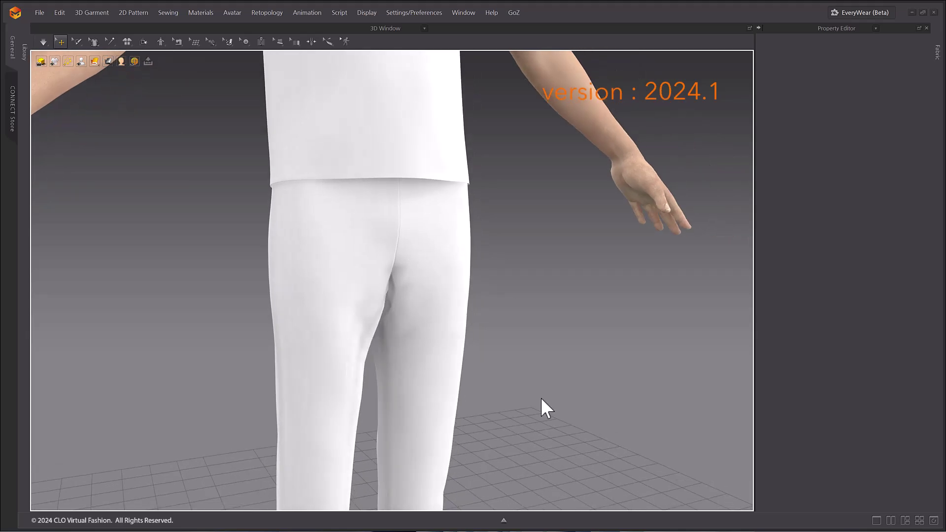
right_click_drag(542, 406, 531, 340)
Step: Remesh all garment patterns as Quad (Optimized) under Wireframe on Surface display
key("2")
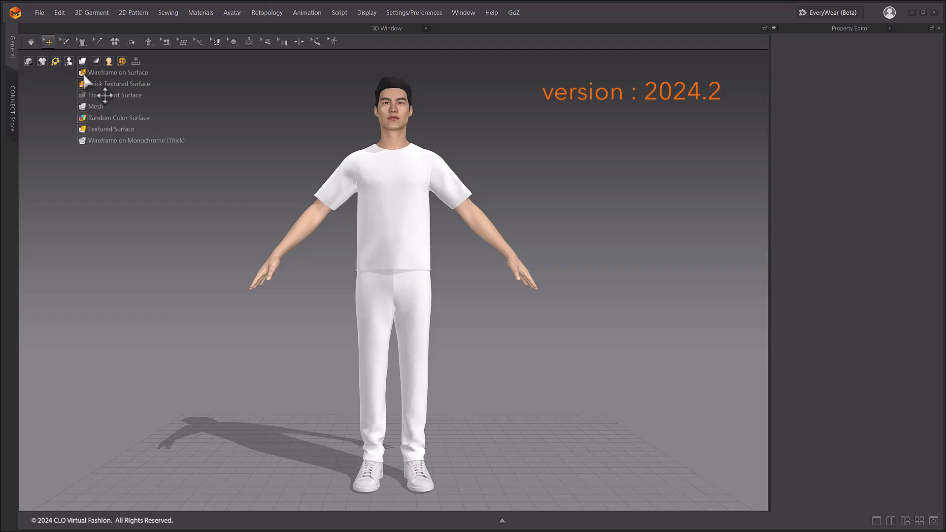
left_click(94, 73)
key("ctrl+a")
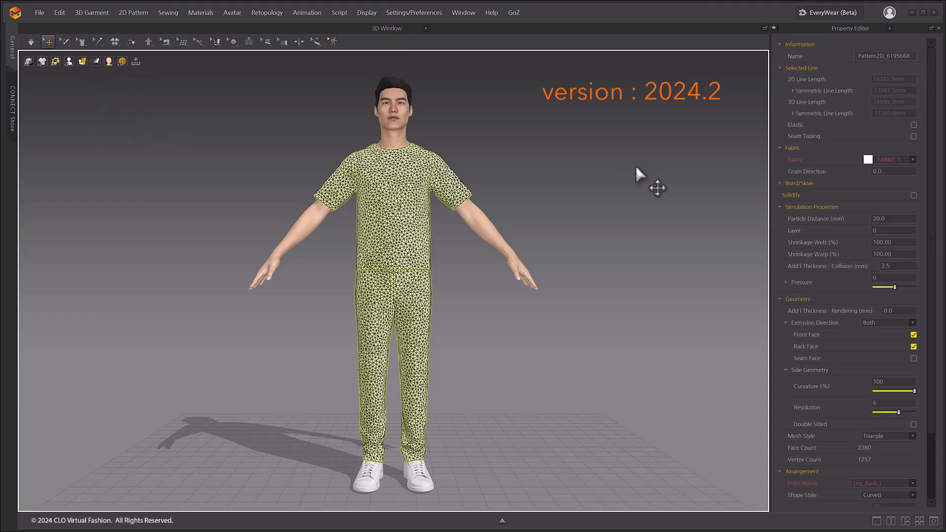
left_click(912, 436)
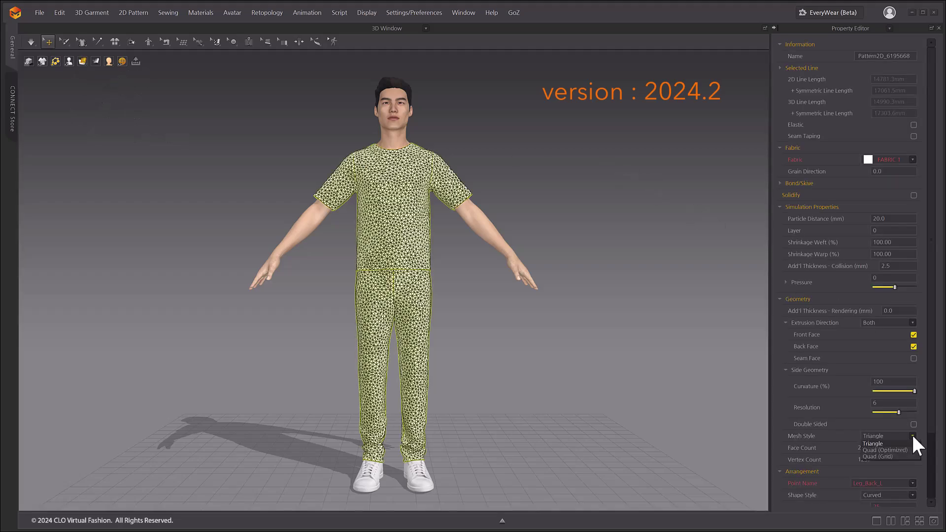
left_click(904, 452)
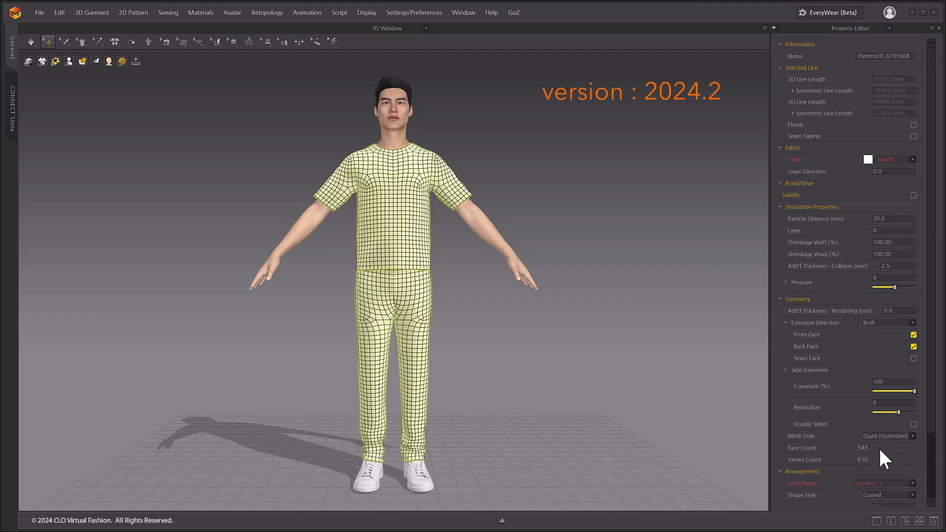
left_click(570, 421)
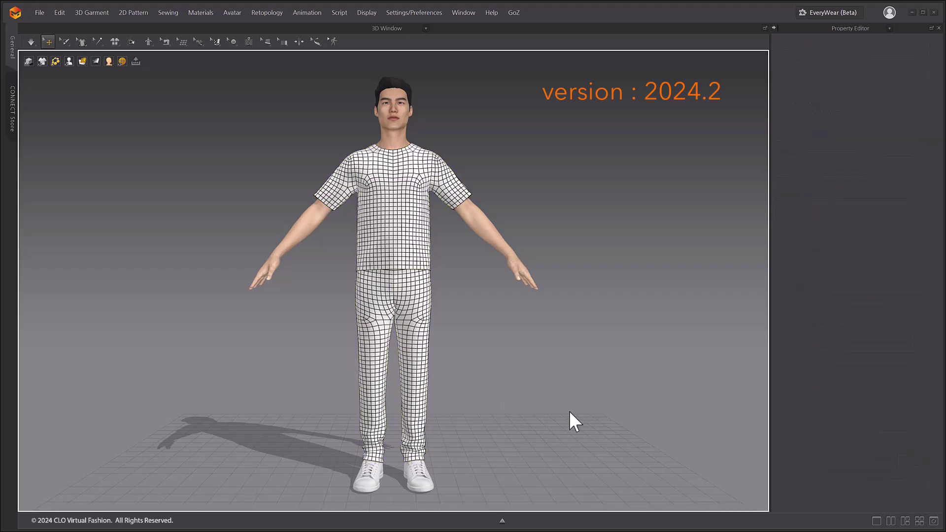
right_click_drag(570, 412, 468, 364)
key("2")
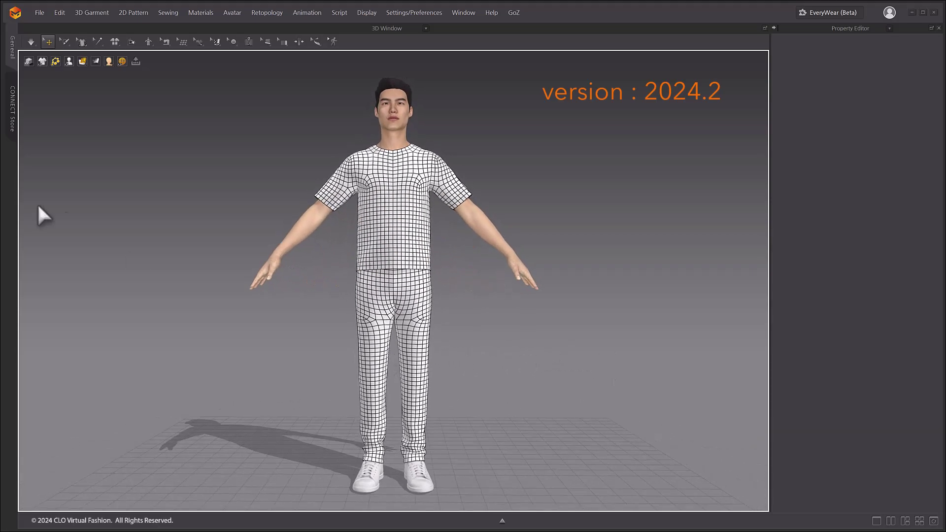
Step: Show the garment as Thick Textured Surface and run the simulation while viewing the avatar
left_click(81, 61)
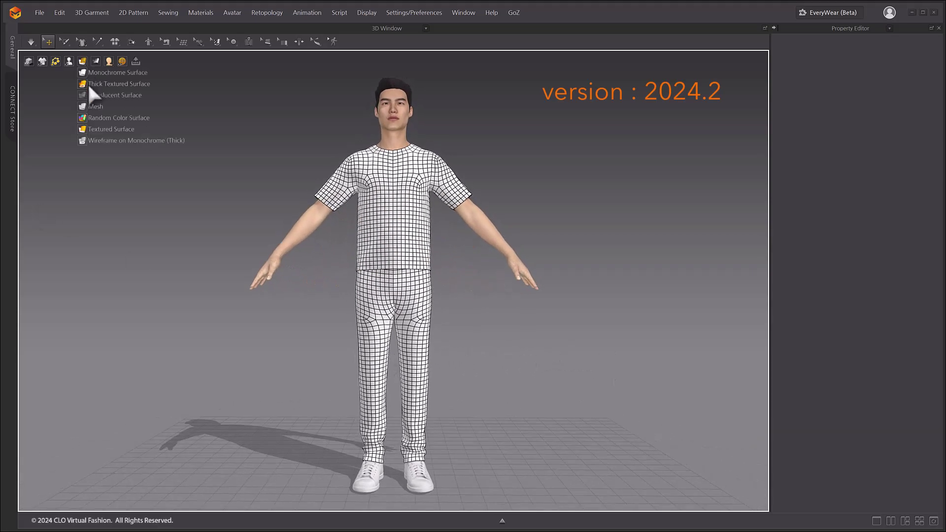
left_click(89, 83)
scroll(498, 394, "up", 4)
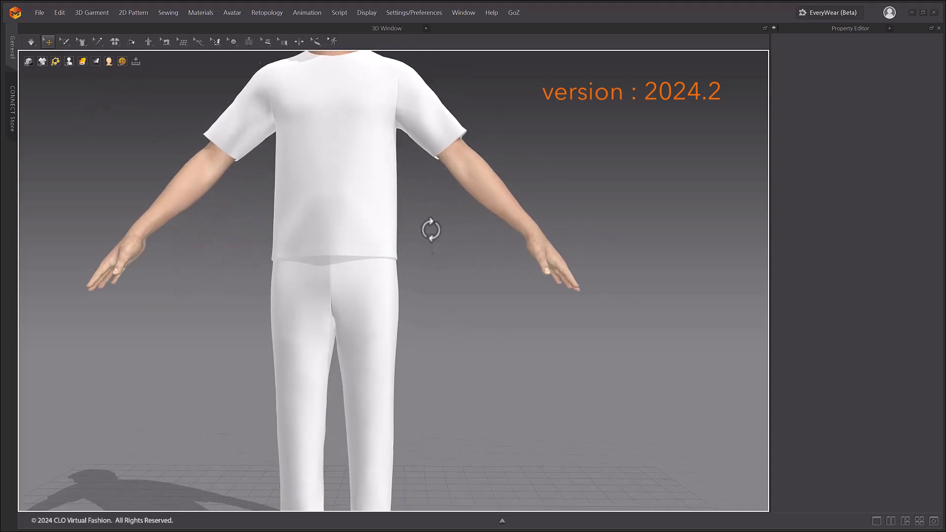
right_click_drag(430, 228, 370, 395)
right_click_drag(308, 397, 201, 394)
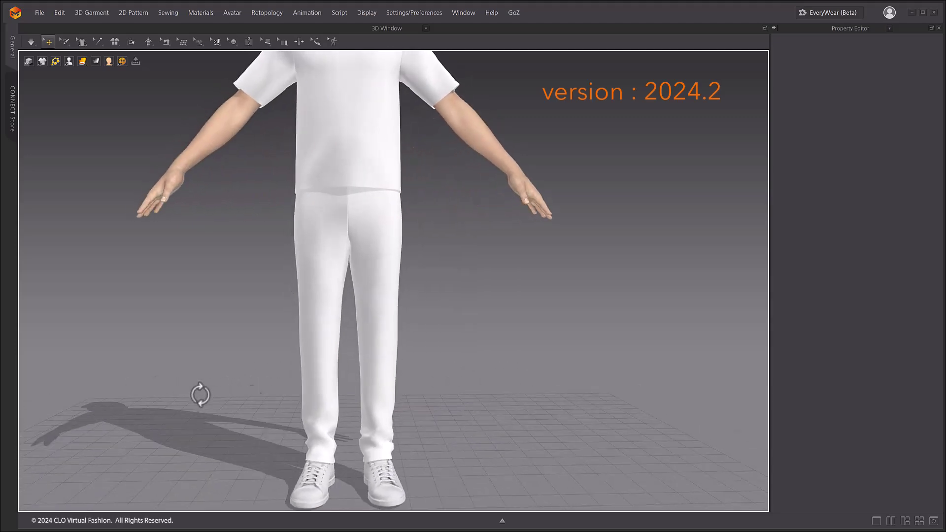
key("space")
right_click_drag(481, 371, 8, 53)
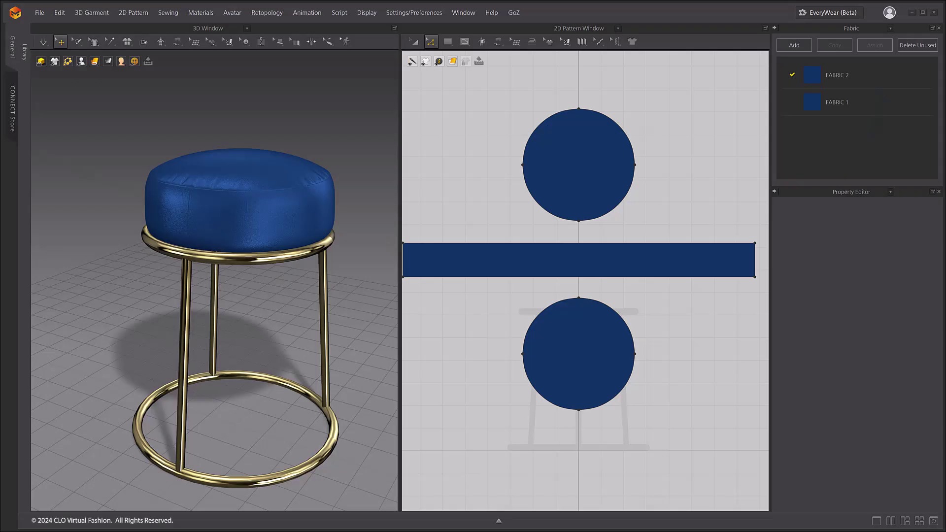
Step: Draw piping along the band's top edge, from its top-left corner to its right end, then simulate
left_click_drag(278, 42, 298, 74)
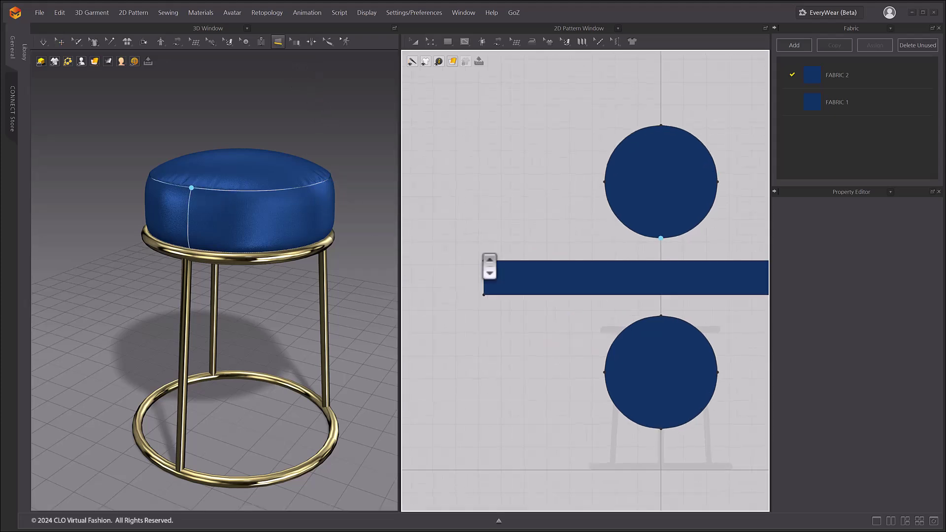
scroll(506, 241, "up", 5)
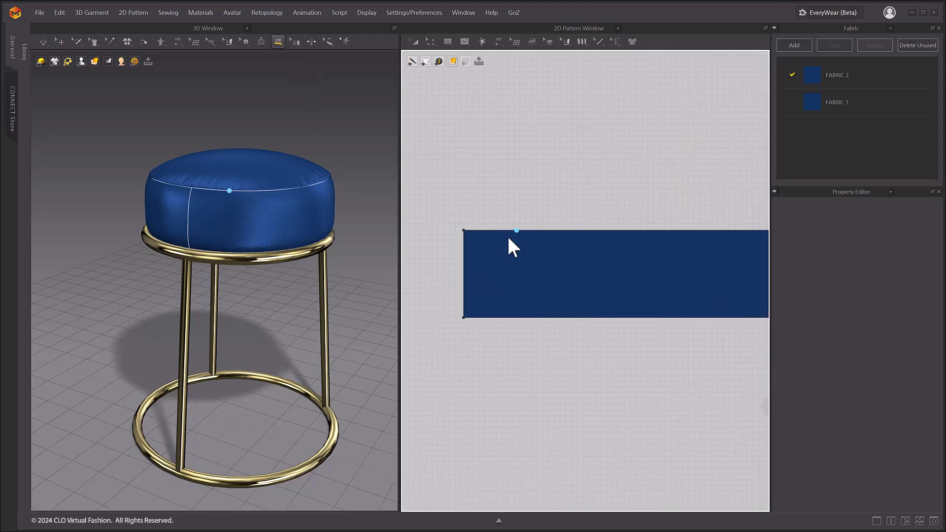
left_click(463, 229)
scroll(591, 256, "down", 4)
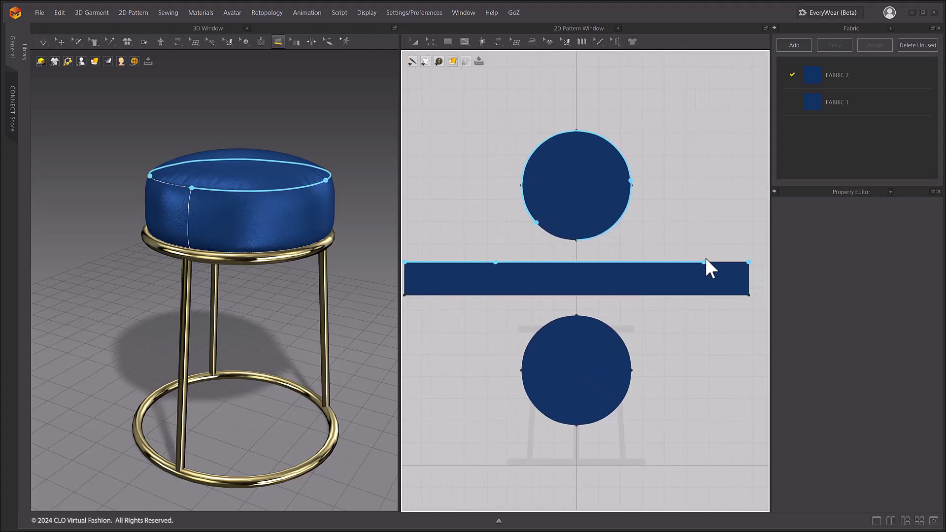
scroll(667, 264, "up", 8)
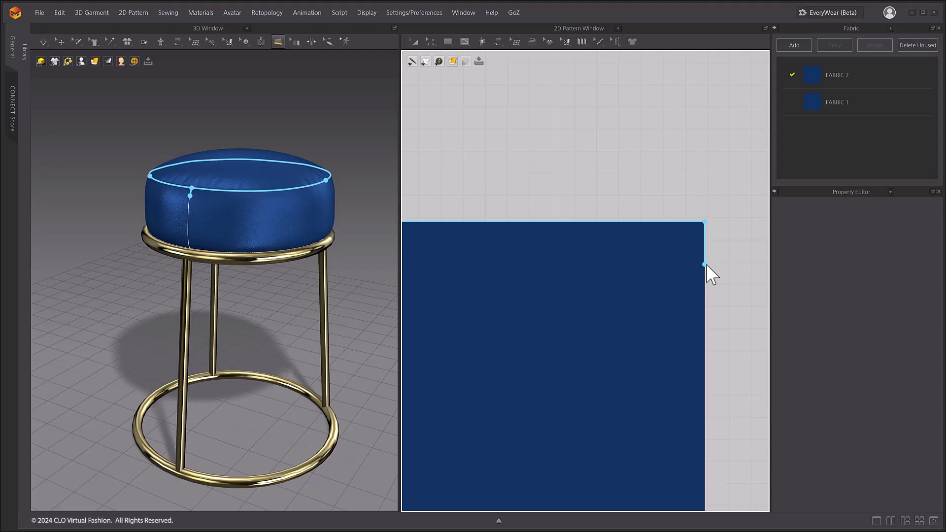
double_click(705, 264)
left_click(316, 110)
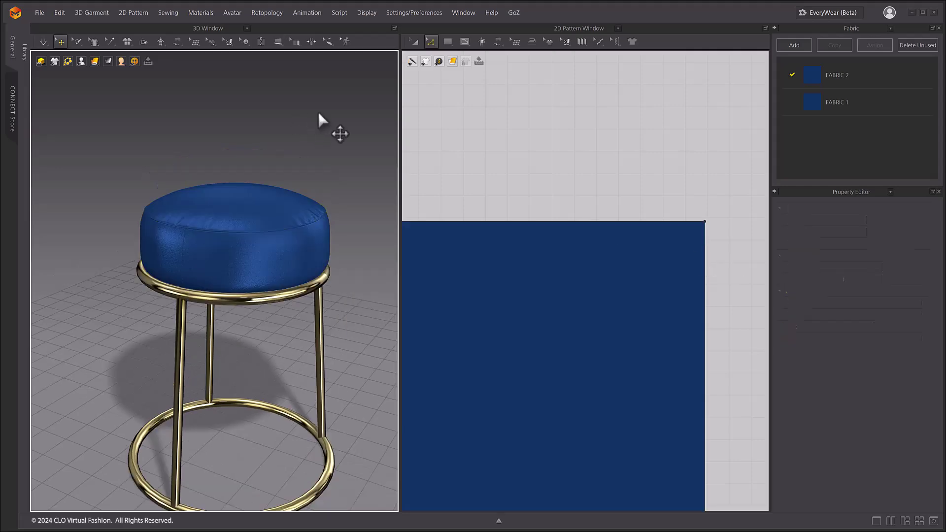
scroll(246, 141, "up", 10)
scroll(135, 330, "down", 6)
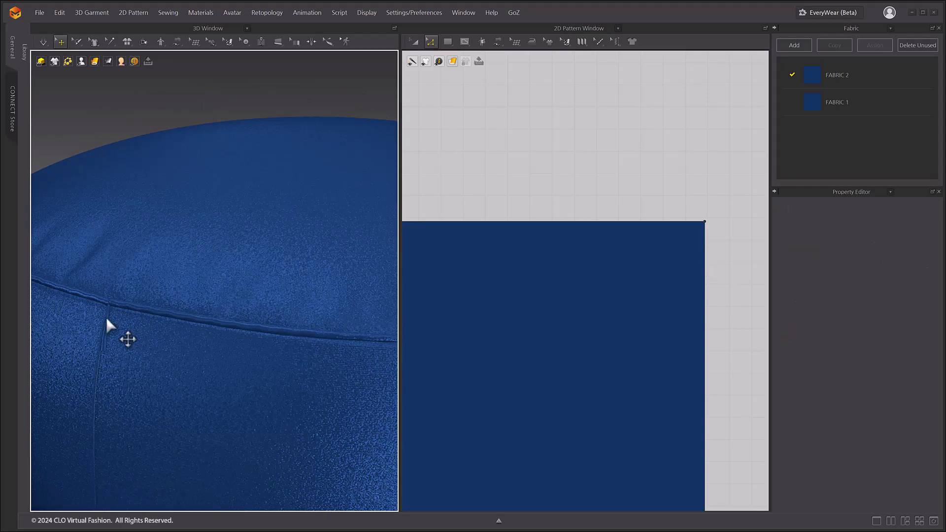
middle_click_drag(139, 323, 193, 317)
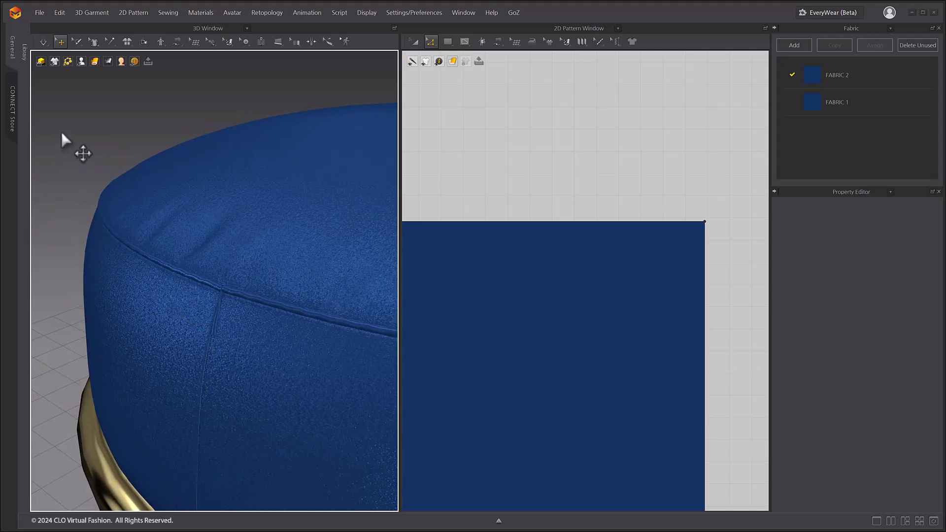
key("space")
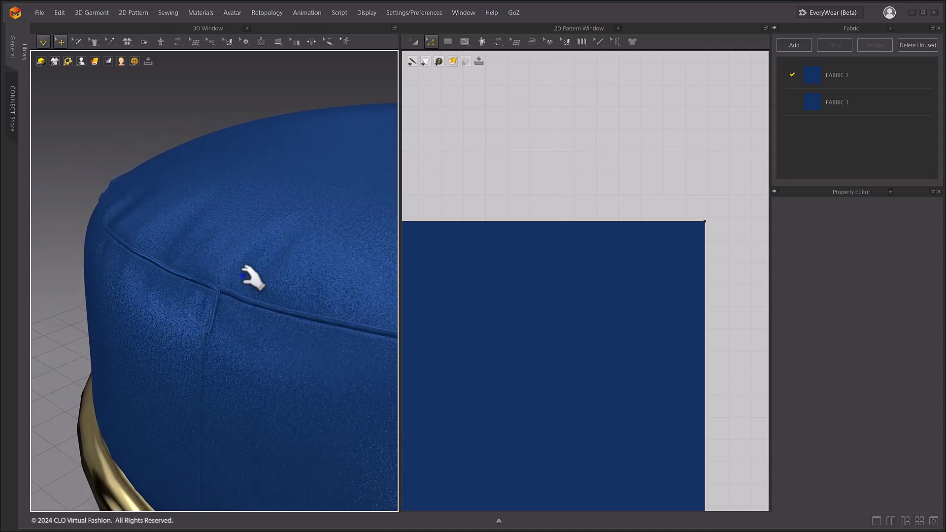
Step: Enable Finishing on both the start and end of the cushion piping
left_click(222, 311)
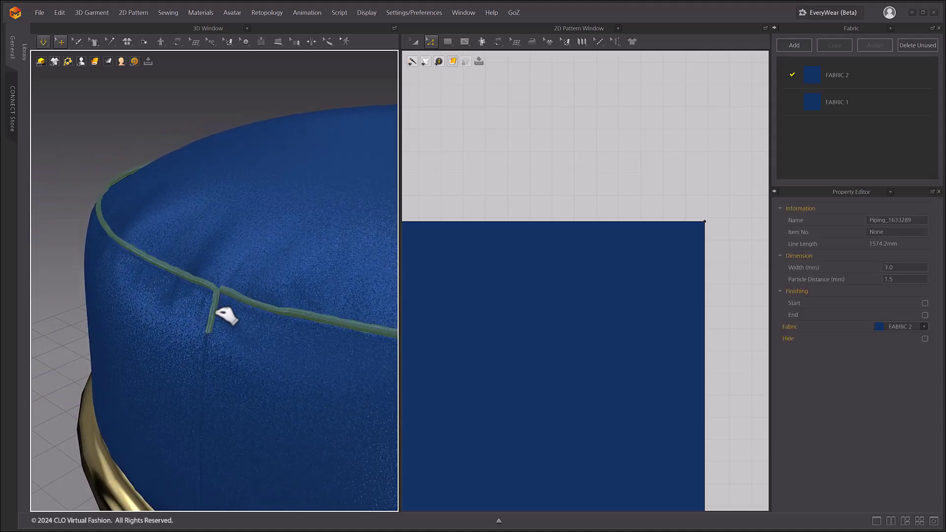
key("space")
left_click(924, 303)
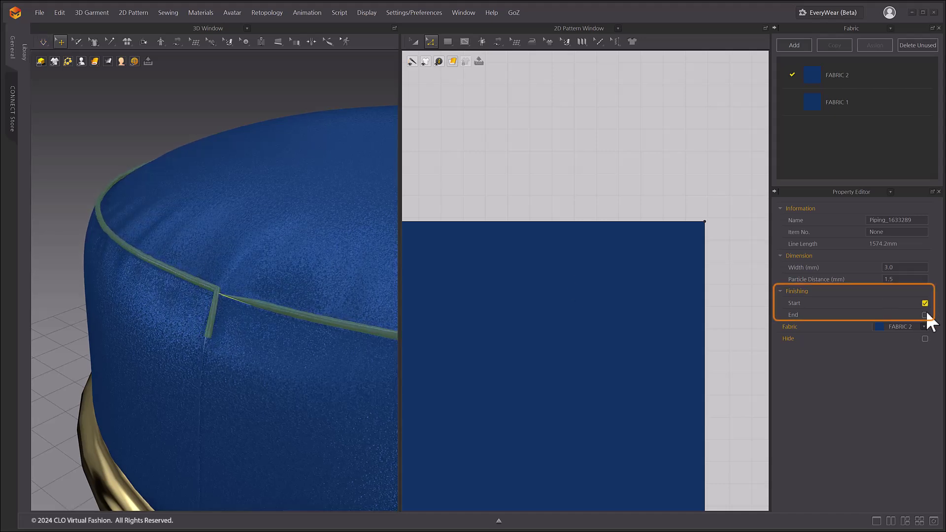
left_click(924, 314)
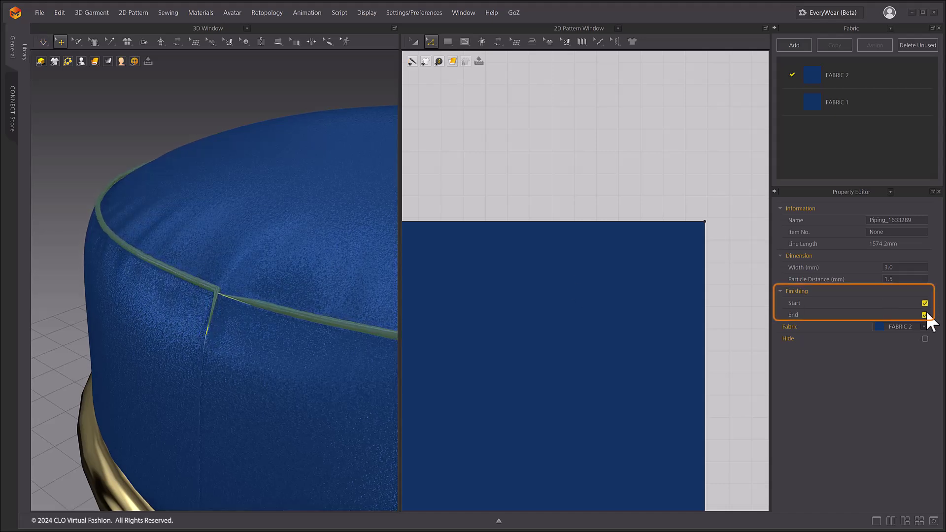
left_click(256, 88)
key("space")
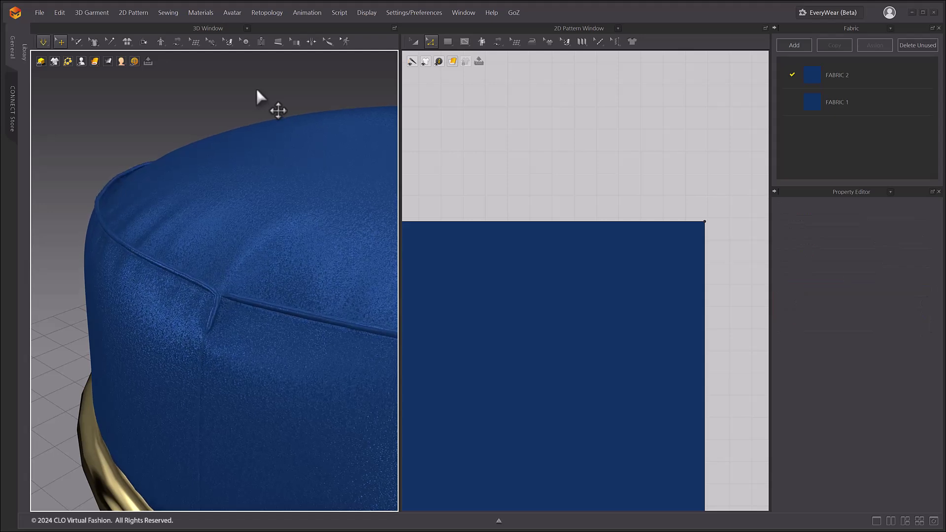
Step: Set the piping Width to 5 and Particle Distance to 1
left_click(215, 288)
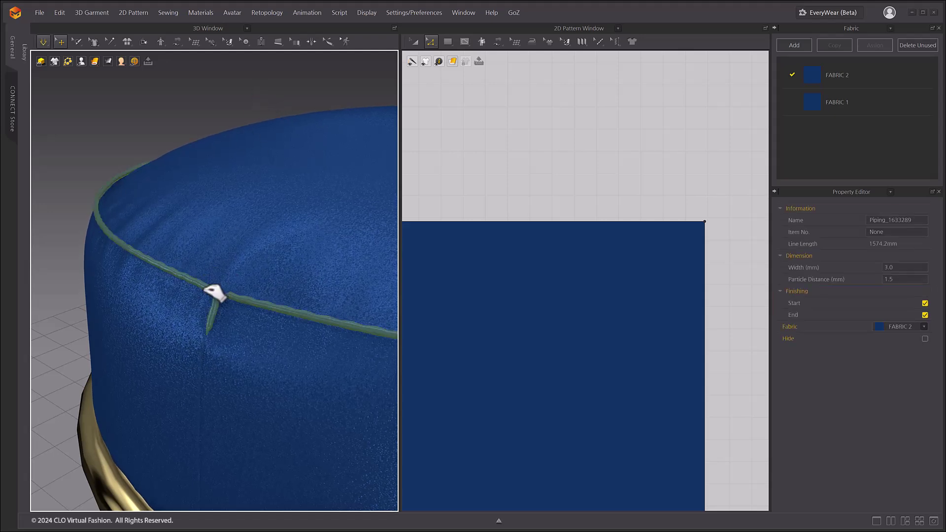
double_click(908, 267)
type("5")
double_click(906, 280)
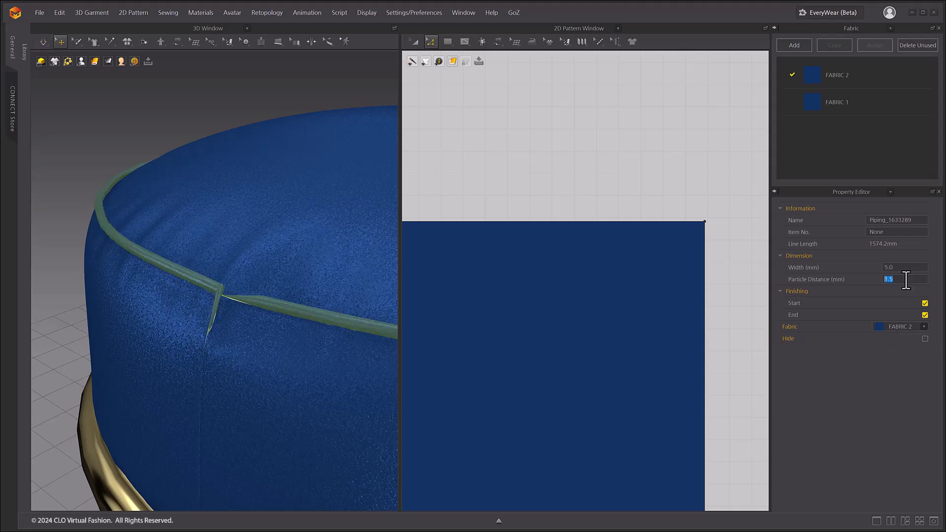
type("1")
left_click(132, 137)
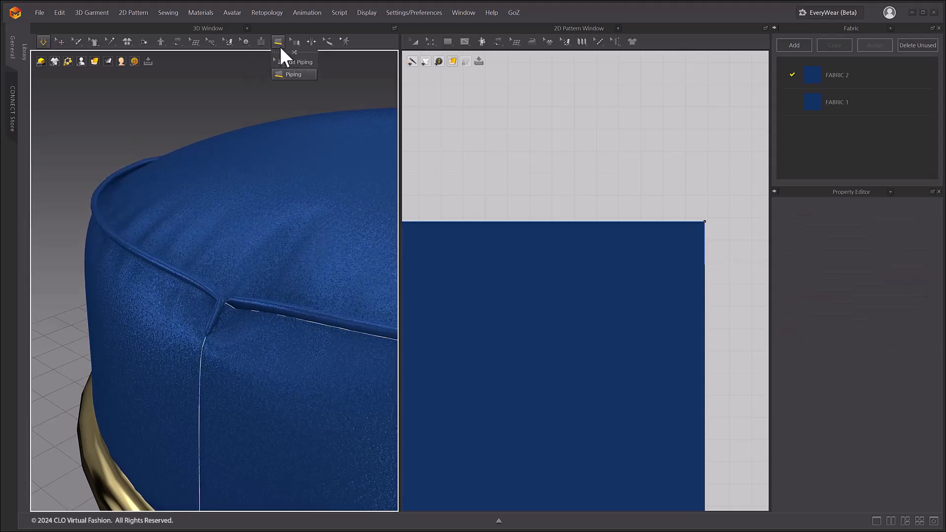
Step: Select and check the pouf's piping in Edit Piping mode
left_click(278, 42)
left_click(682, 222)
left_click(126, 135)
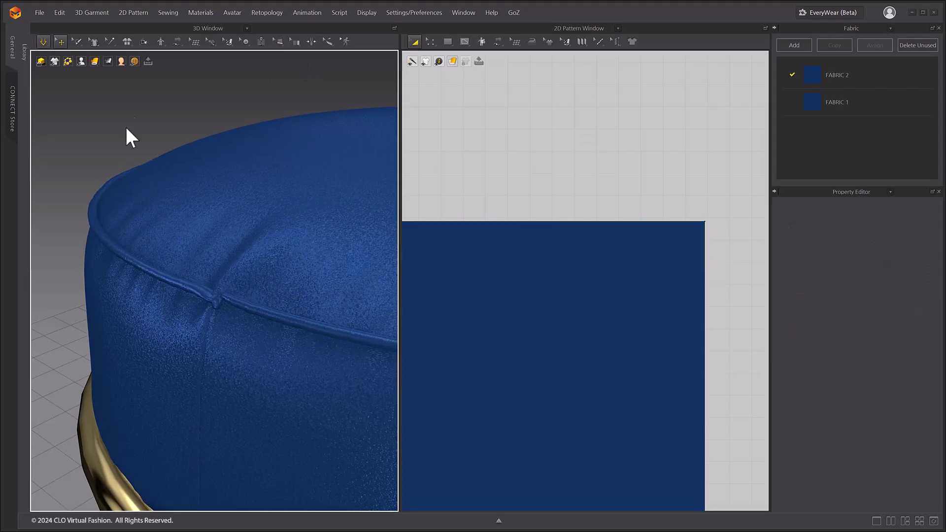
left_click(705, 226)
left_click(141, 122)
key("Escape")
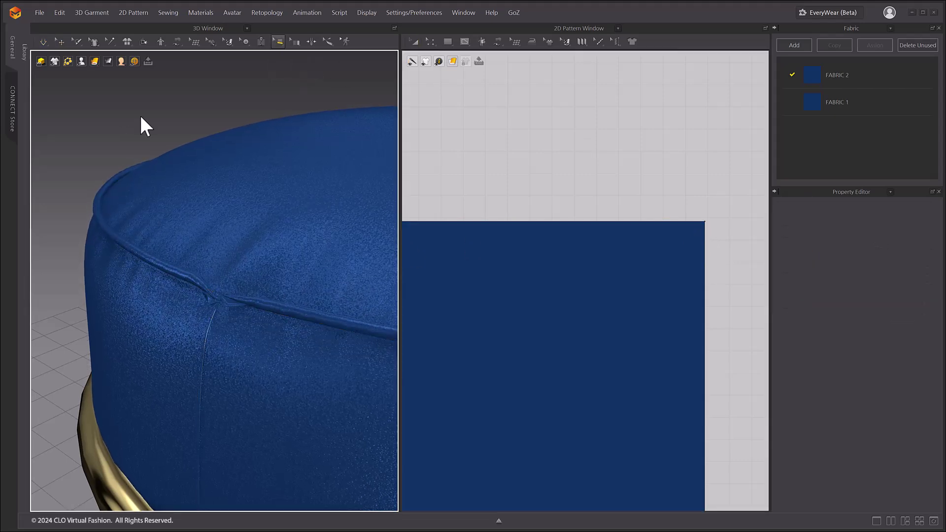
Step: Select the pouf's side pattern piece, then orbit out to view the whole stool
left_click(188, 344)
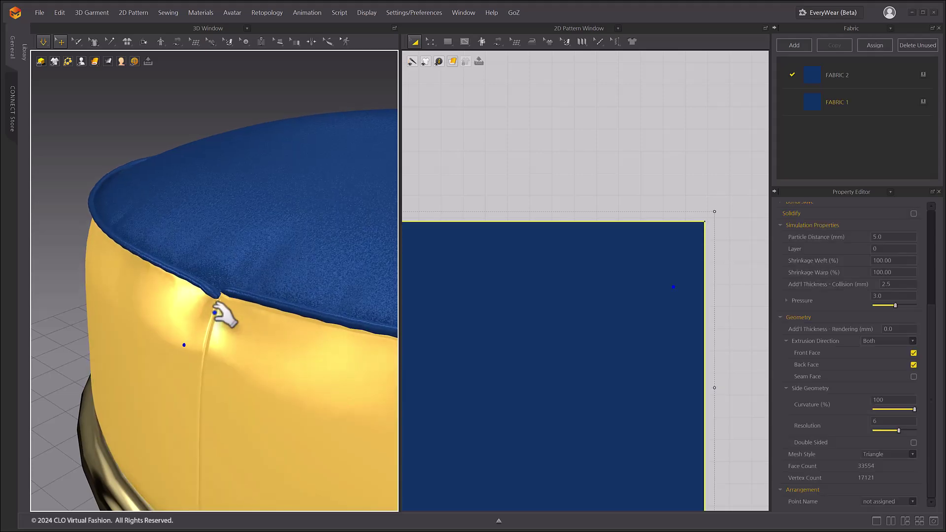
left_click(61, 388)
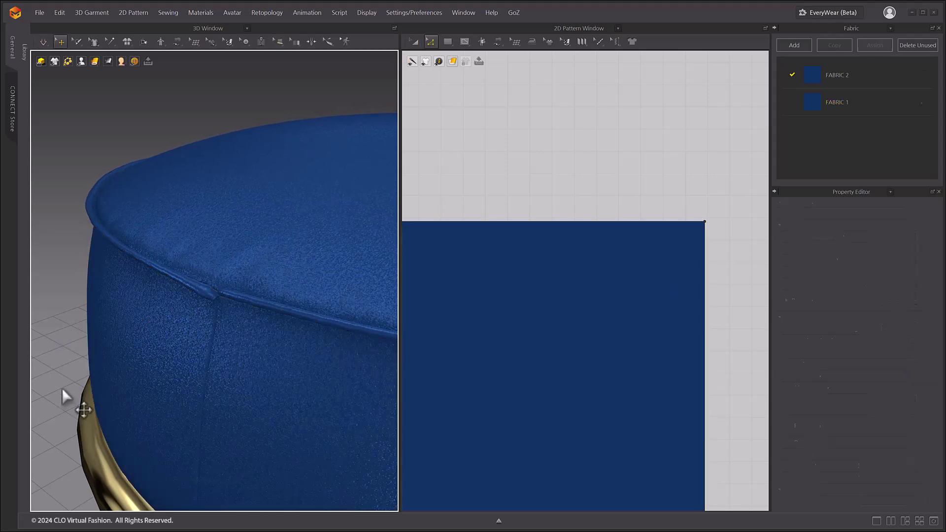
right_click_drag(61, 387, 144, 293)
scroll(117, 221, "down", 5)
scroll(230, 371, "down", 2)
mouse_move(230, 371)
right_mouse_down()
mouse_move(172, 365)
mouse_move(235, 373)
right_mouse_up()
scroll(234, 372, "down", 3)
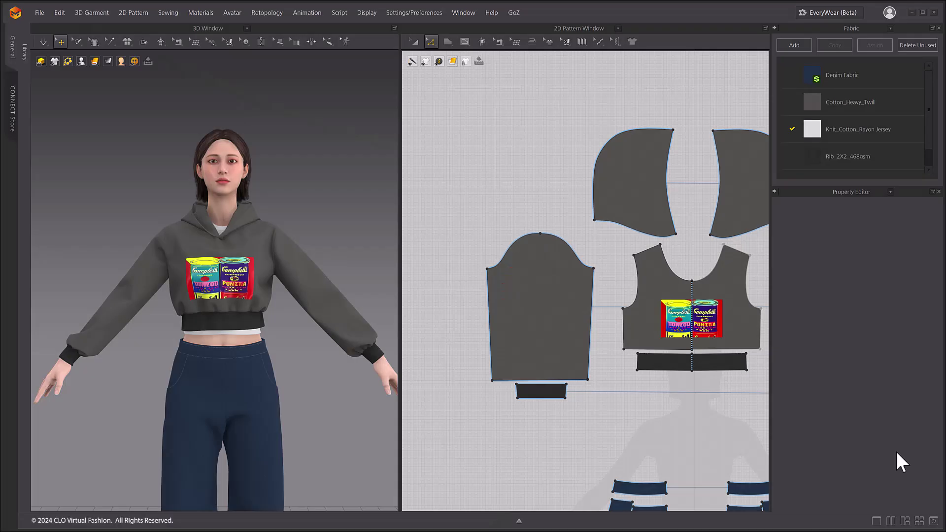
Step: Zoom onto the sleeve pattern and tape both armhole curve halves and both side seams
scroll(566, 423, "up", 6)
middle_click_drag(676, 327, 661, 327)
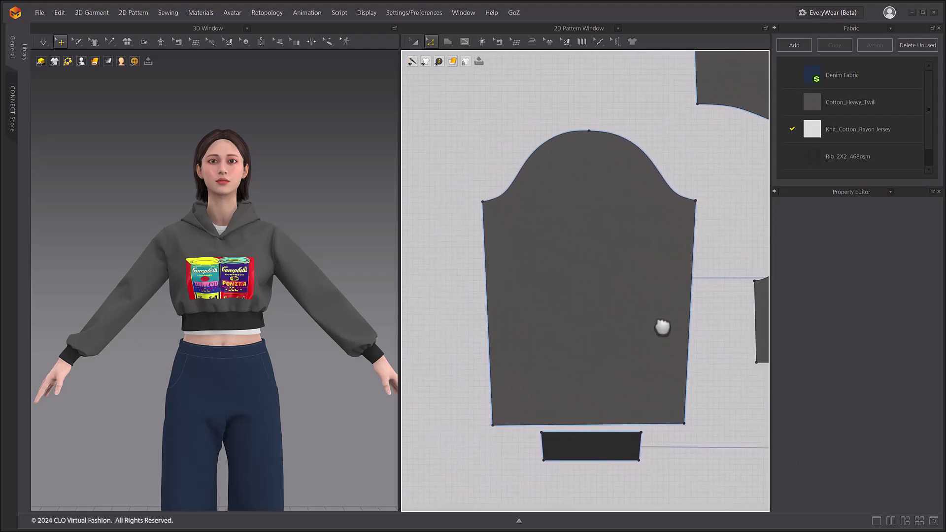
scroll(629, 363, "up", 2)
scroll(226, 253, "up", 5)
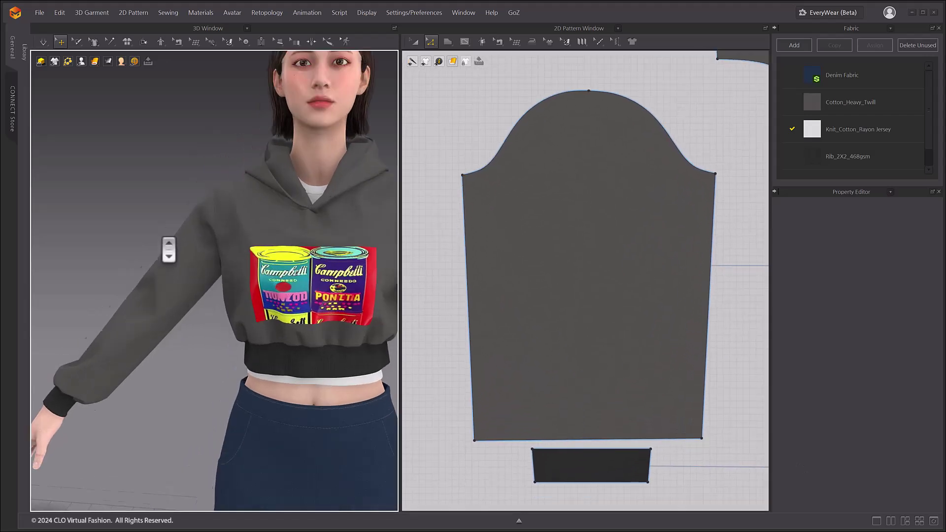
scroll(169, 249, "up", 4)
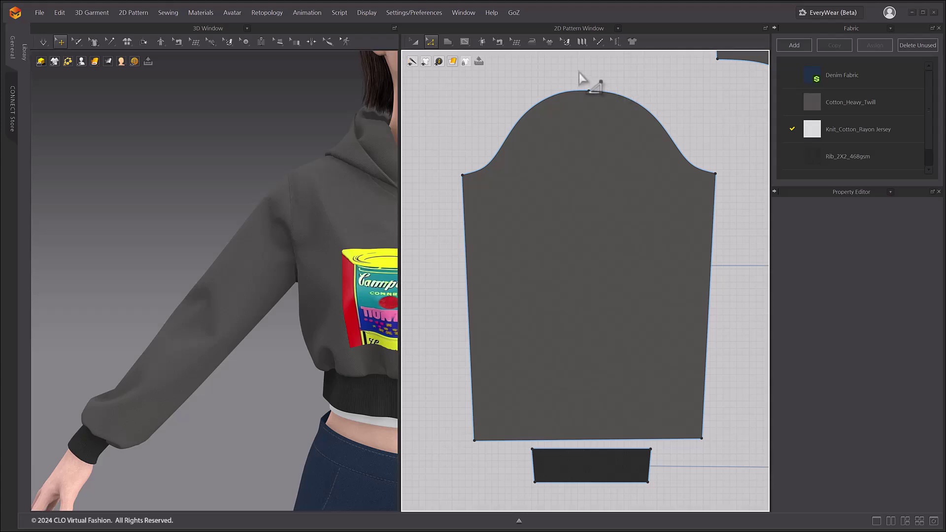
left_click(548, 41)
left_click(545, 105)
left_click(622, 98)
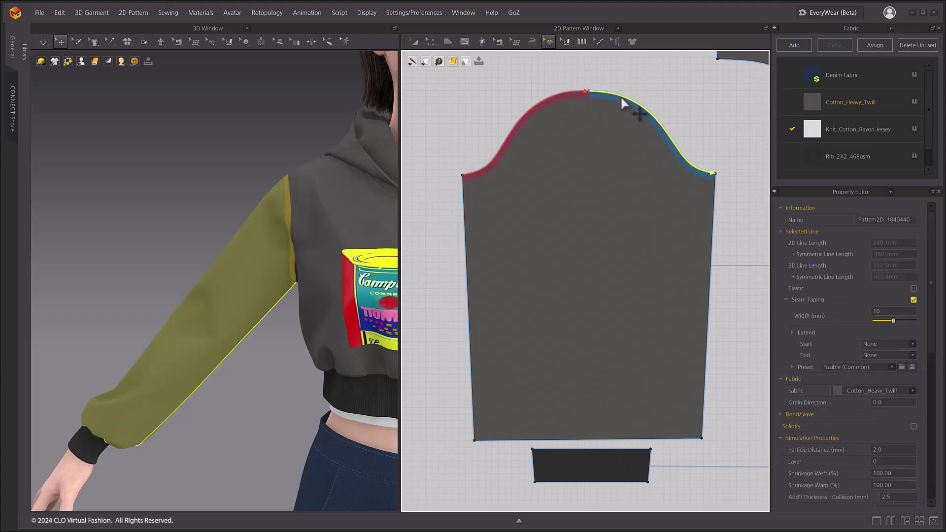
left_click(713, 248)
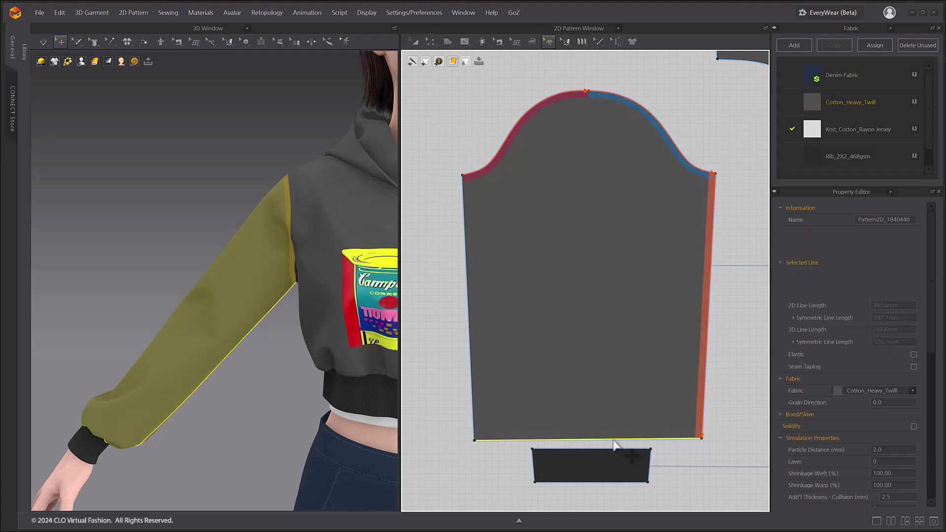
left_click(473, 382)
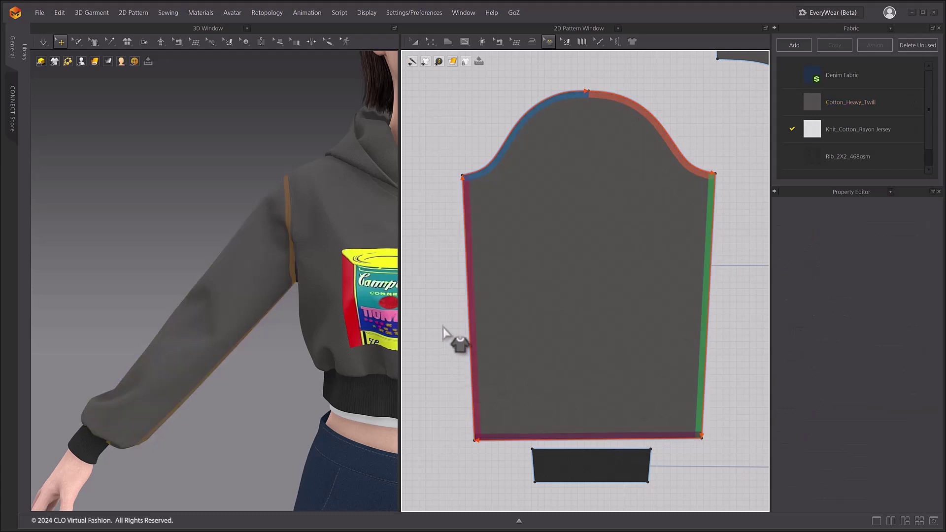
scroll(443, 333, "up", 3)
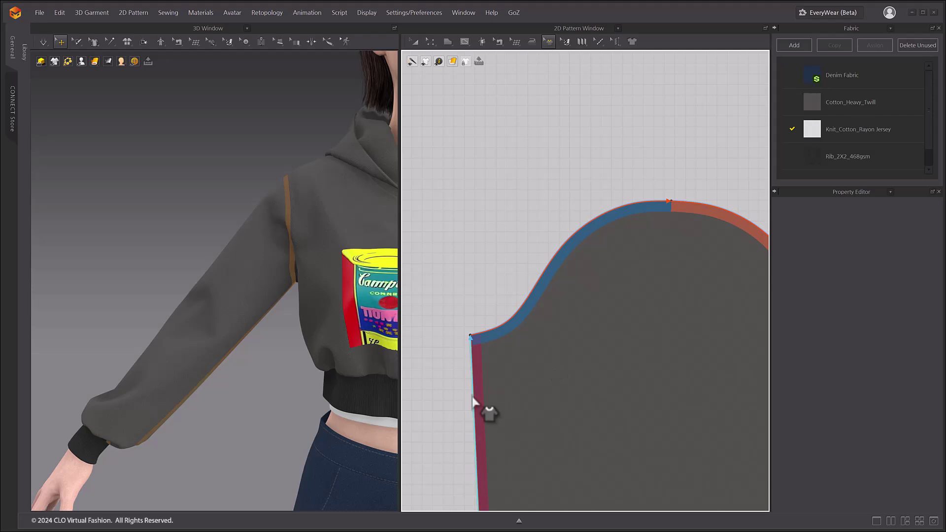
Step: Set the left side seam tape's start extension to To Outline
left_click(476, 402)
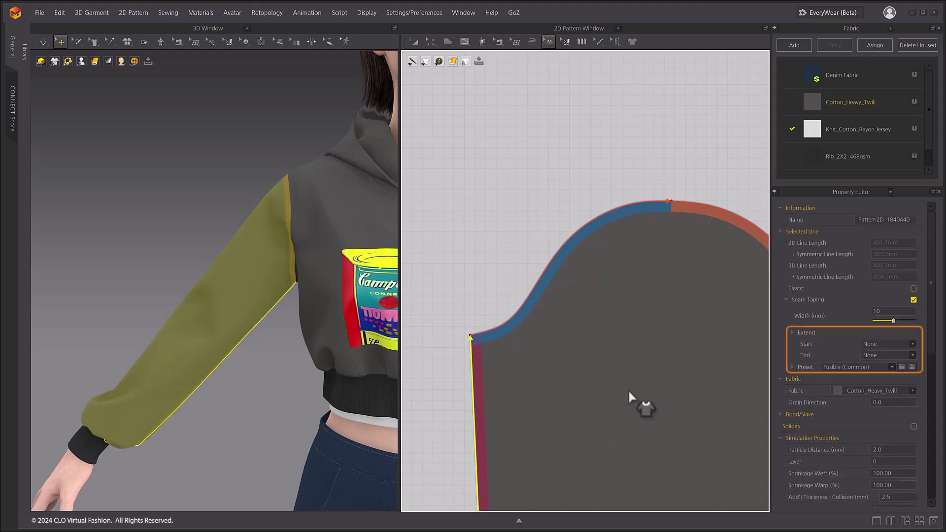
left_click(878, 341)
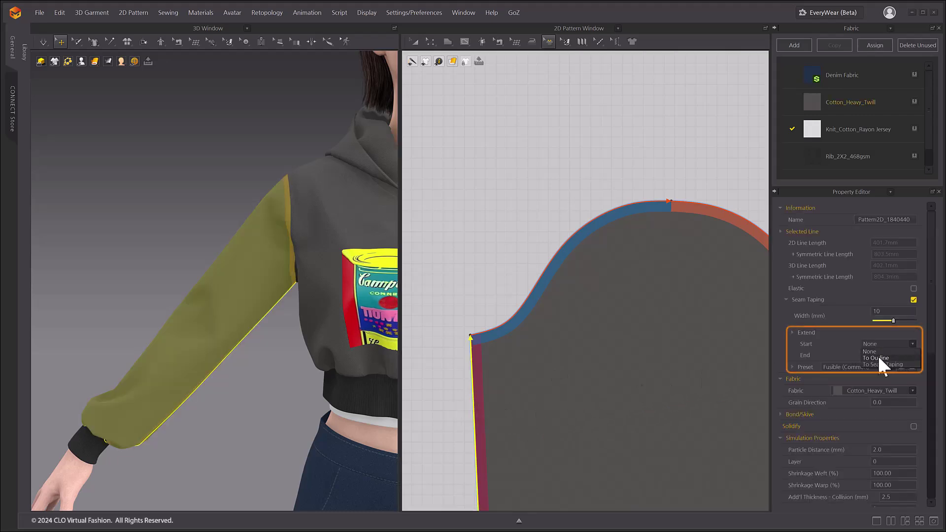
left_click(876, 358)
left_click(456, 223)
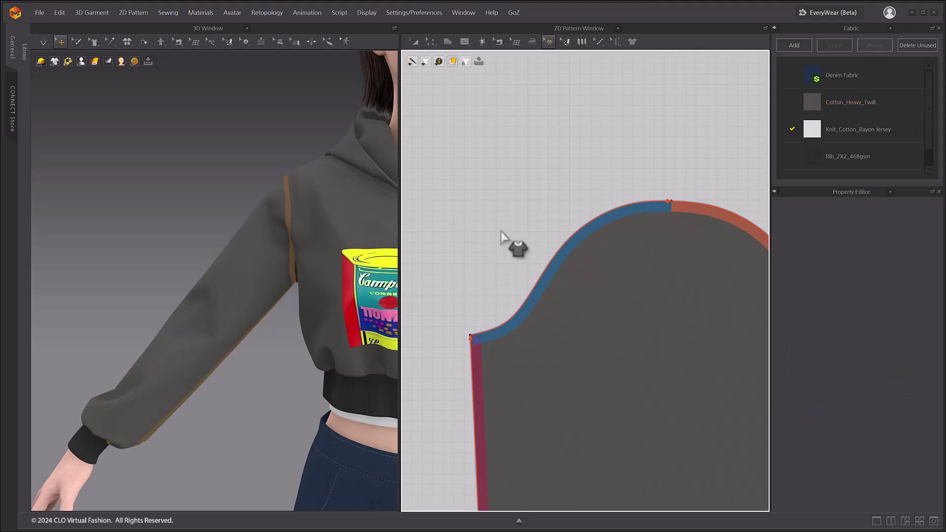
Step: Set the armhole tape's start and end extensions to To Seam Taping
left_click(560, 254)
left_click(877, 343)
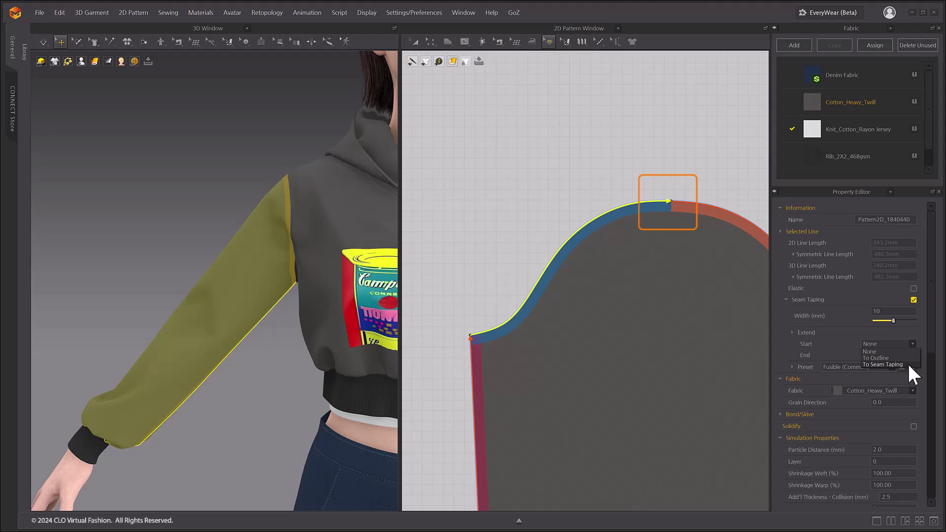
key("Escape")
key("Down")
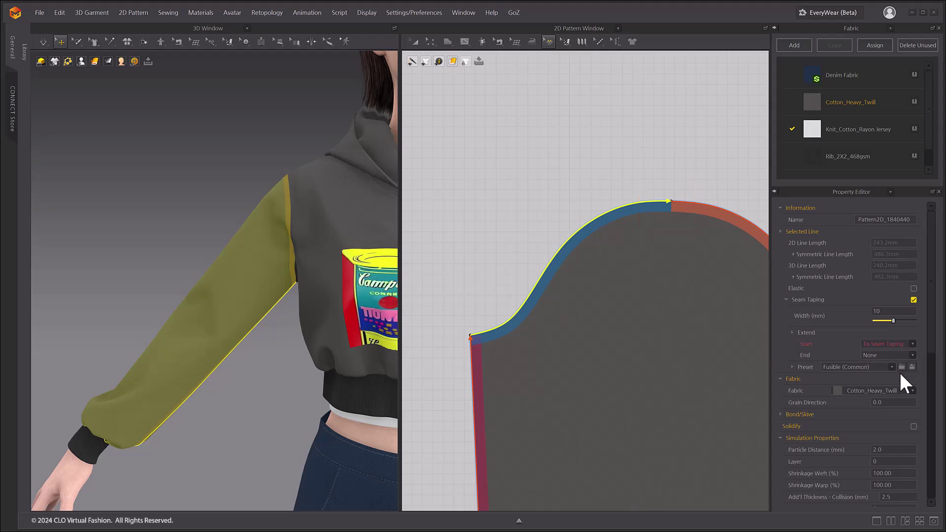
key("Tab")
key("Down")
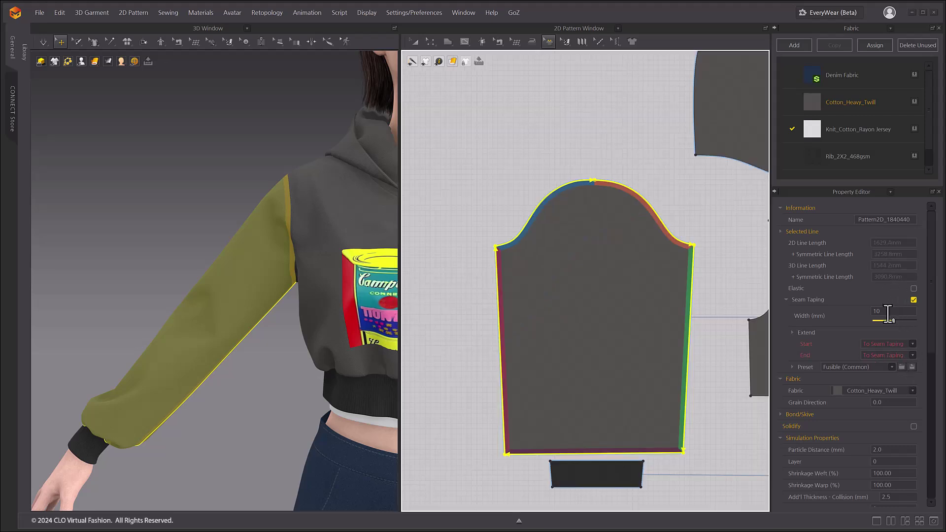
Step: Set the seam tape width to 20 mm
double_click(886, 312)
type("20")
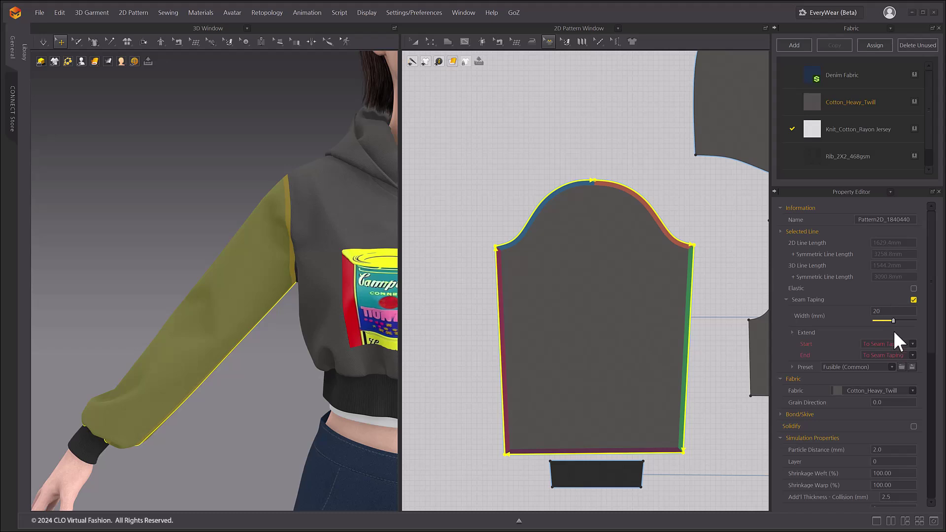
key("Return")
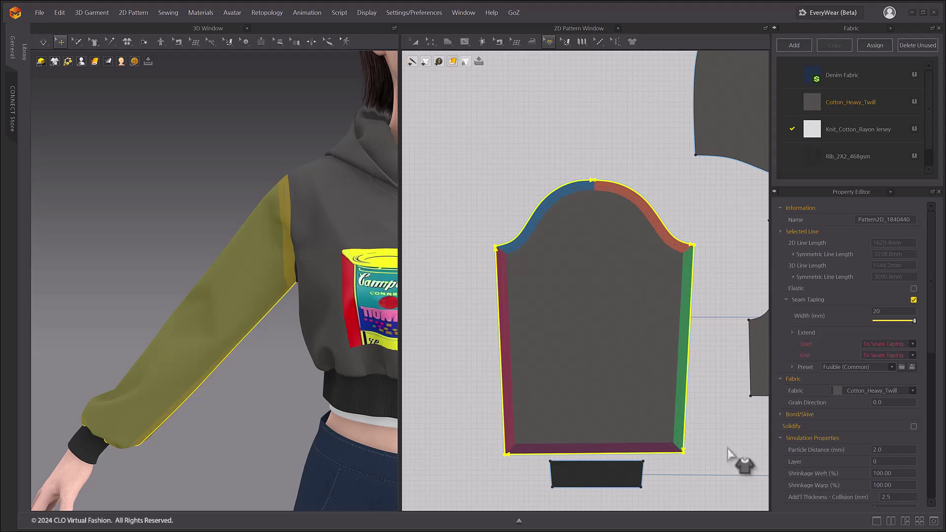
left_click(884, 340)
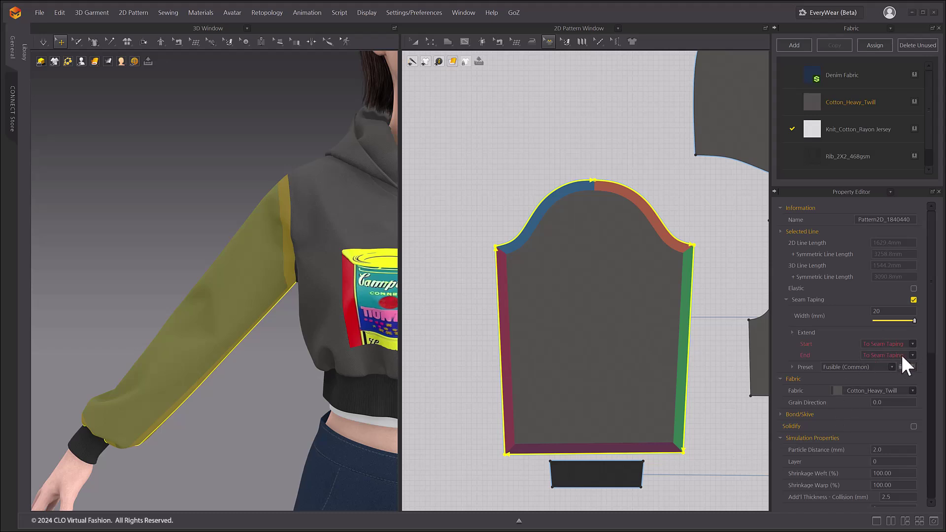